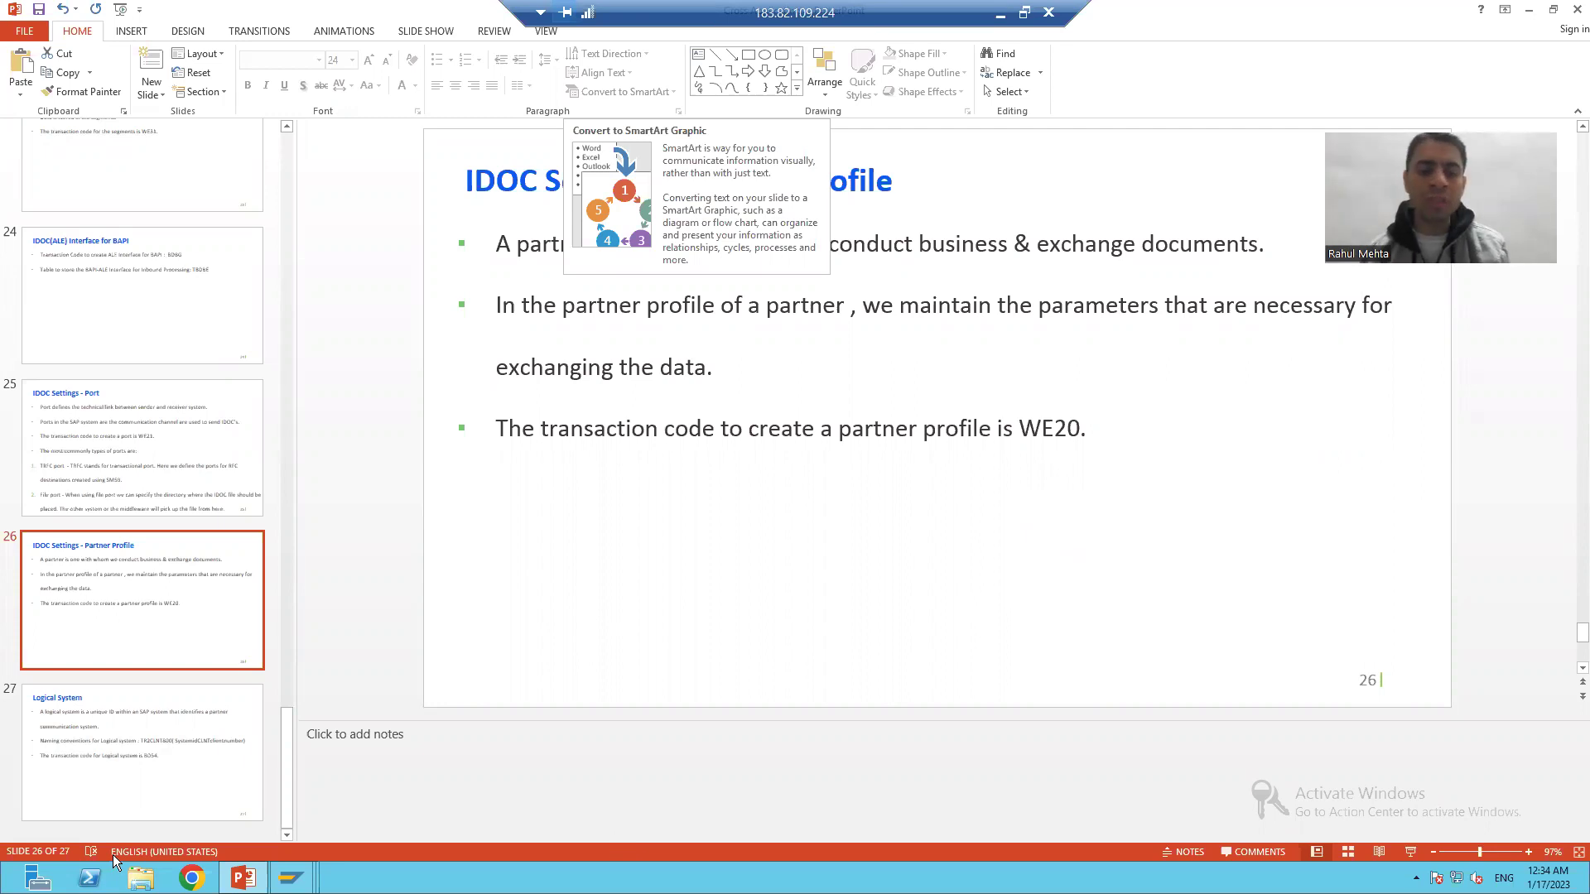
Step: Switch to the SAP Partner profiles window and review the Partner Type KU and Partner Type LS entries
mouse_move(290, 878)
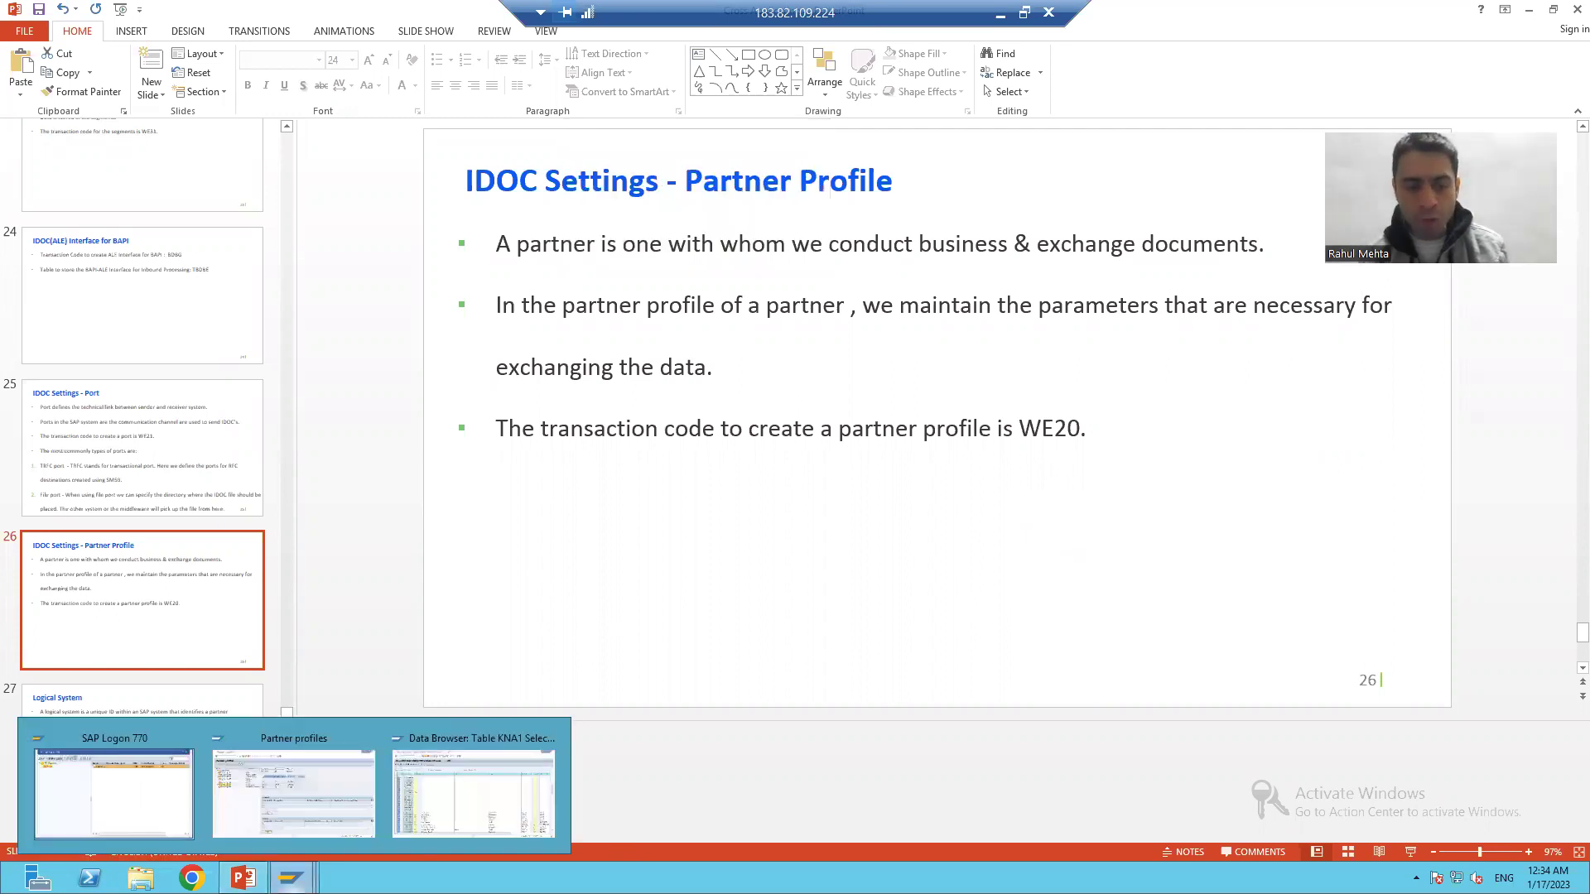
left_click(280, 813)
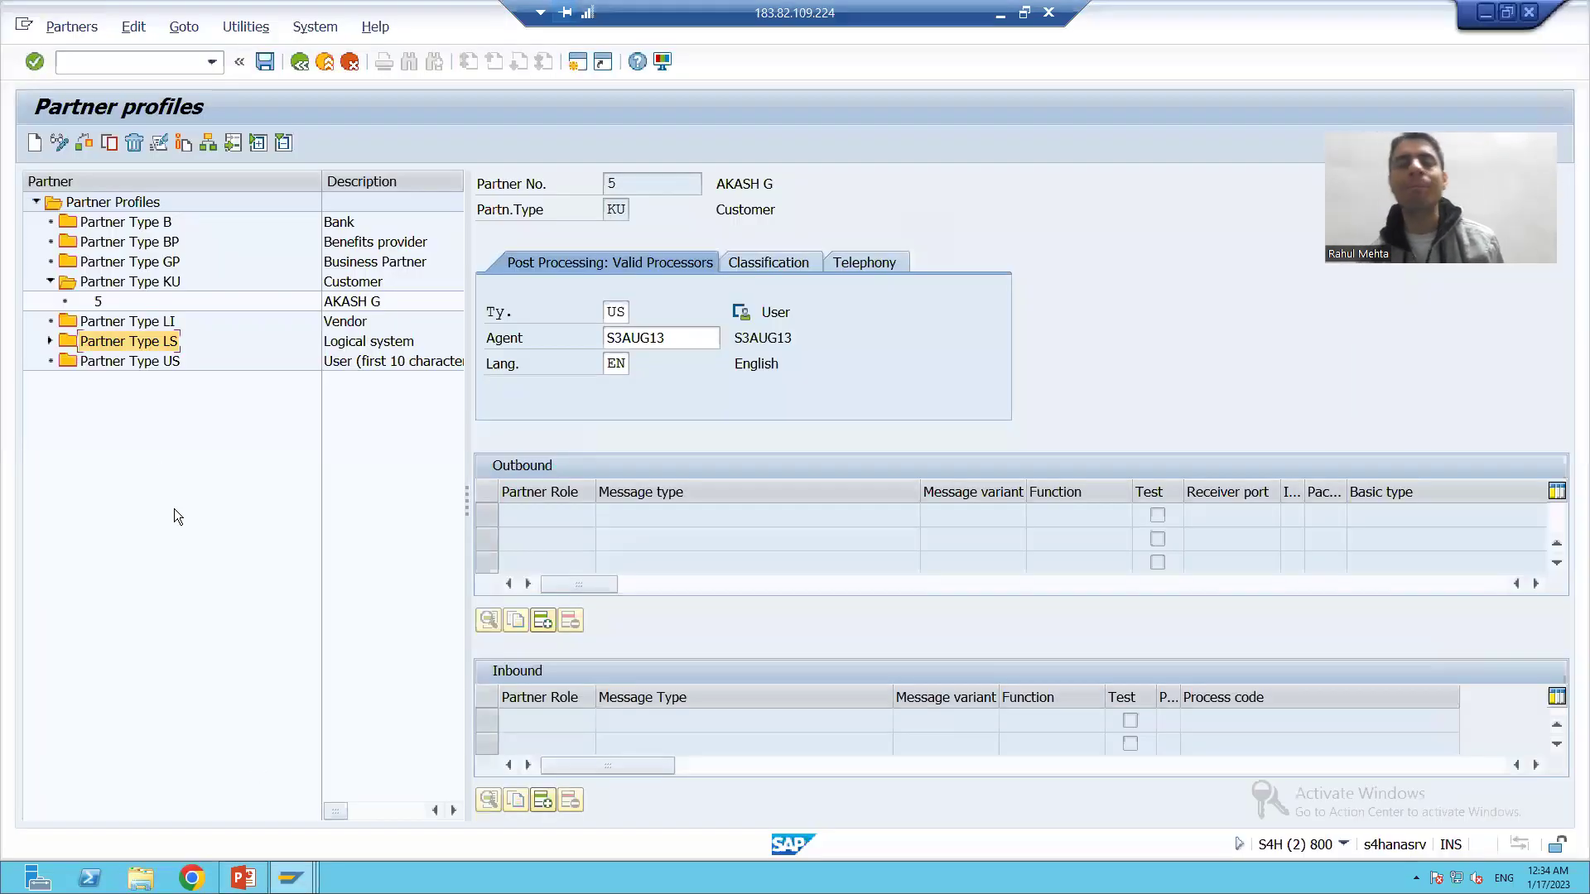
left_click(133, 282)
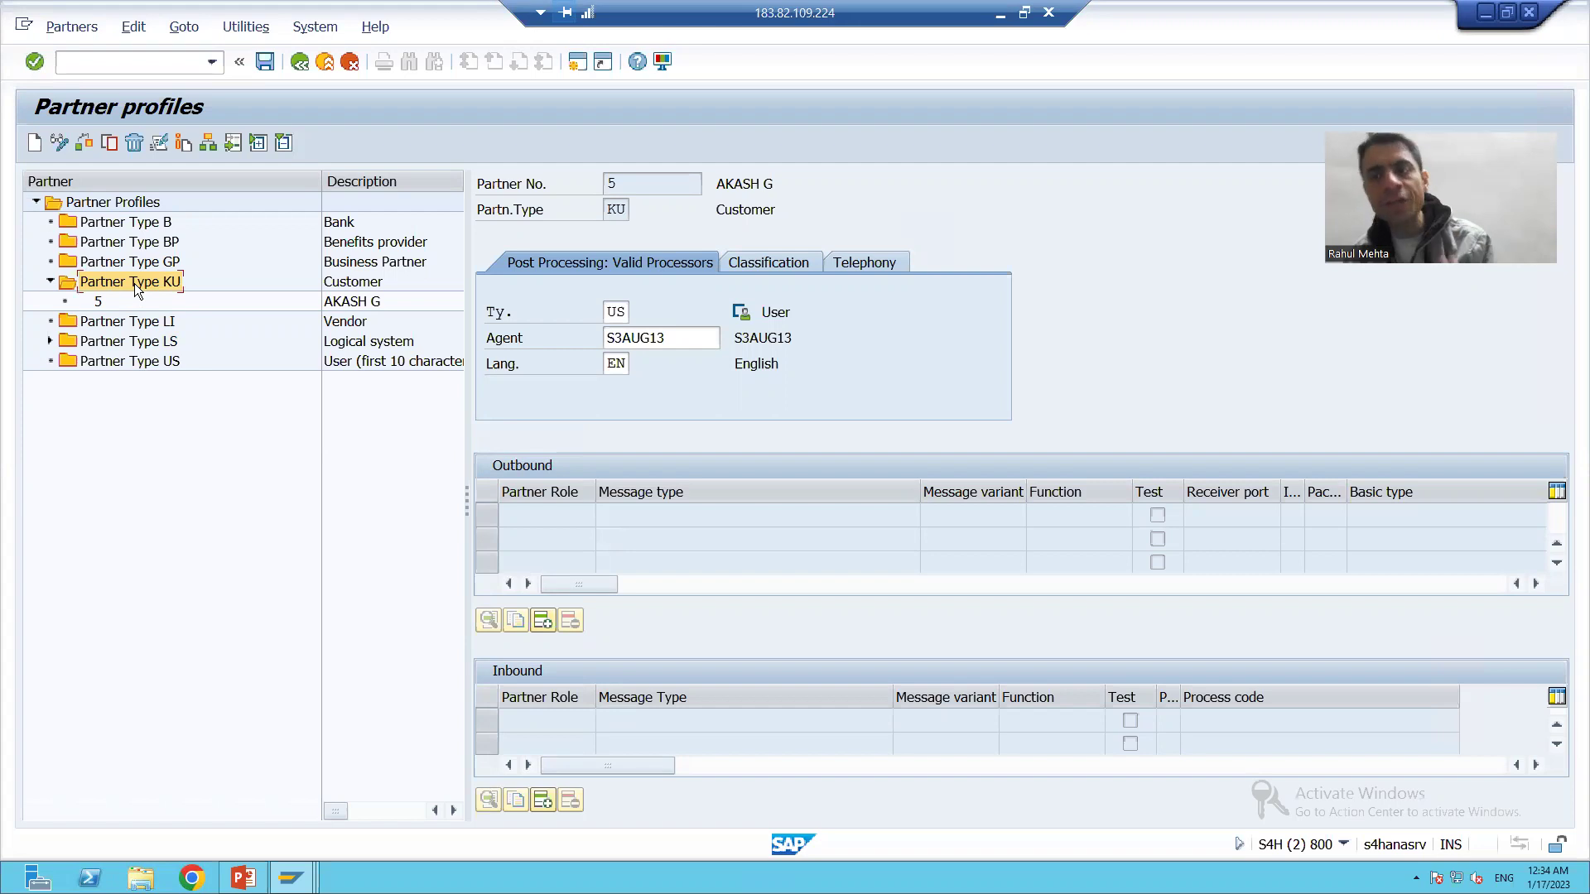
left_click(119, 343)
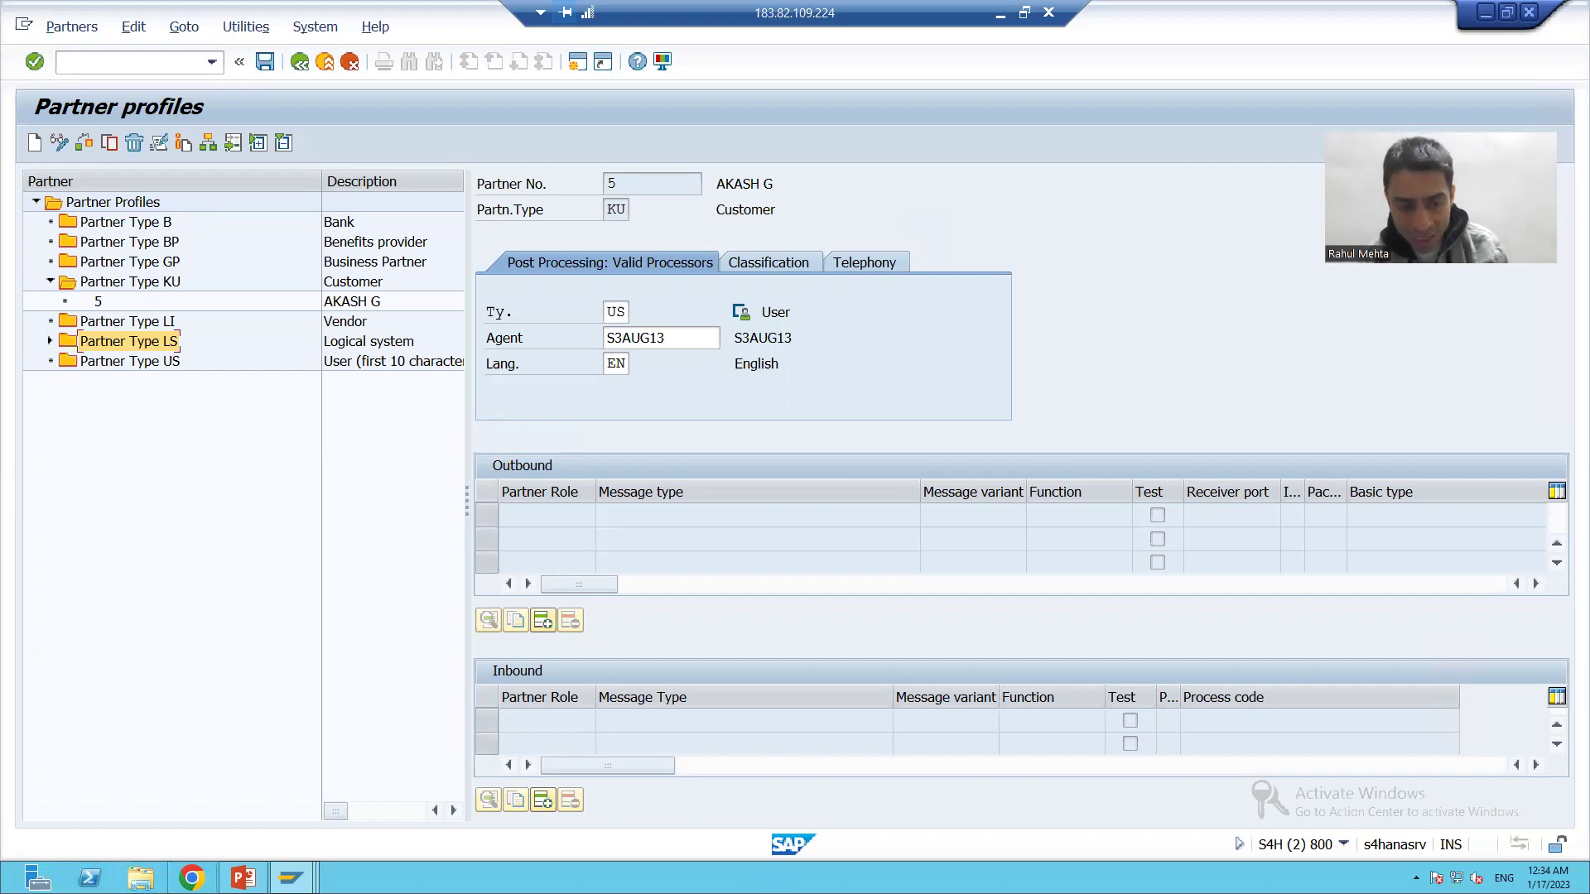
Step: Switch back to the PowerPoint presentation and show the Logical System slide
left_click(242, 877)
left_click(146, 774)
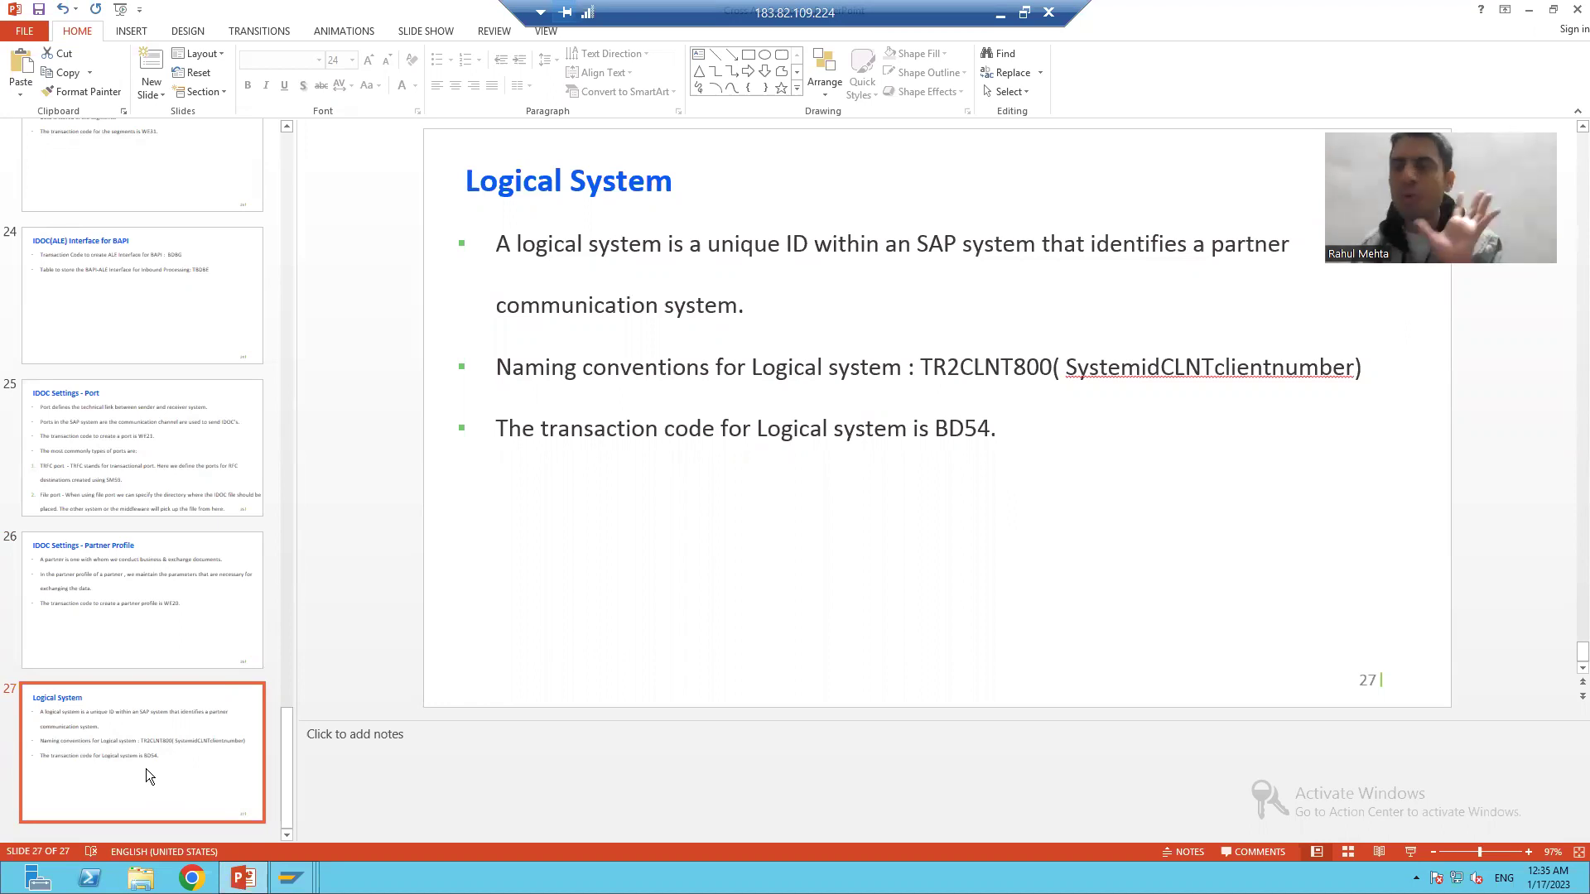
Step: Launch Notepad through the Run dialog and write 800 and A4H on two separate lines
mouse_move(2, 892)
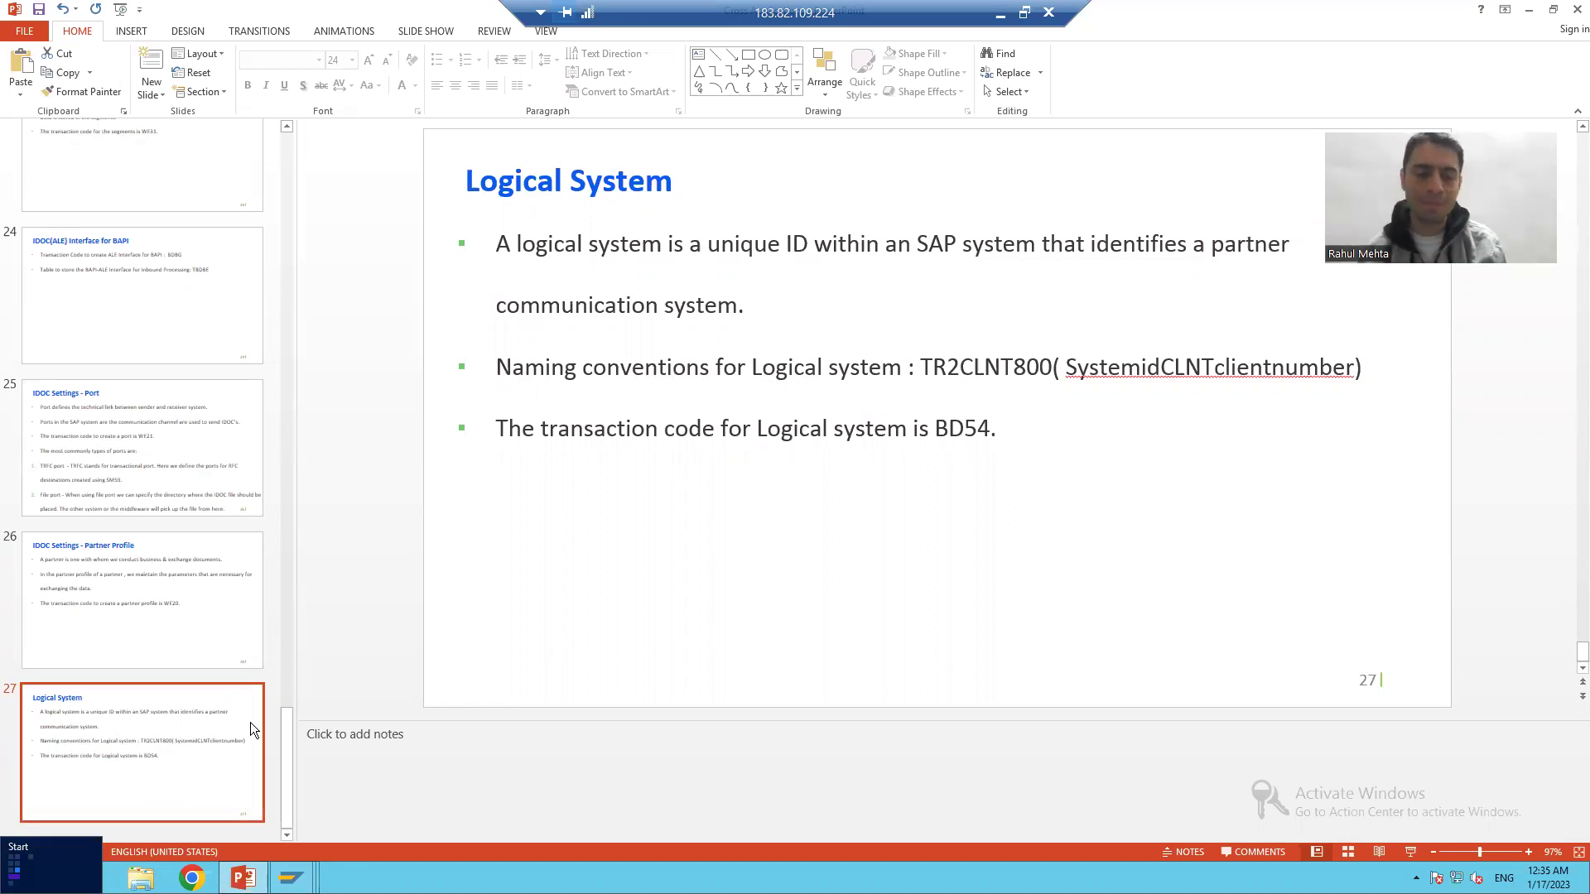
key("super+r")
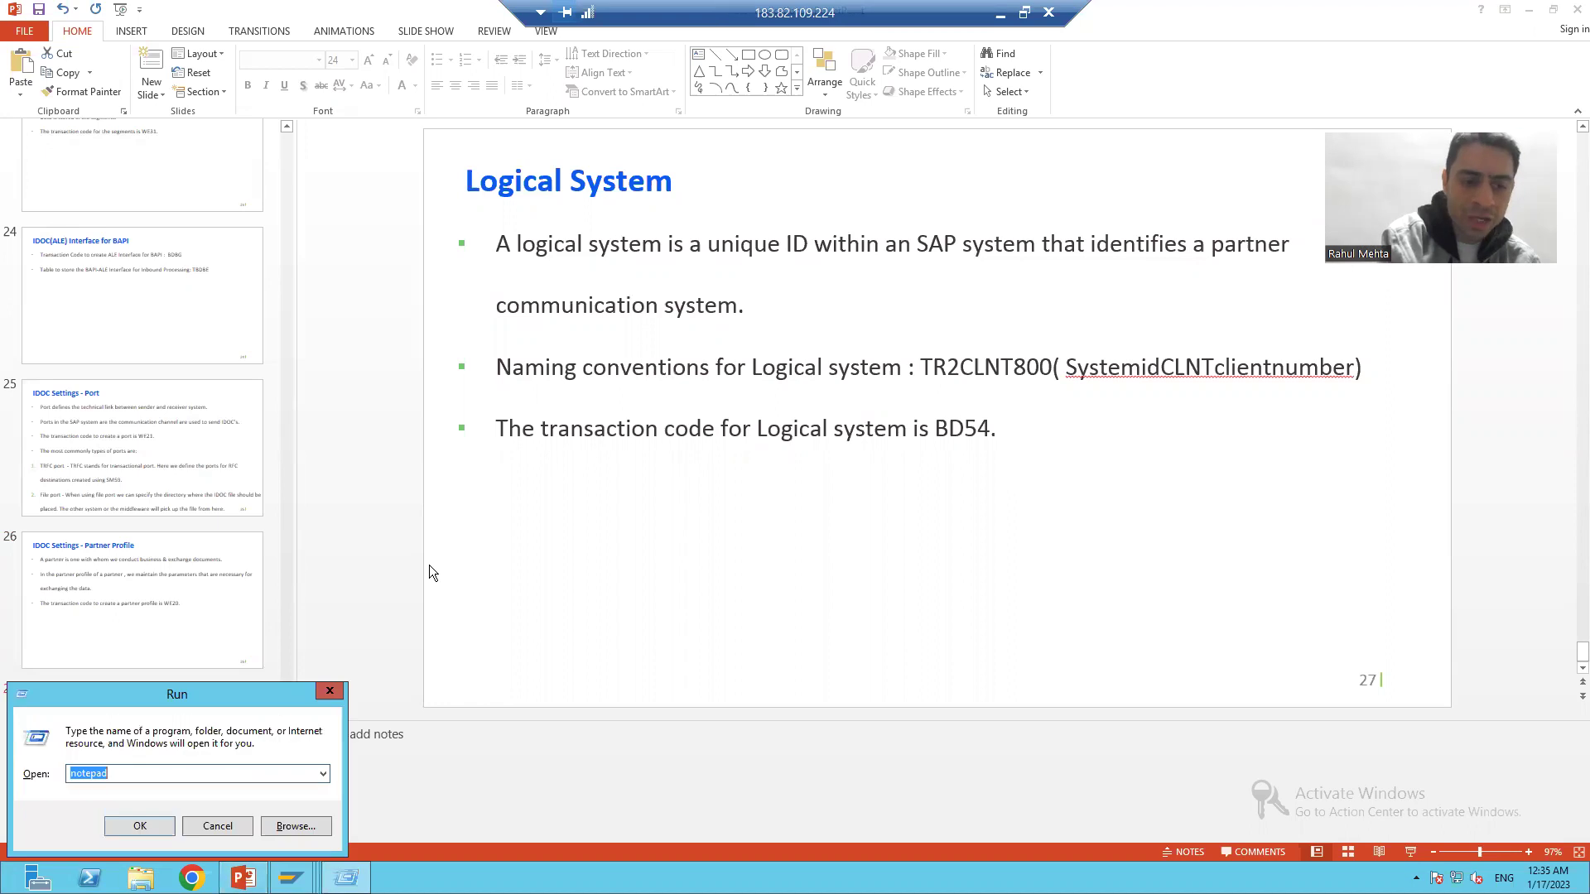
type("note")
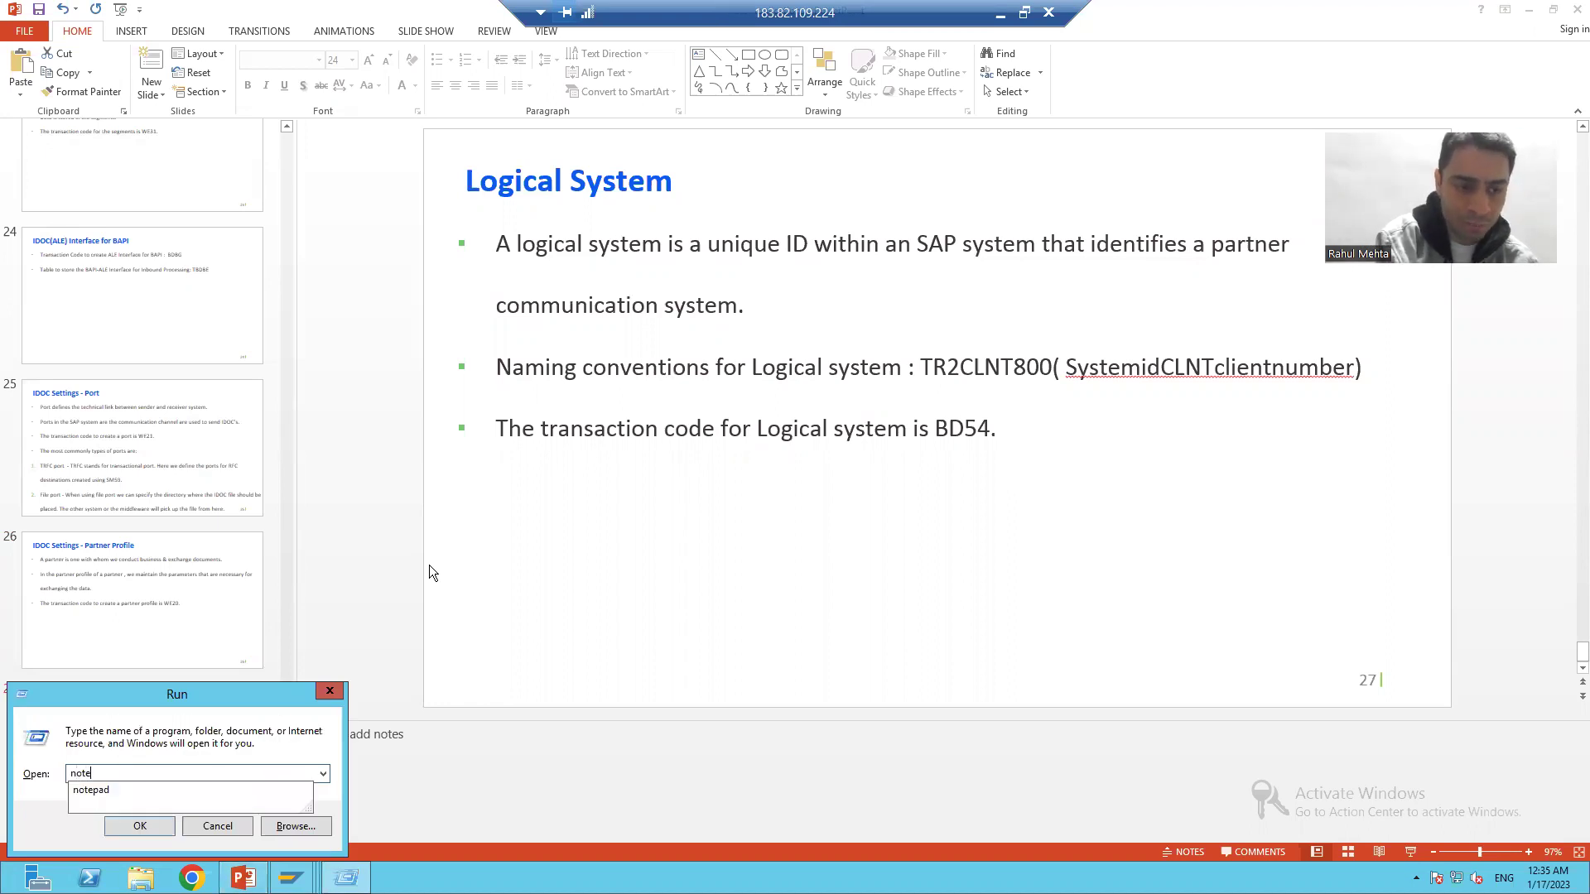
type("pad")
key("Return")
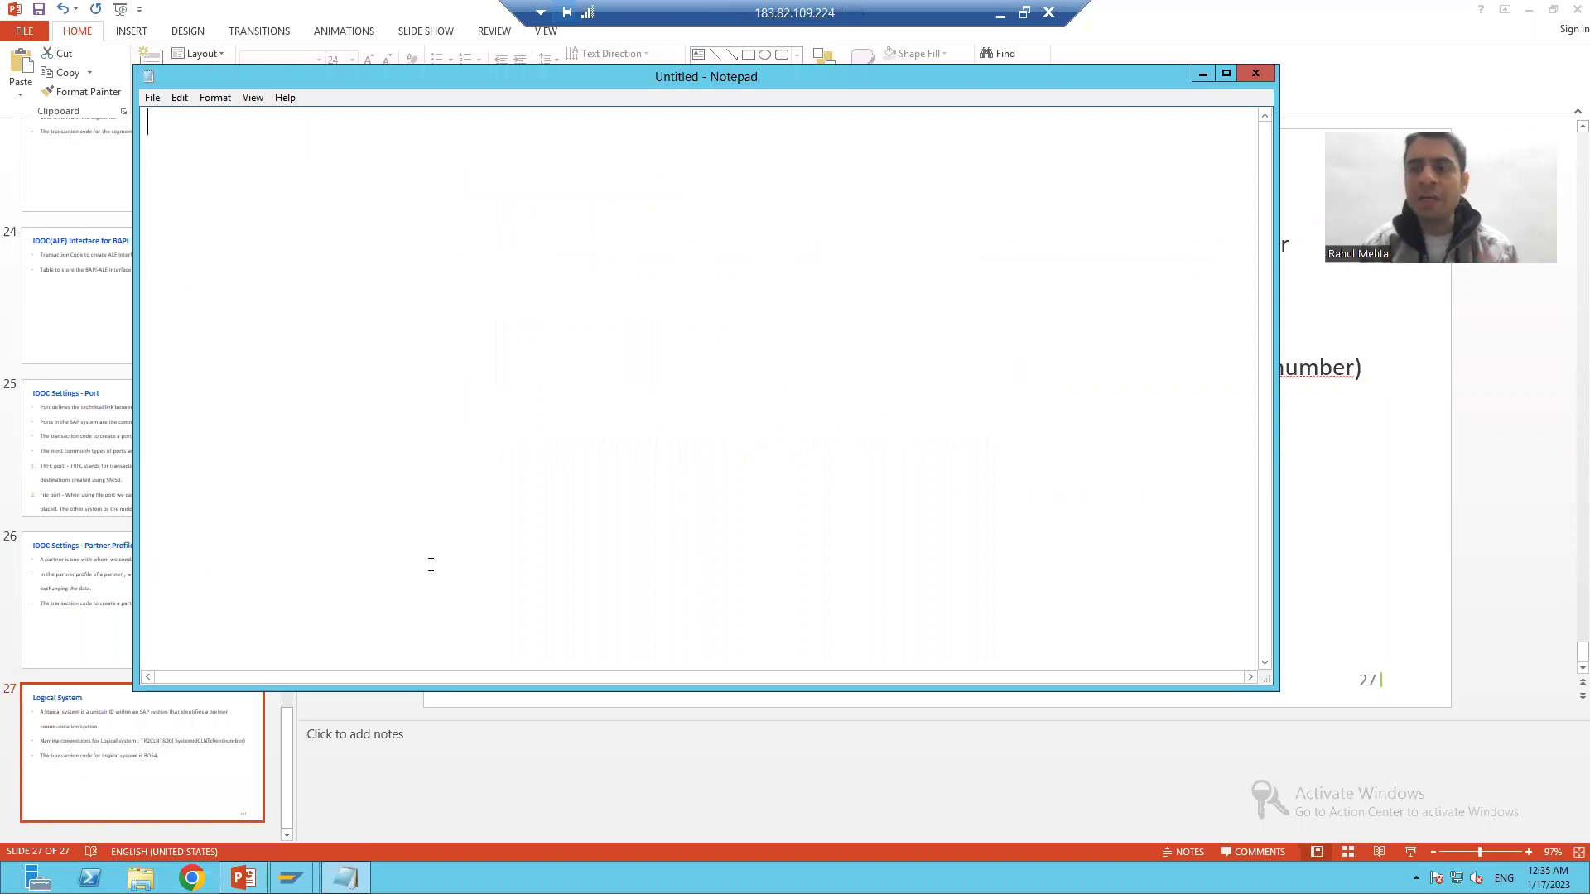
type("8")
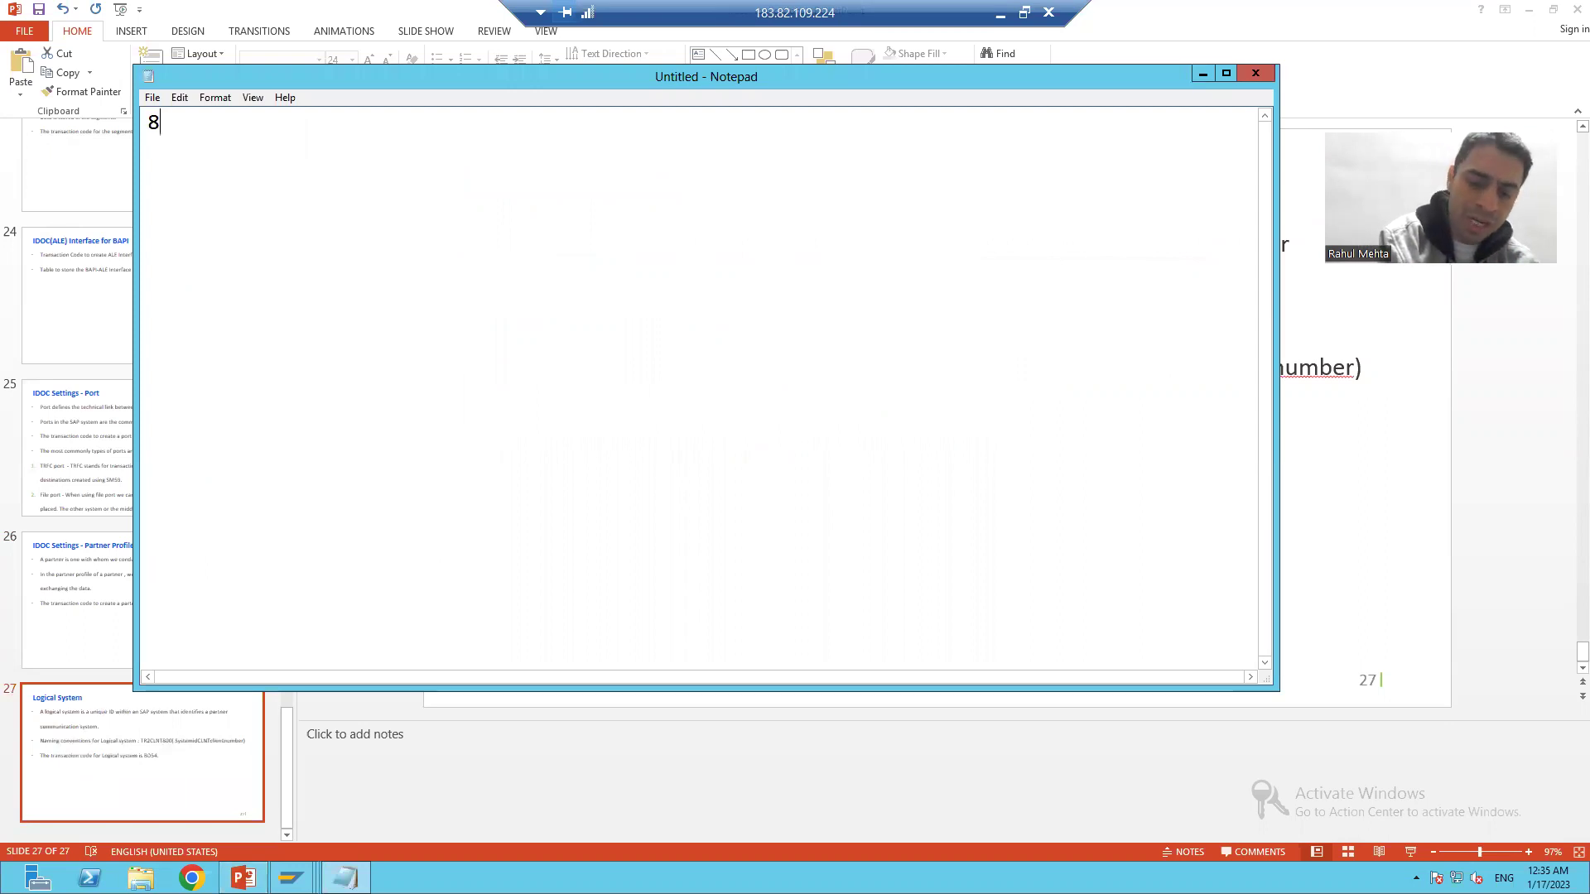
type("00")
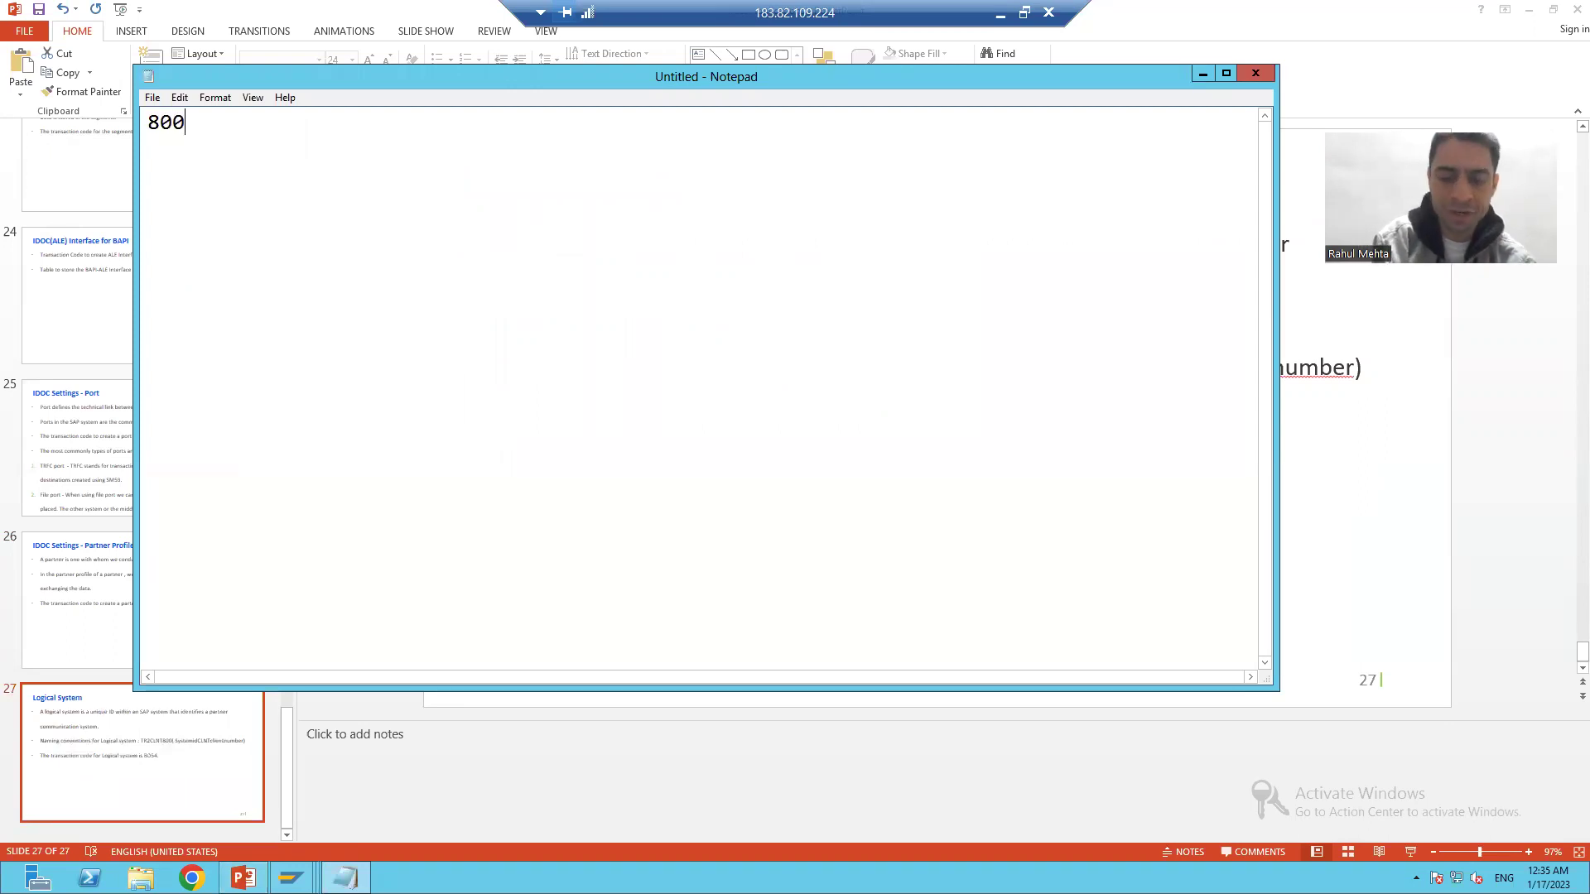
key("Return")
type("A4H")
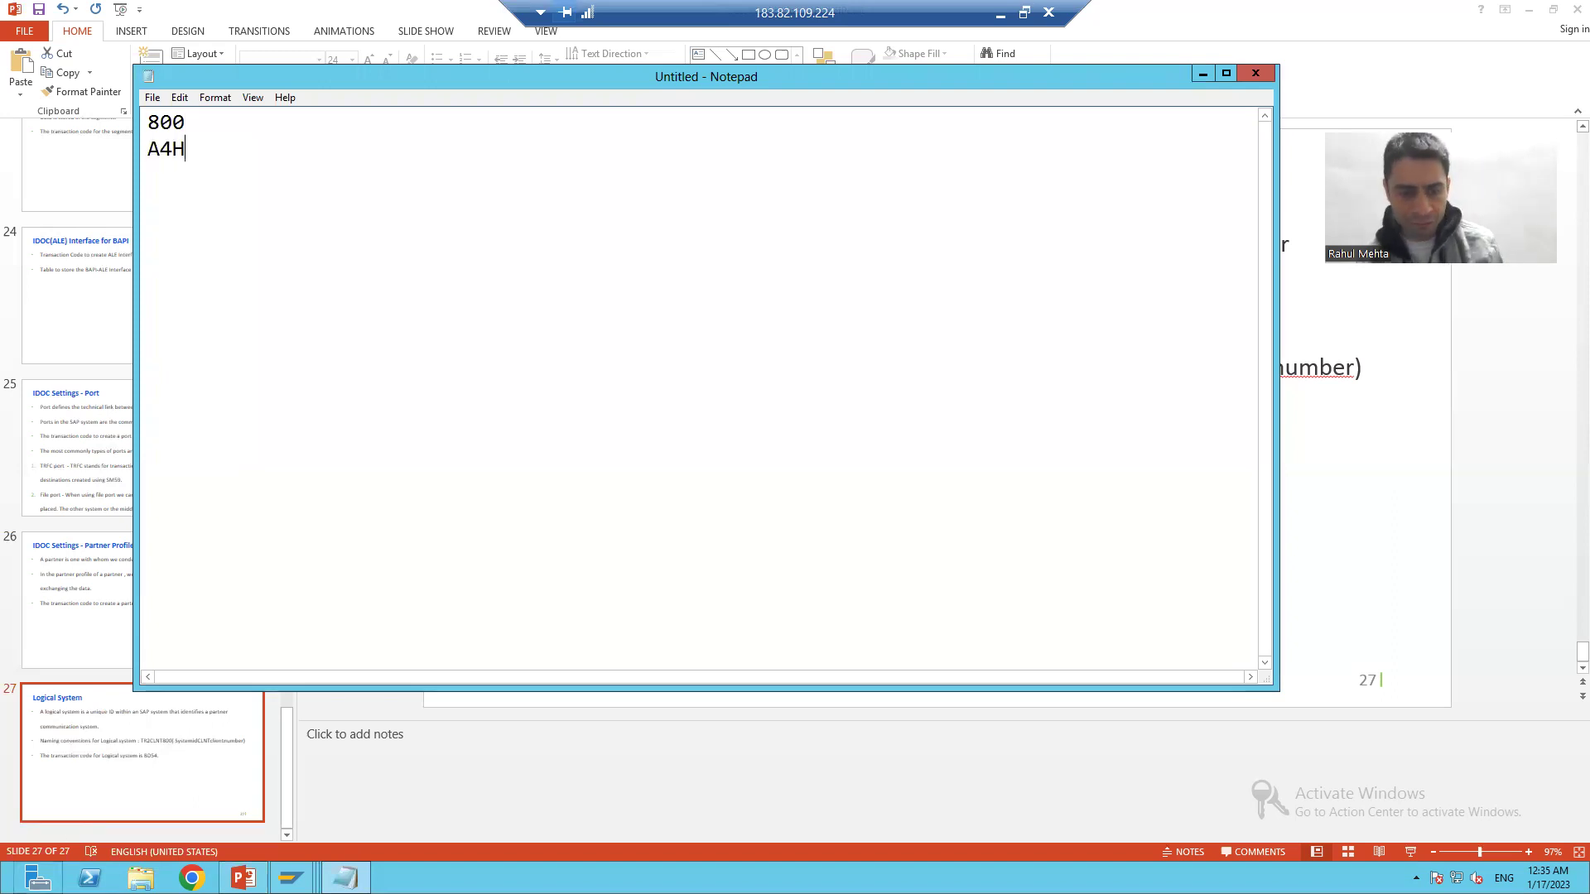
Step: Switch to SAP Logon and check the System ID in the A4H entry's properties without changing anything
left_click(291, 878)
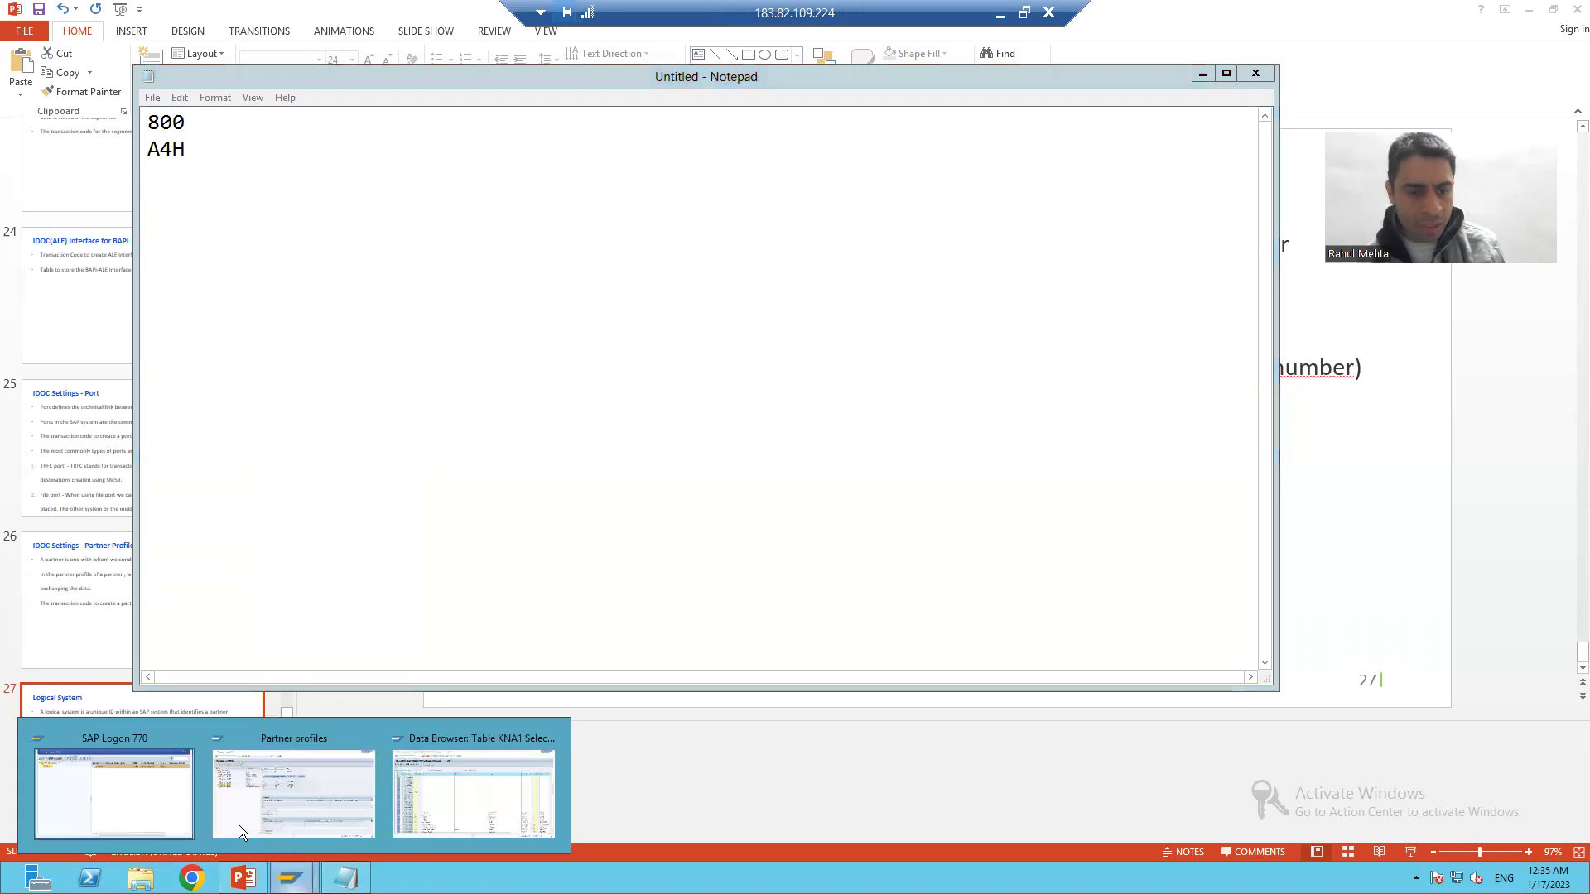
left_click(161, 775)
right_click(525, 262)
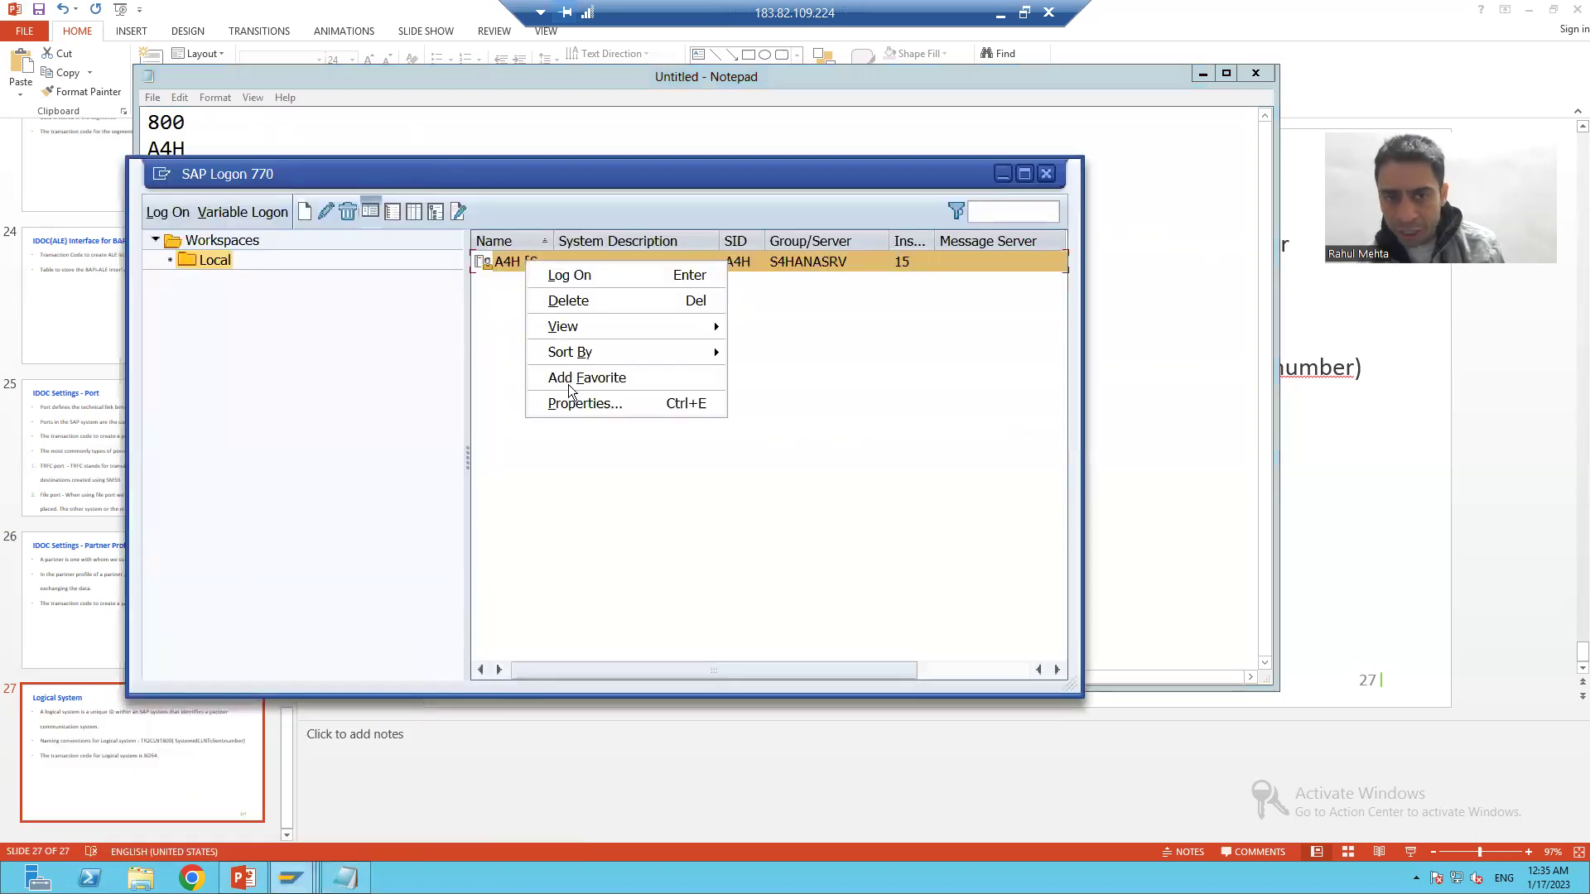
left_click(571, 406)
left_click(535, 452)
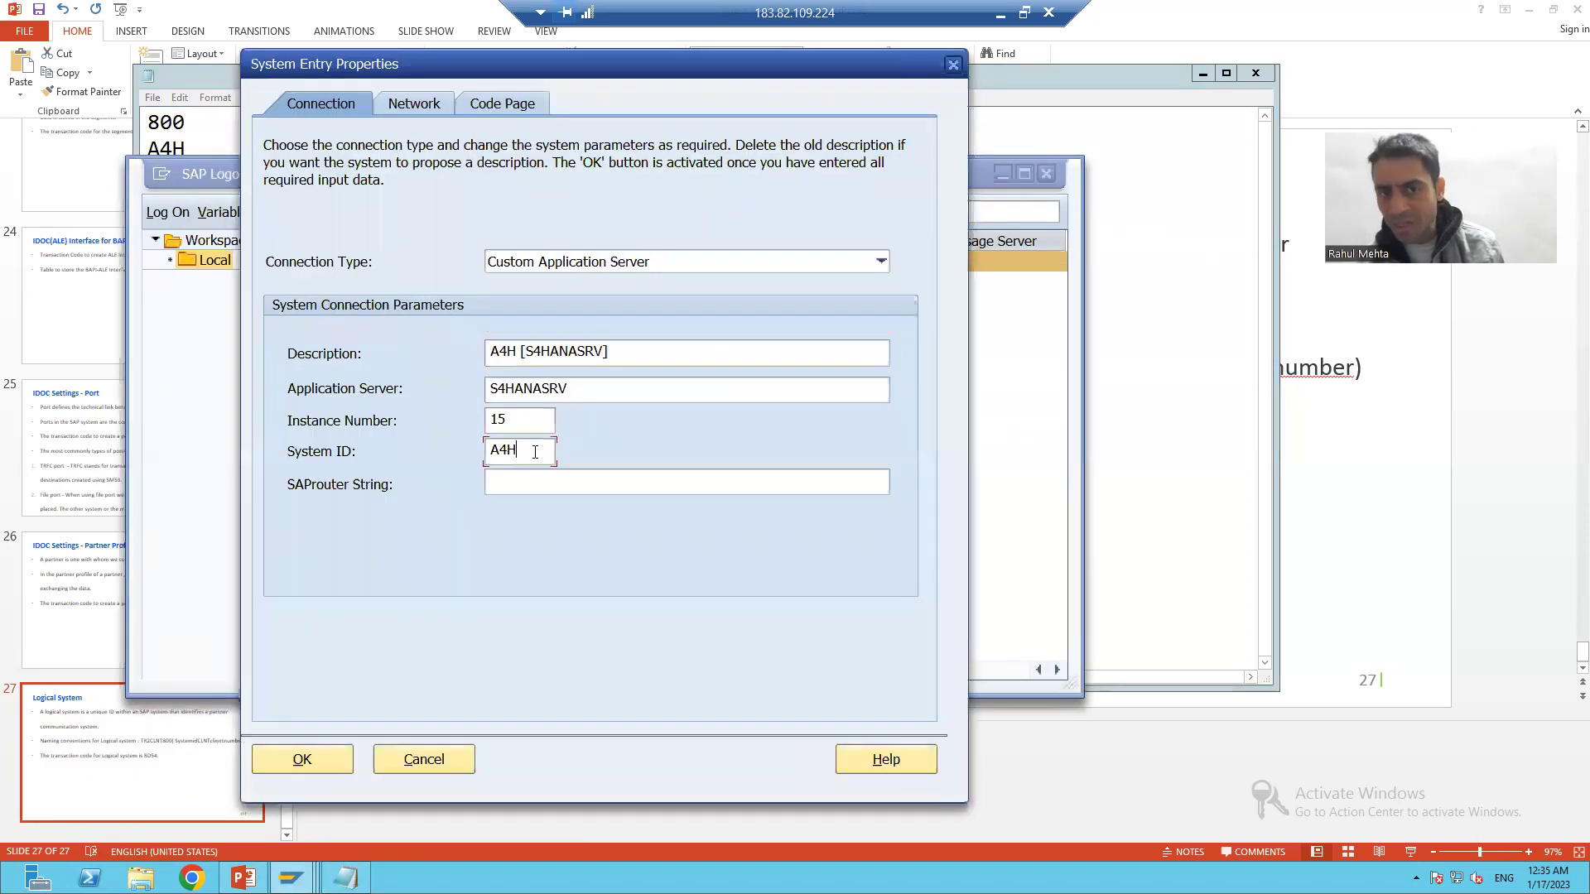
left_click(429, 762)
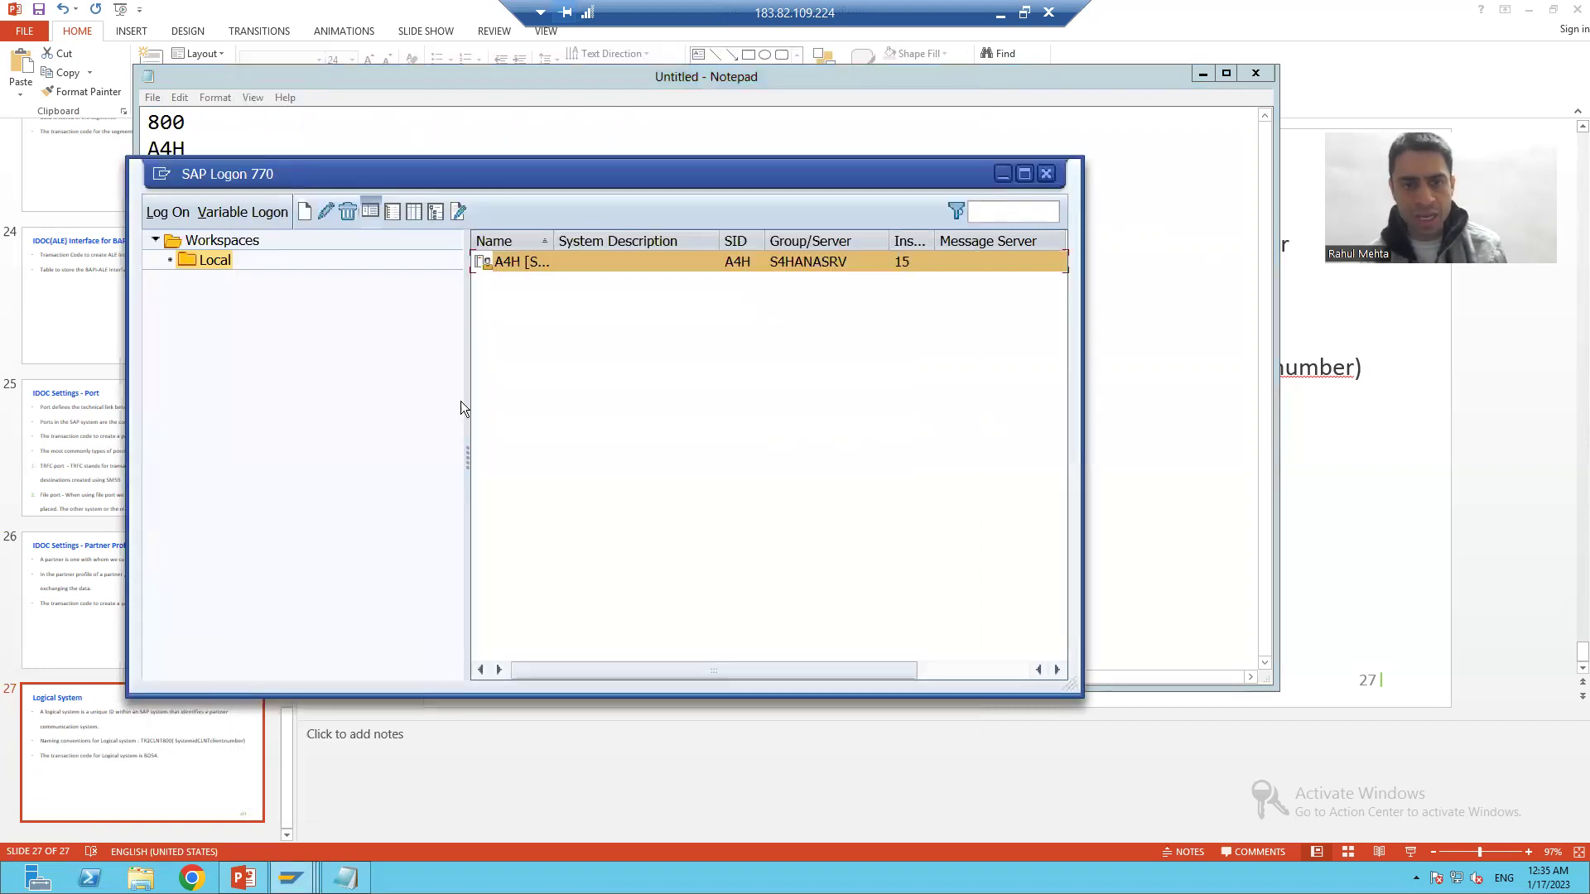
Step: Open the A4H logon screen to check its client field, then close it and minimize SAP Logon
double_click(529, 262)
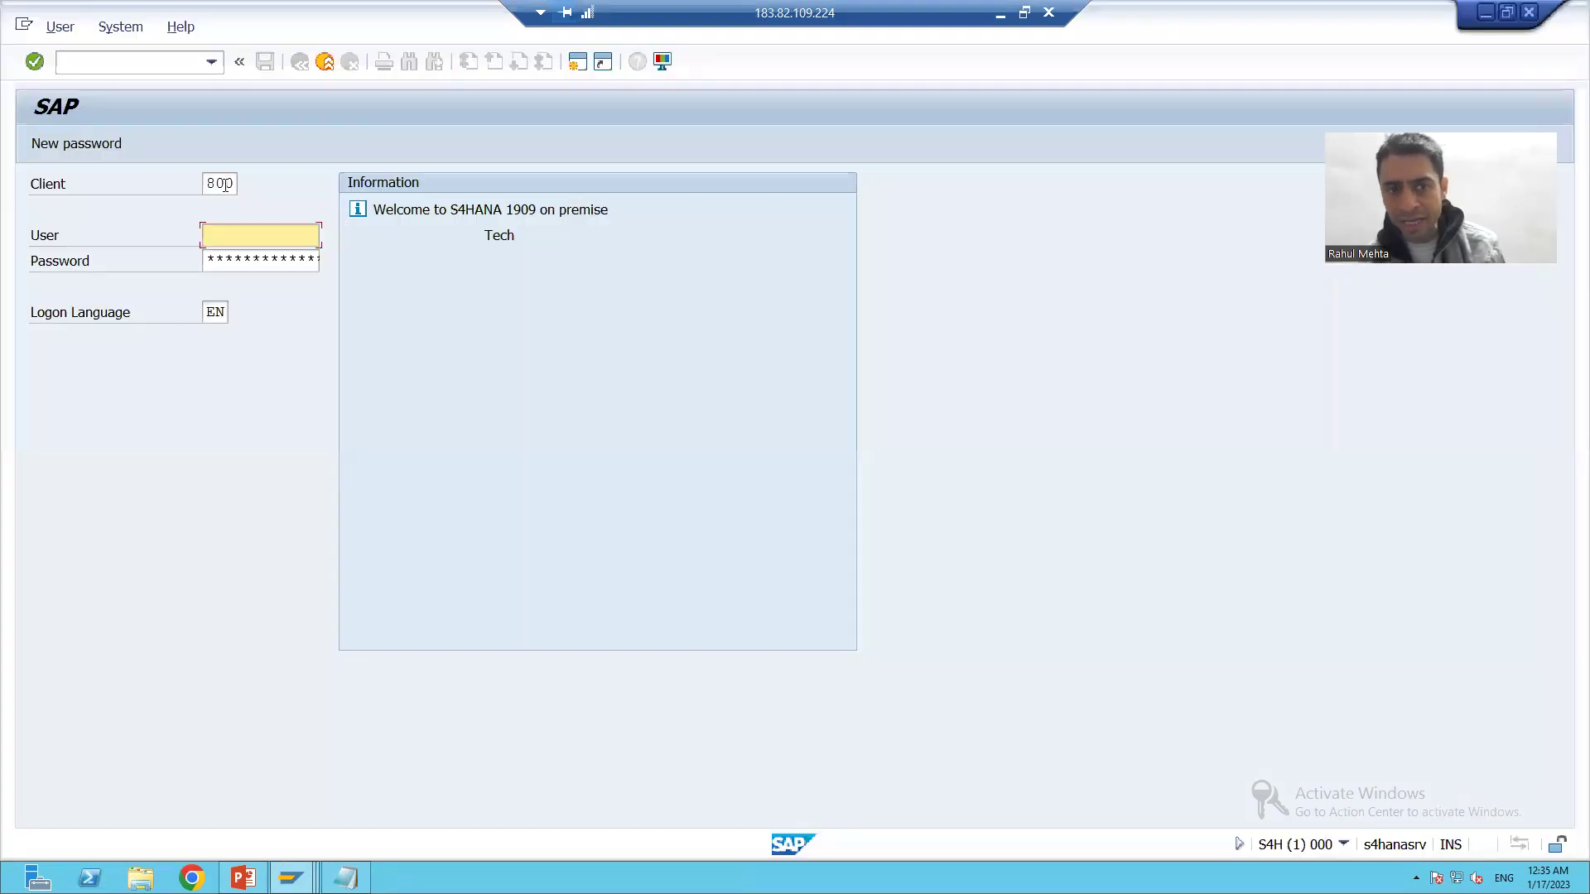
key("shift+Tab")
left_click(1530, 12)
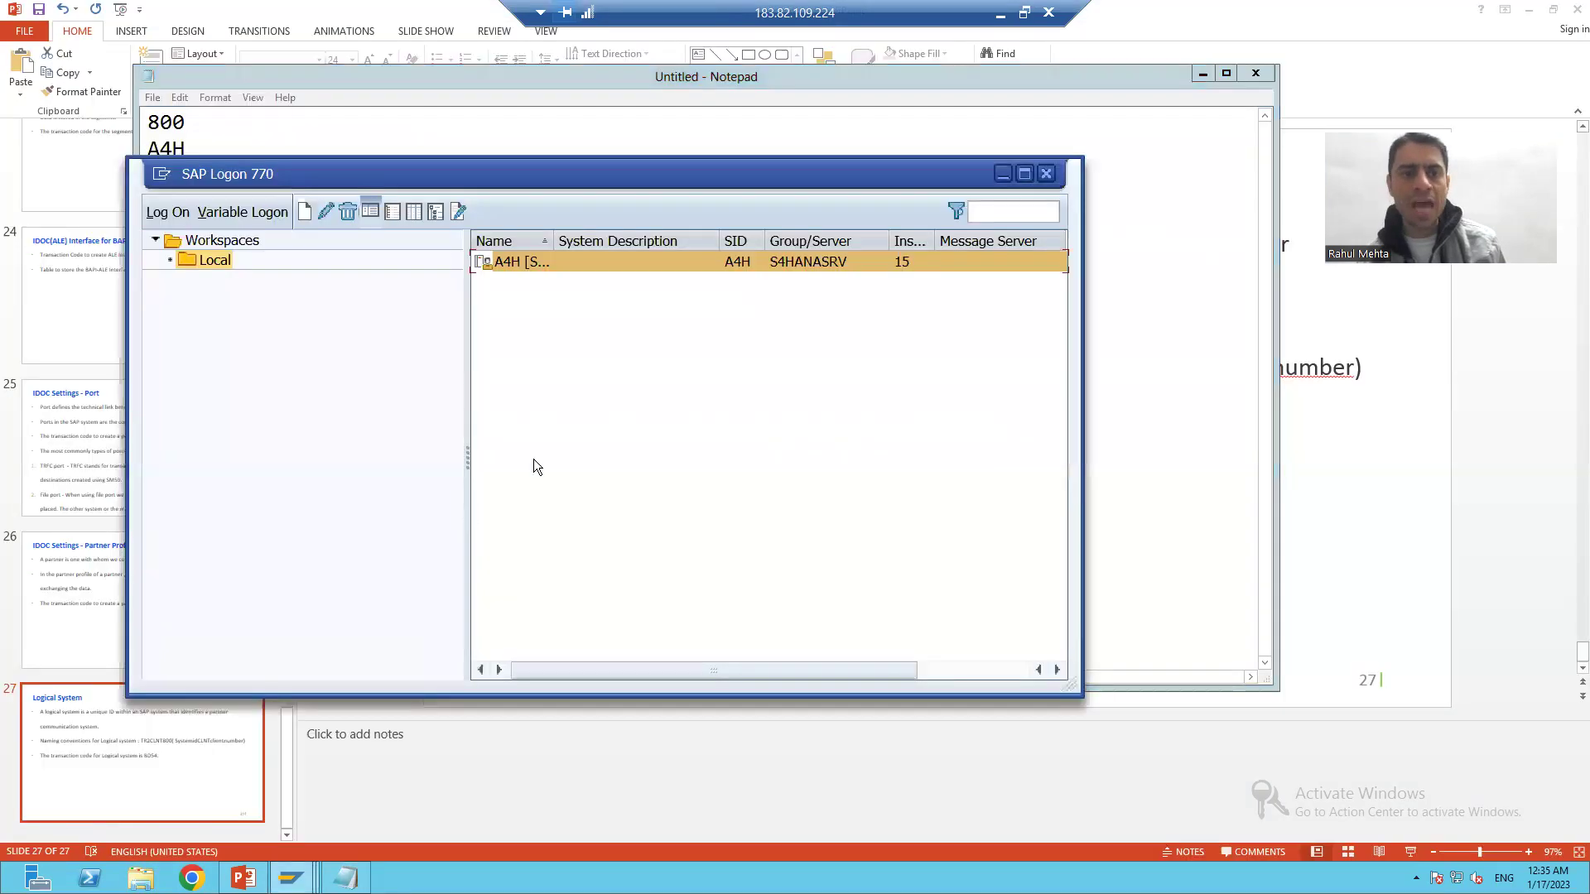
left_click(1000, 174)
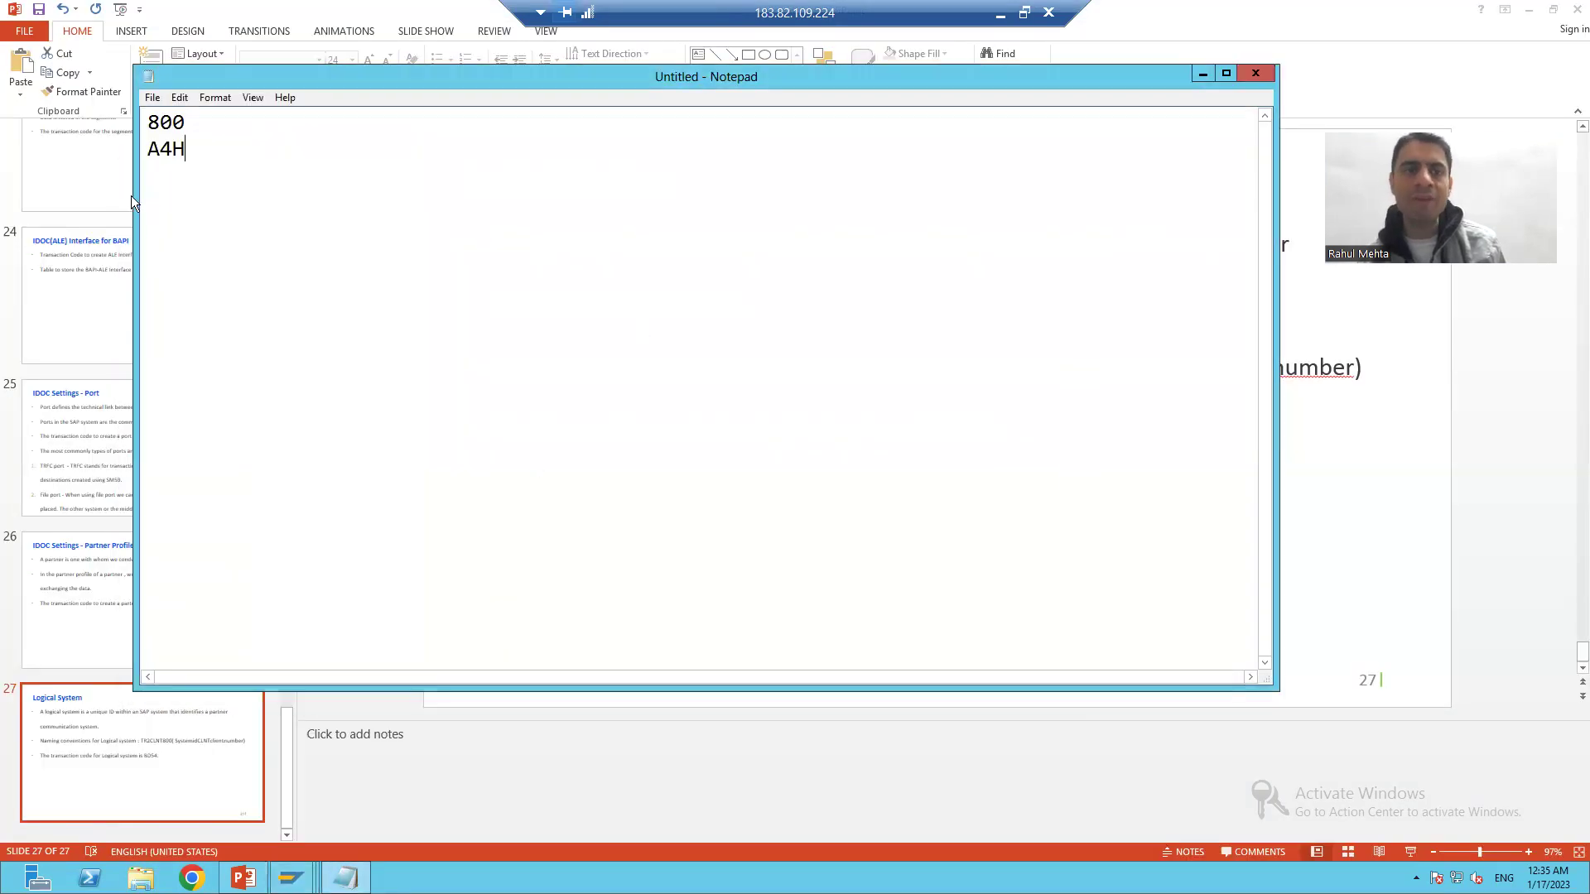
Step: Add a second column in the note with 100 beside 800 and EWM beside A4H
left_click(212, 124)
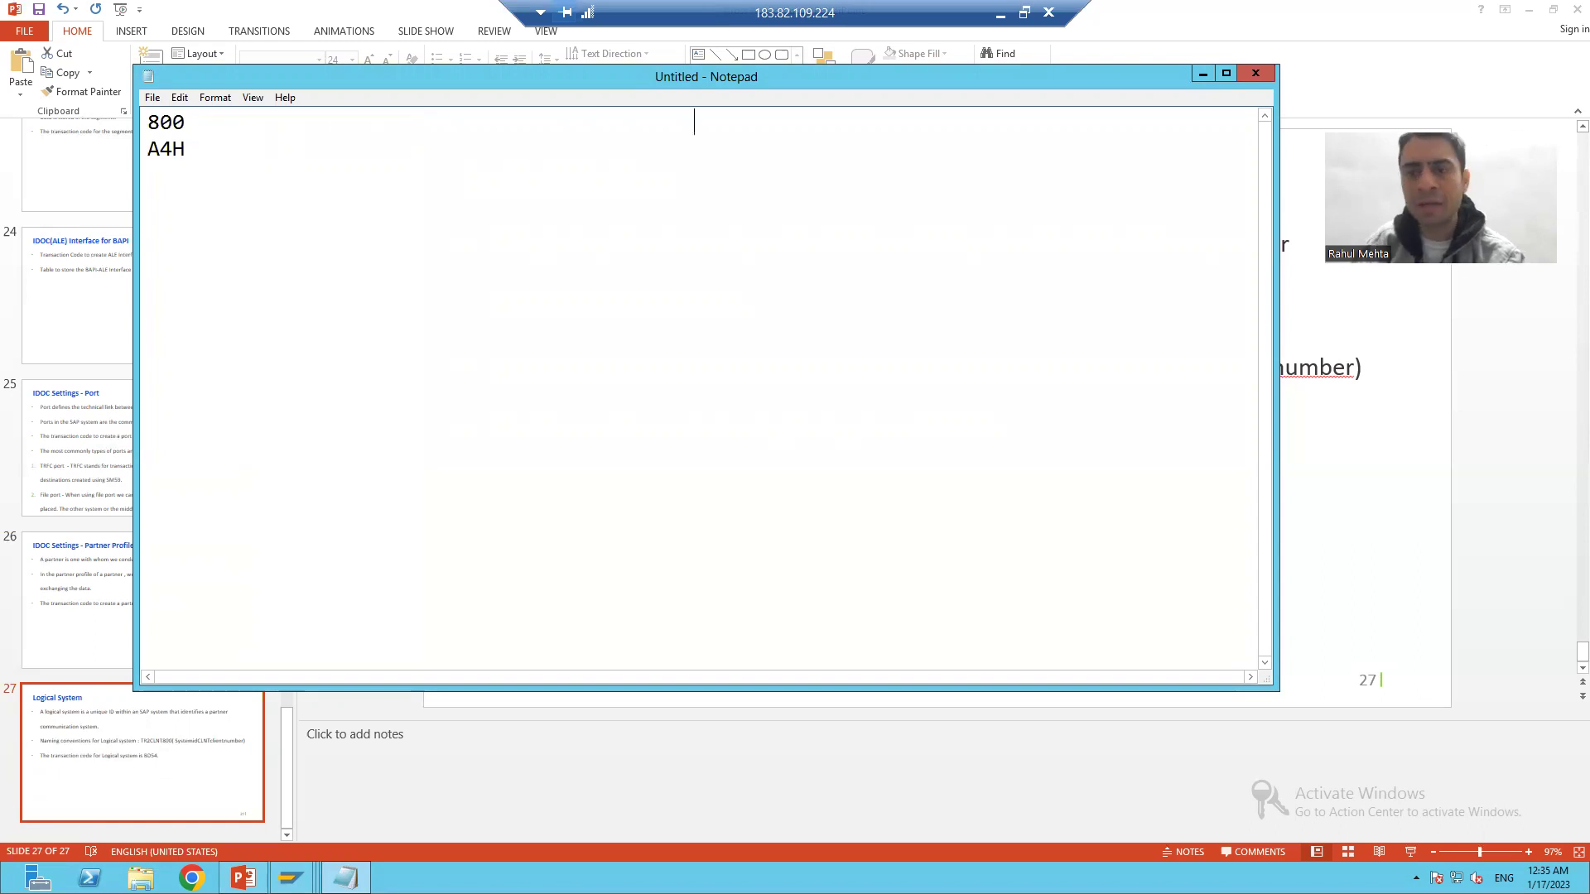
type("100 A4H                                ")
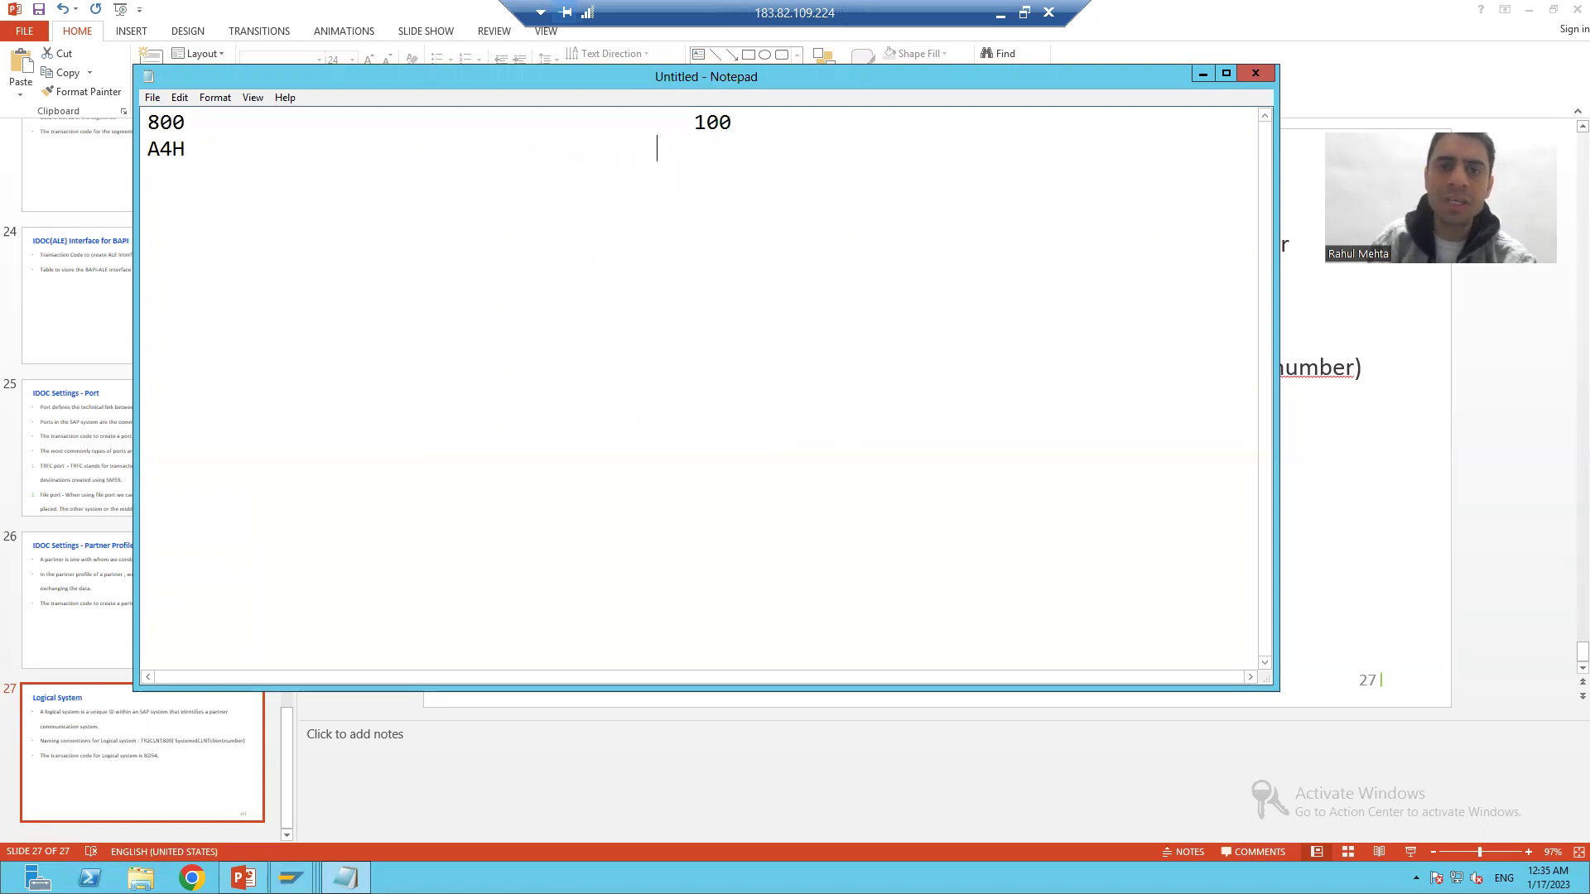
type("         EWM")
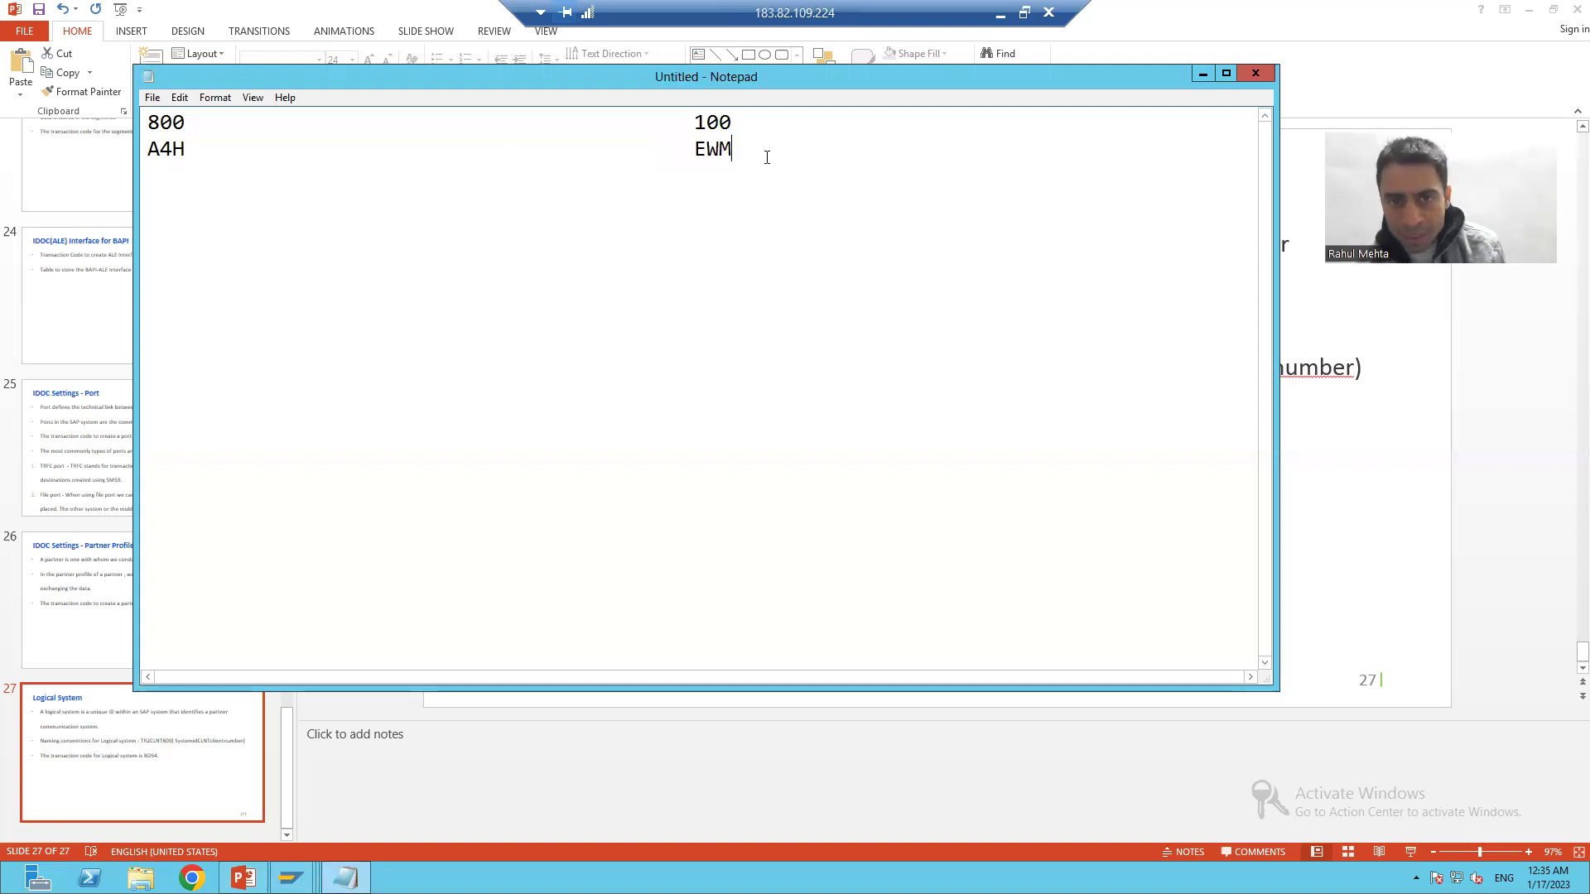
left_click_drag(767, 157, 133, 109)
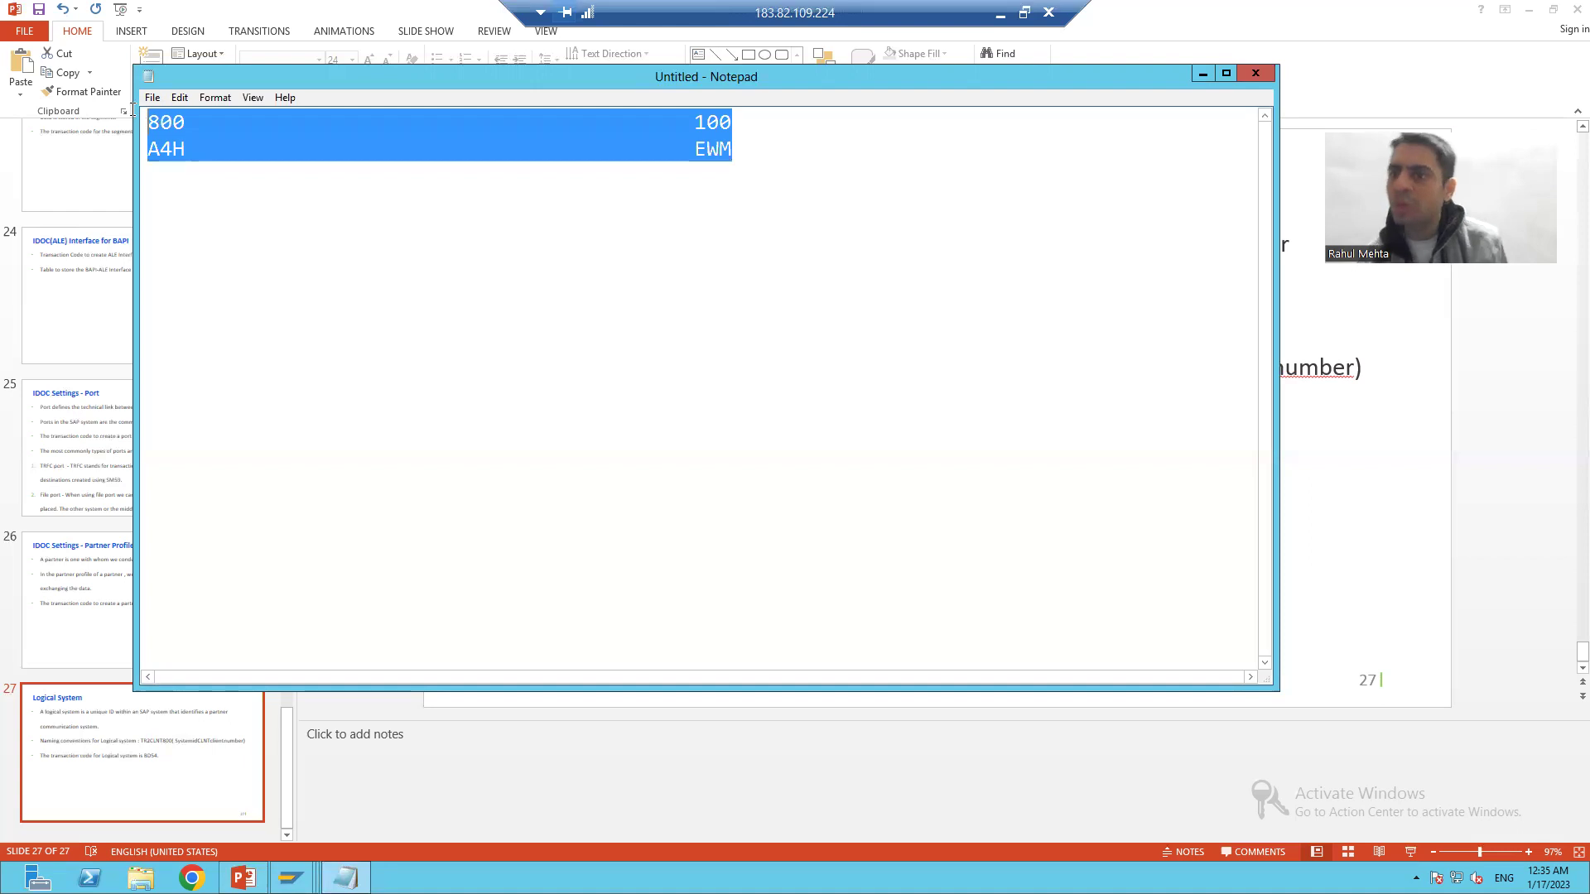
left_click(172, 149)
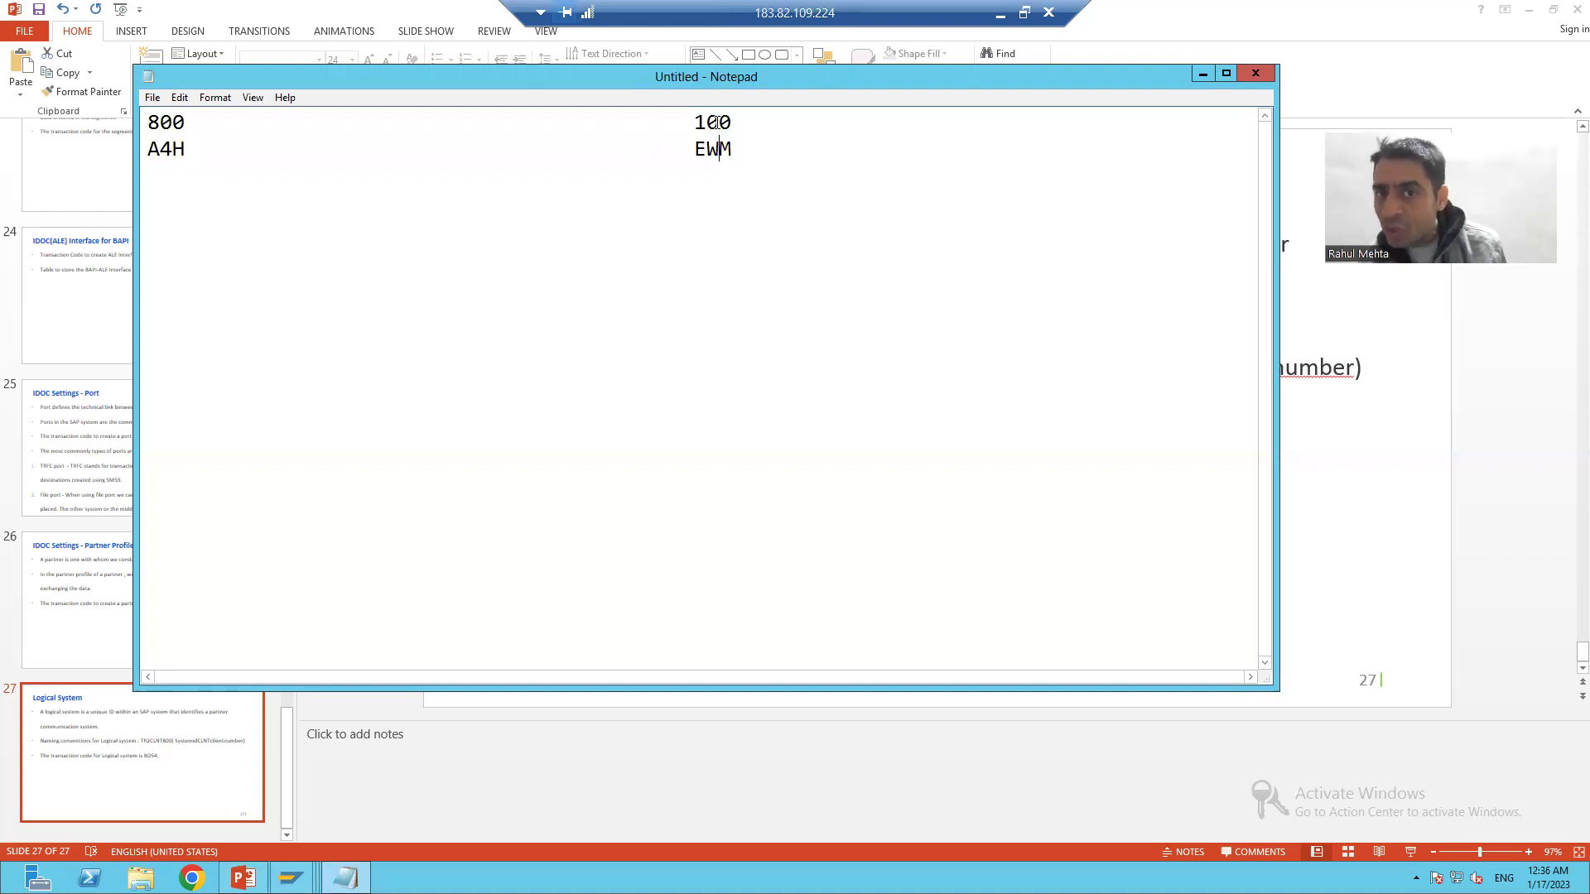
left_click(723, 149)
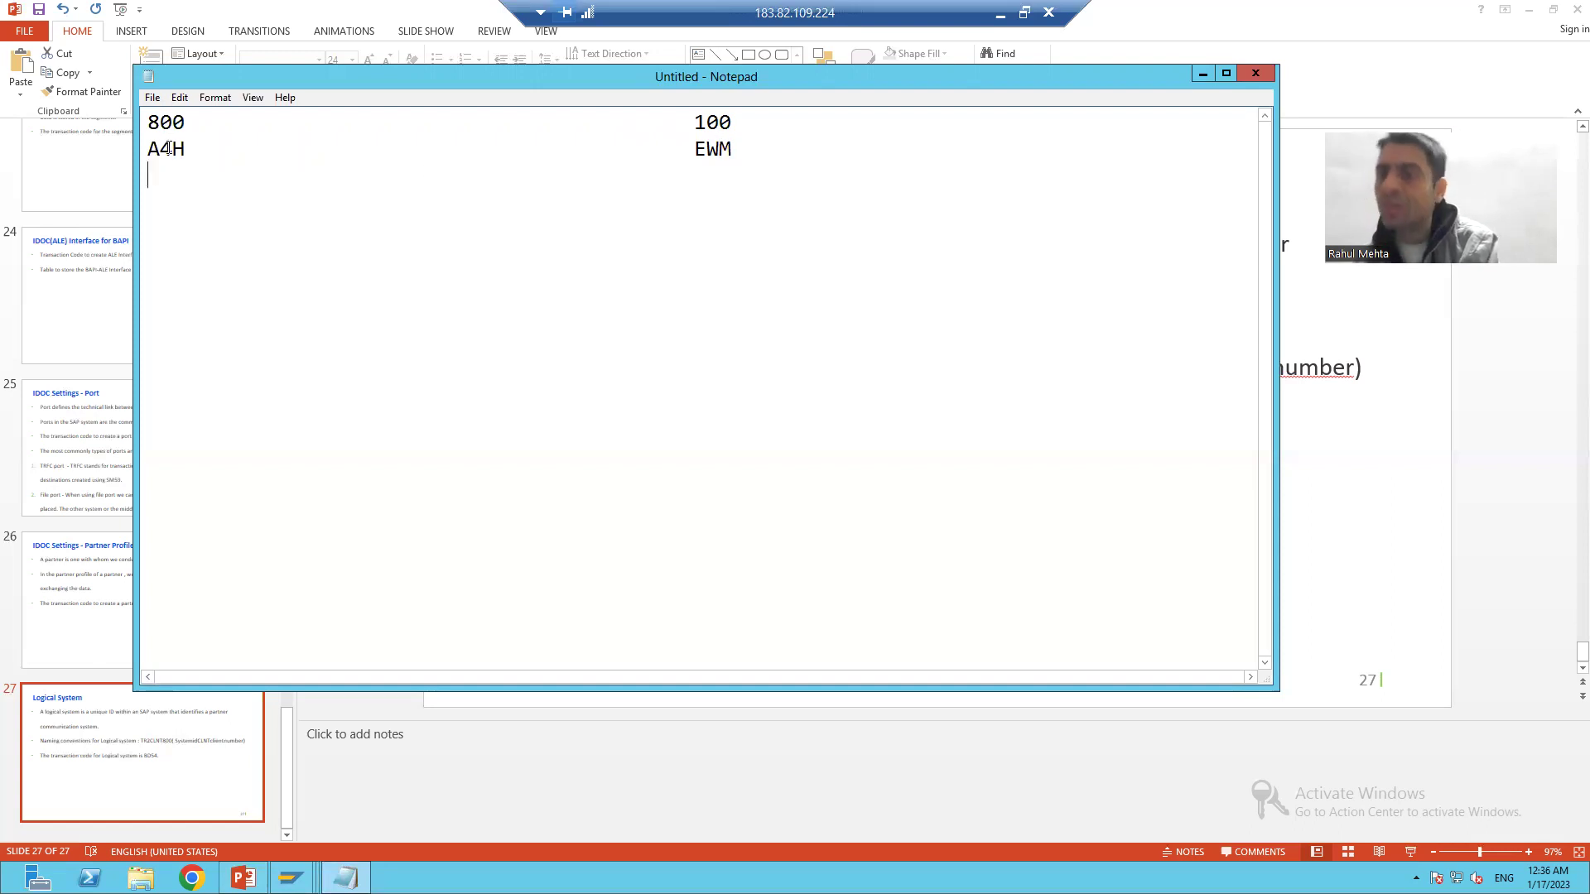
Step: Leave blank lines below the two systems and write the logical system name EWMCLNT100
key("Return")
key("Return")
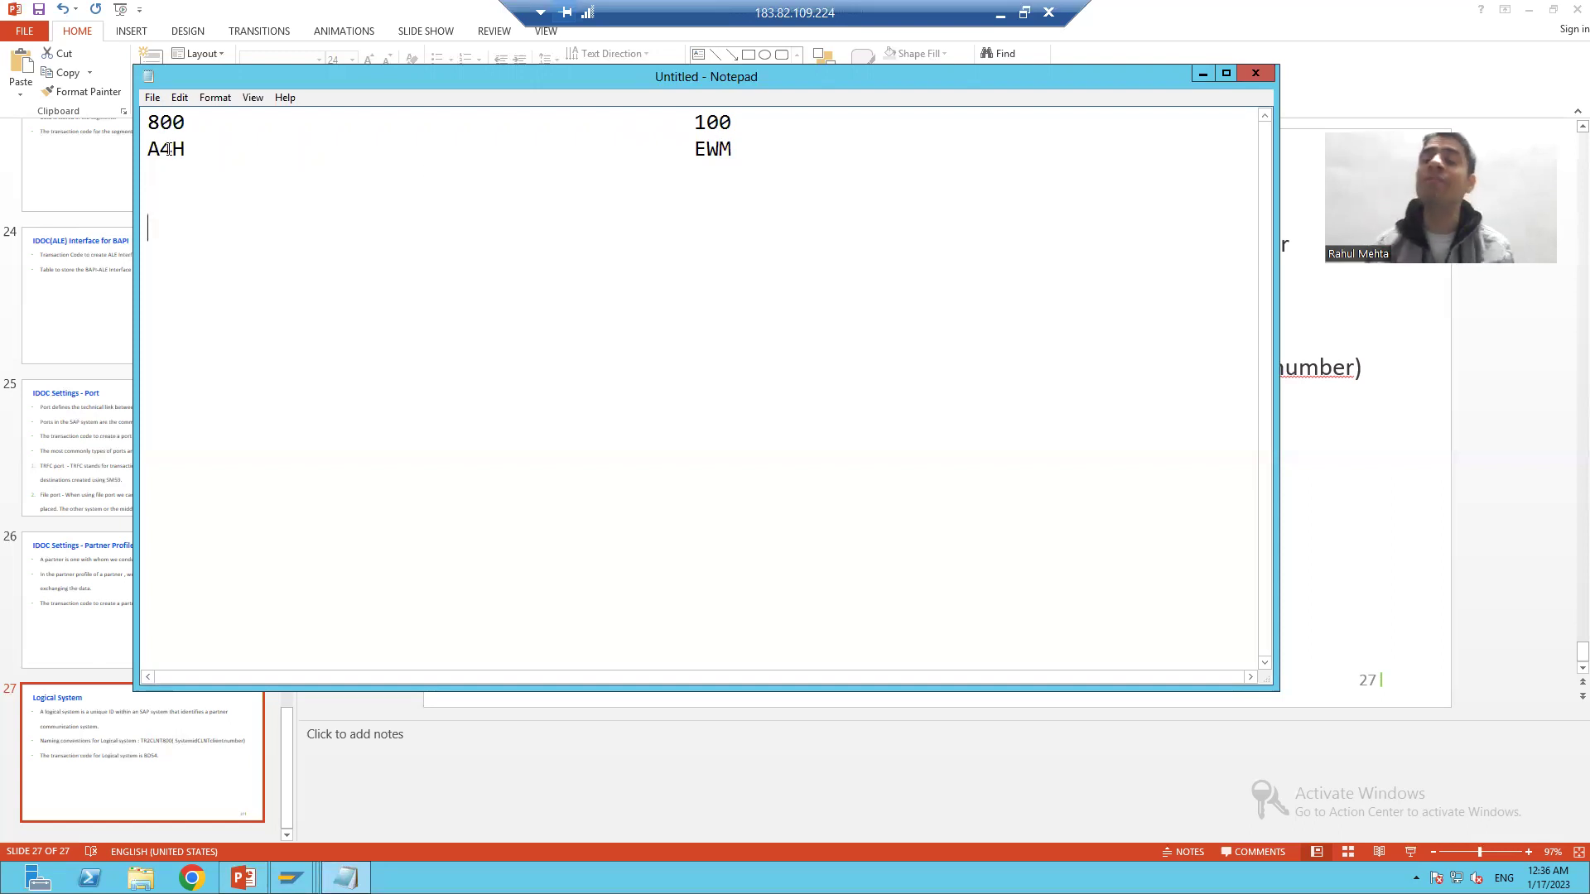
left_click(706, 149)
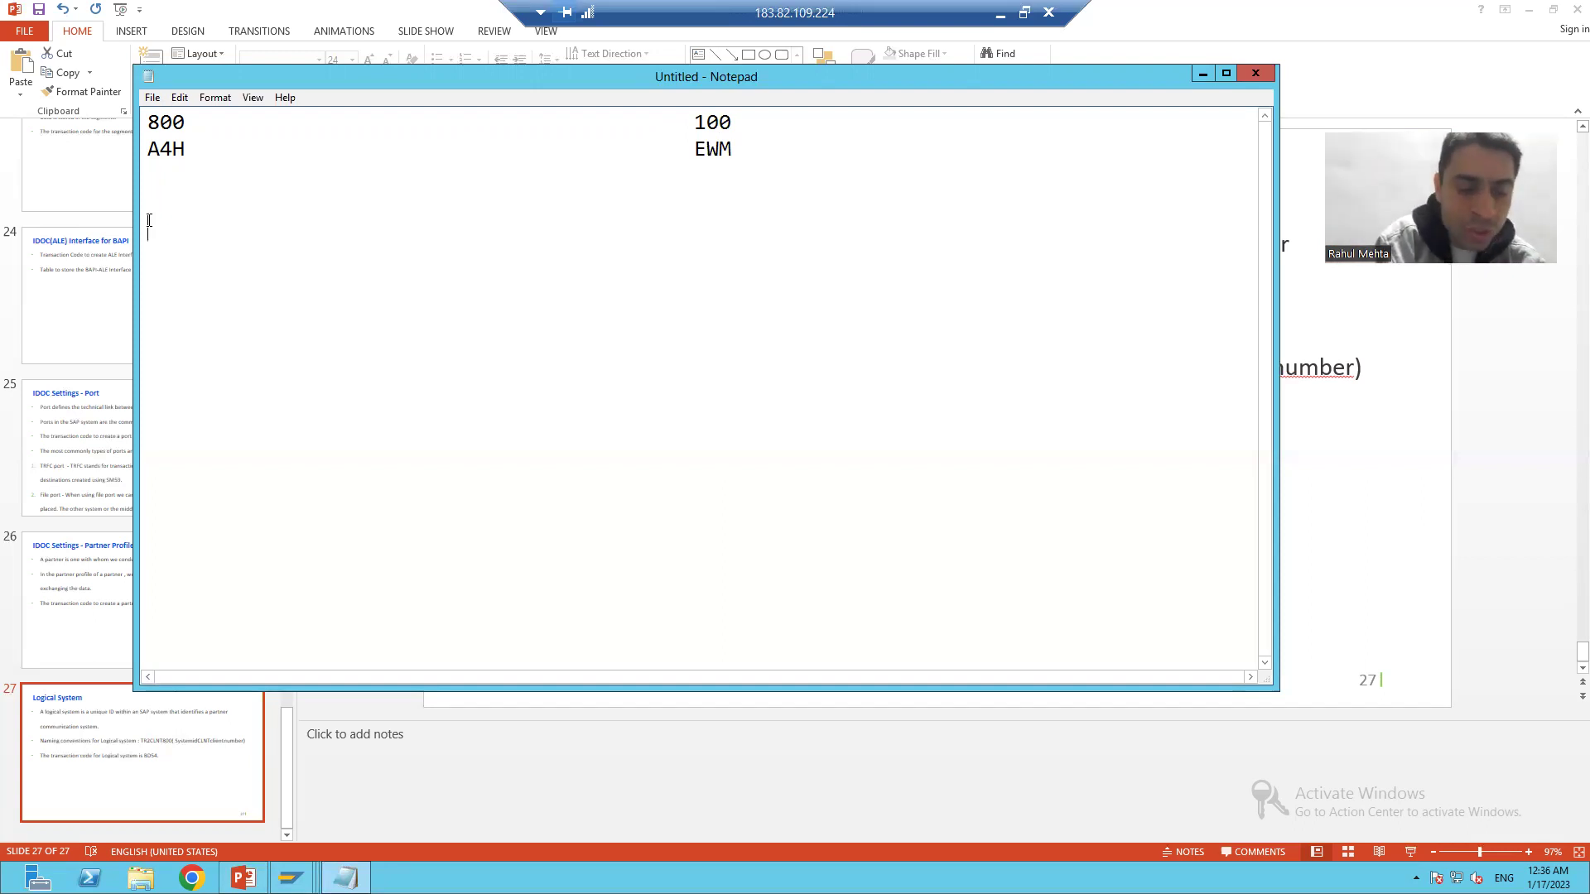
type("EWM")
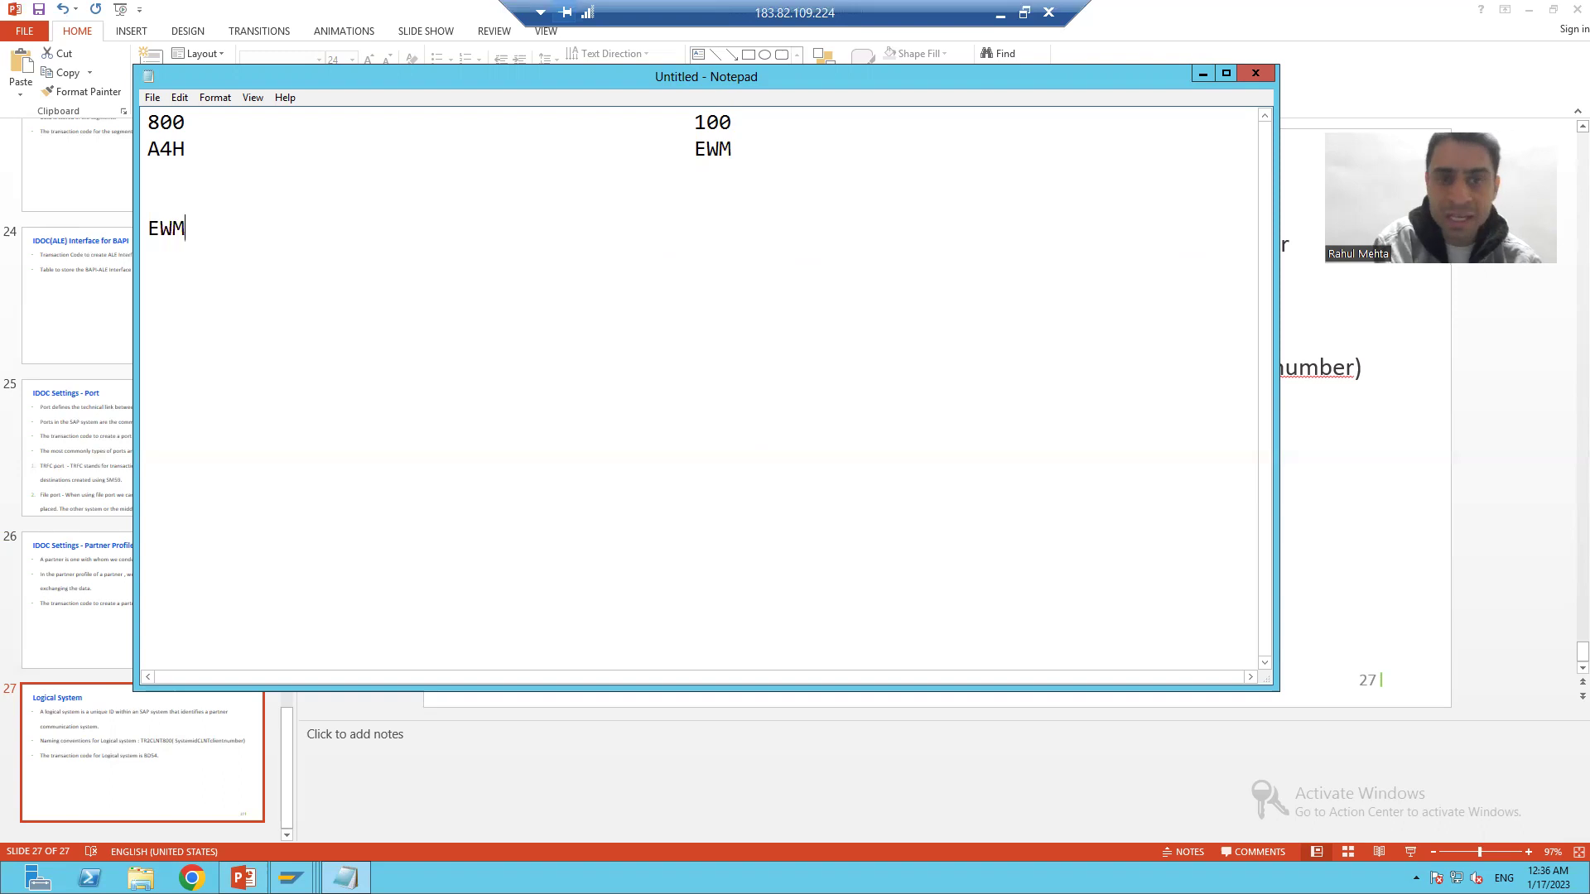
left_click(704, 149)
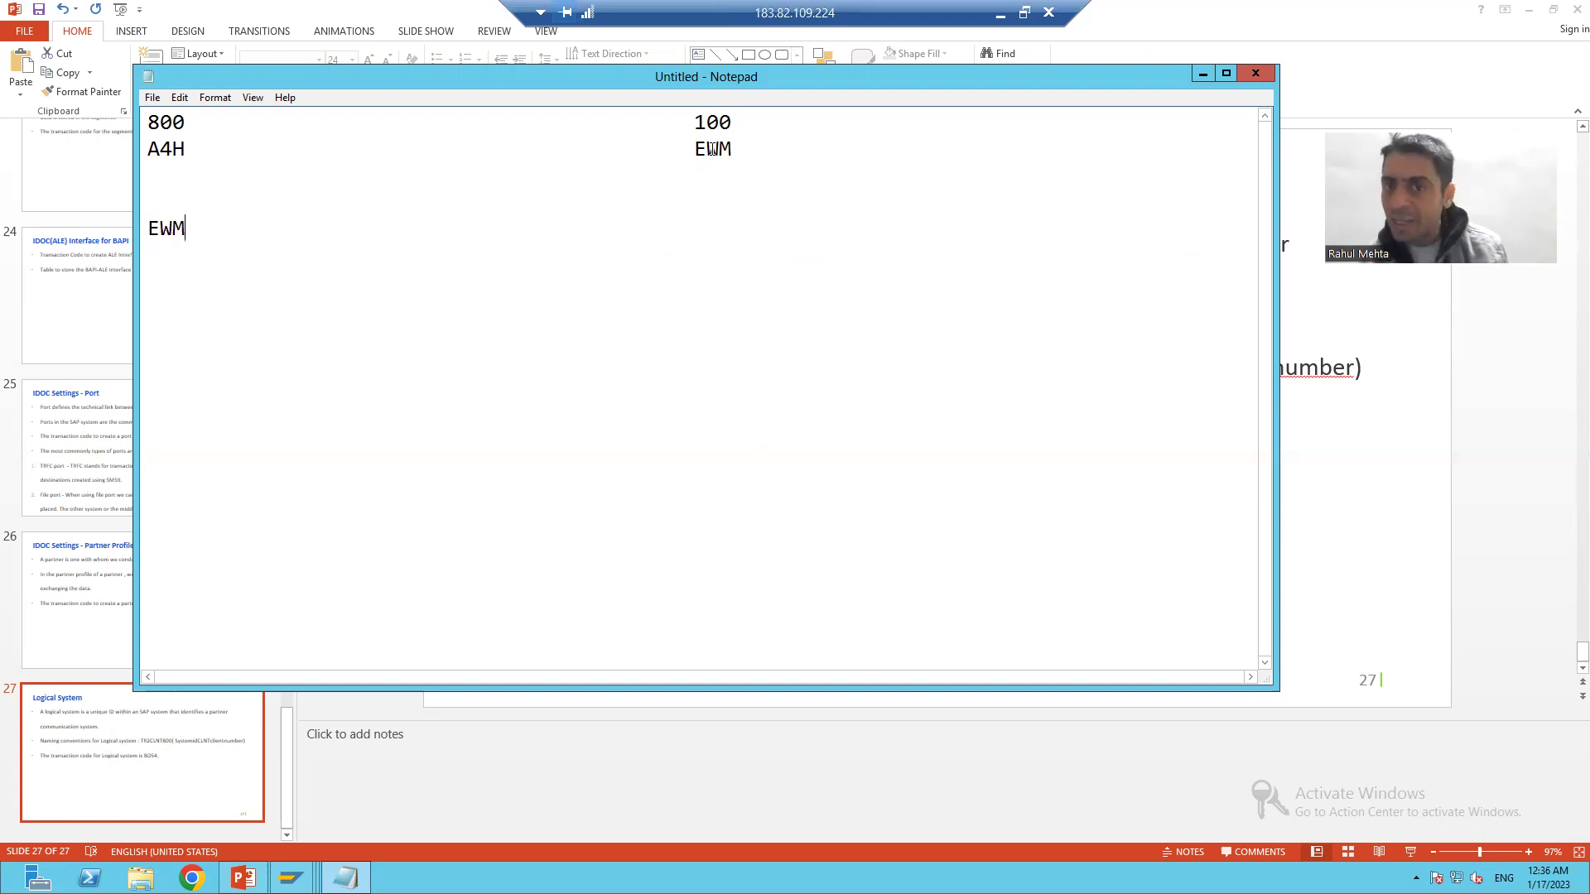
left_click(217, 231)
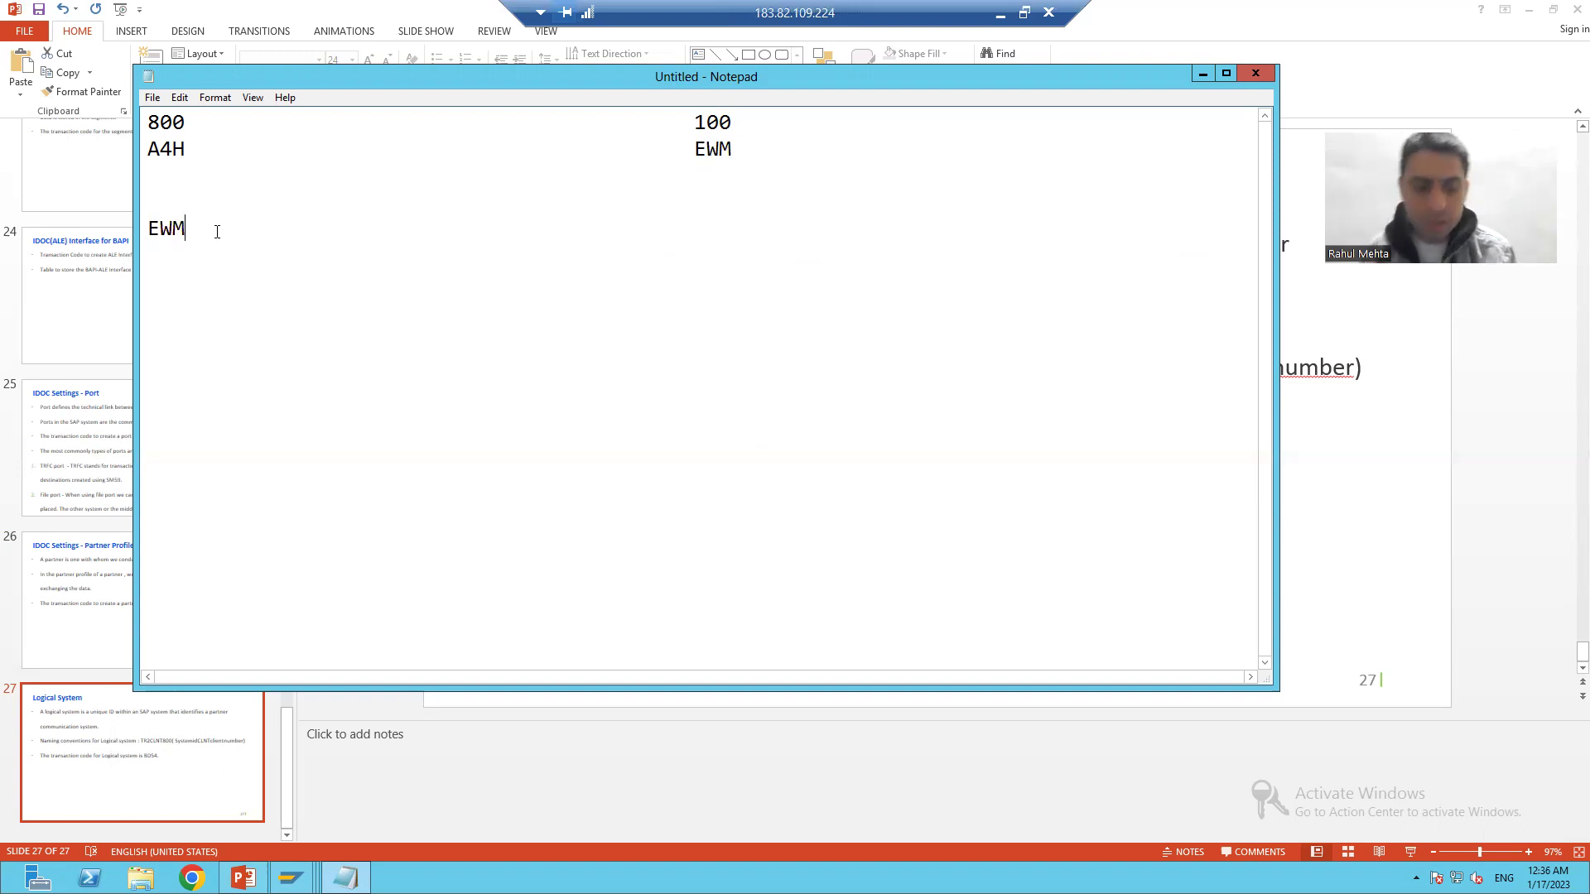
type("CLNT")
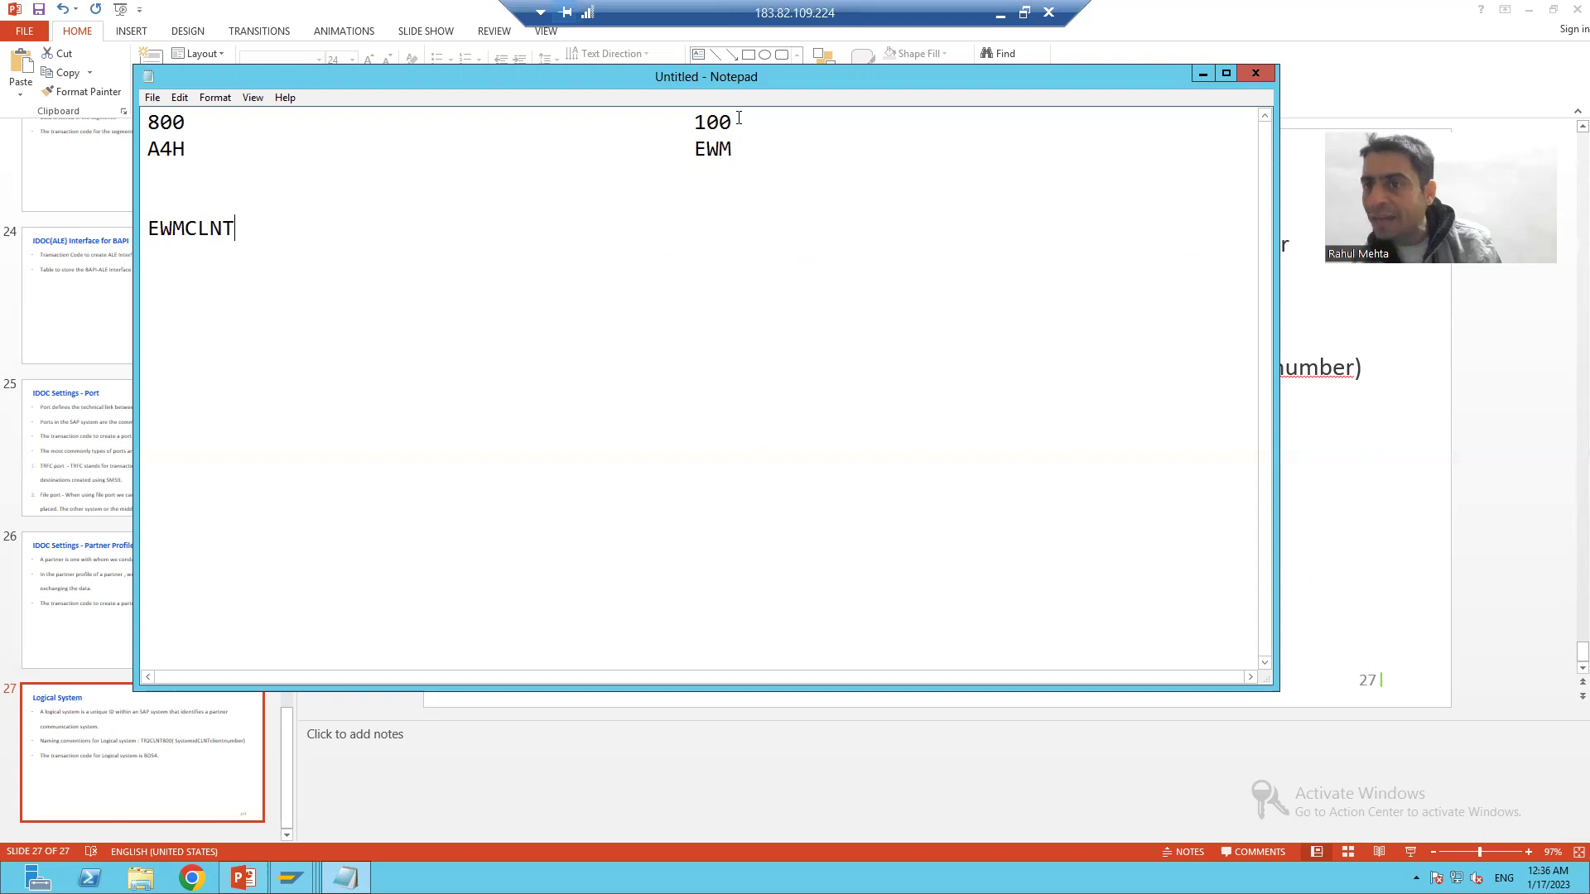
left_click(252, 232)
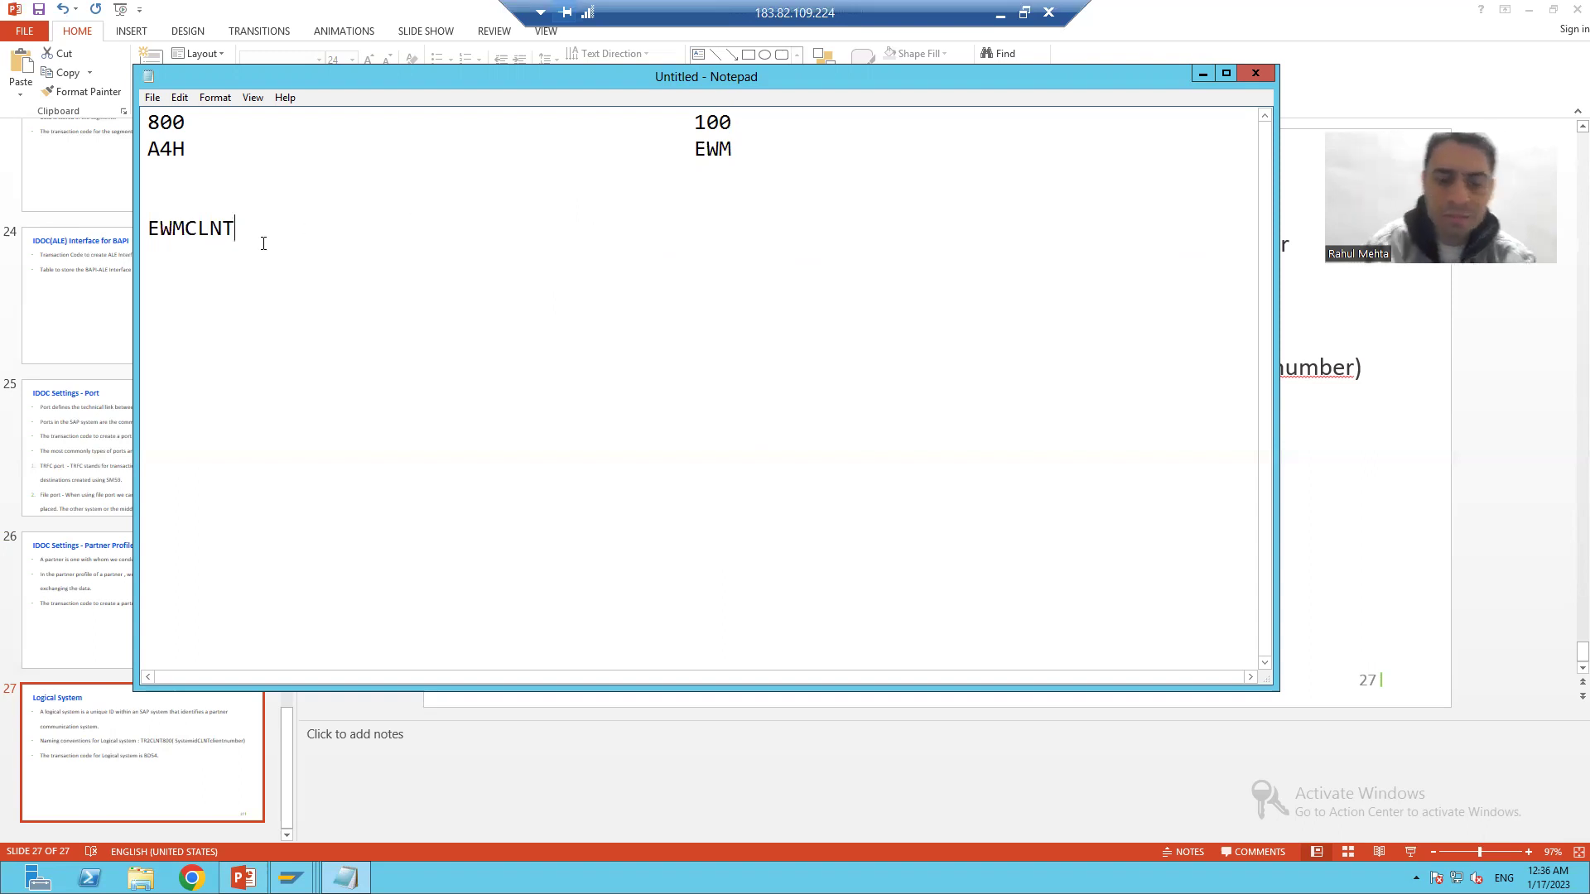
type("100")
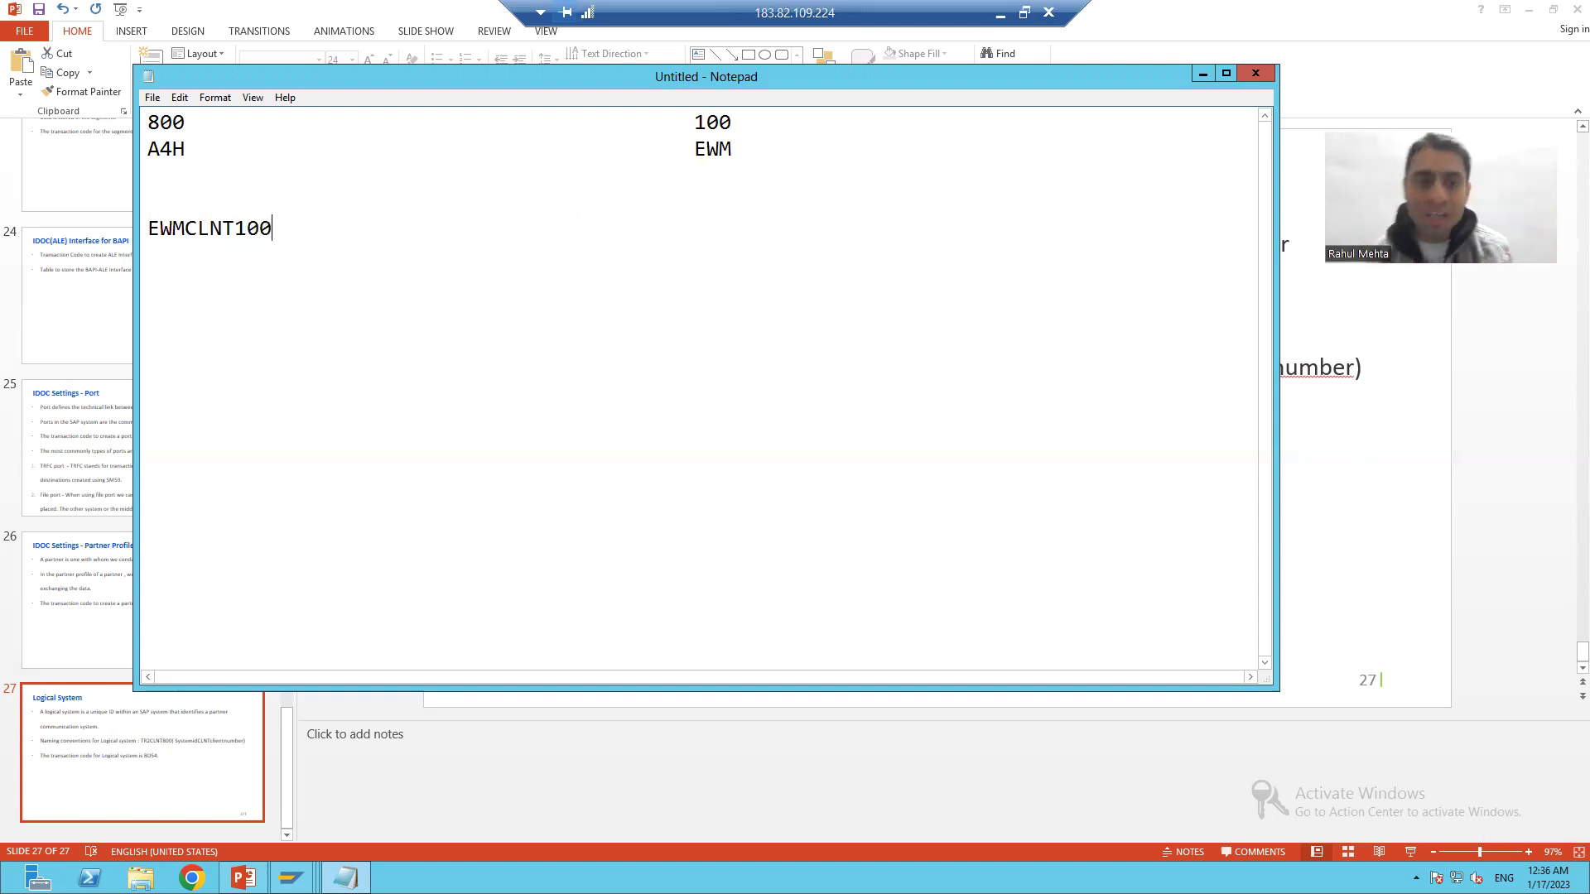
Step: Highlight EWMCLNT100 and compare it with the second system's ID and client number above
left_click_drag(276, 229, 147, 228)
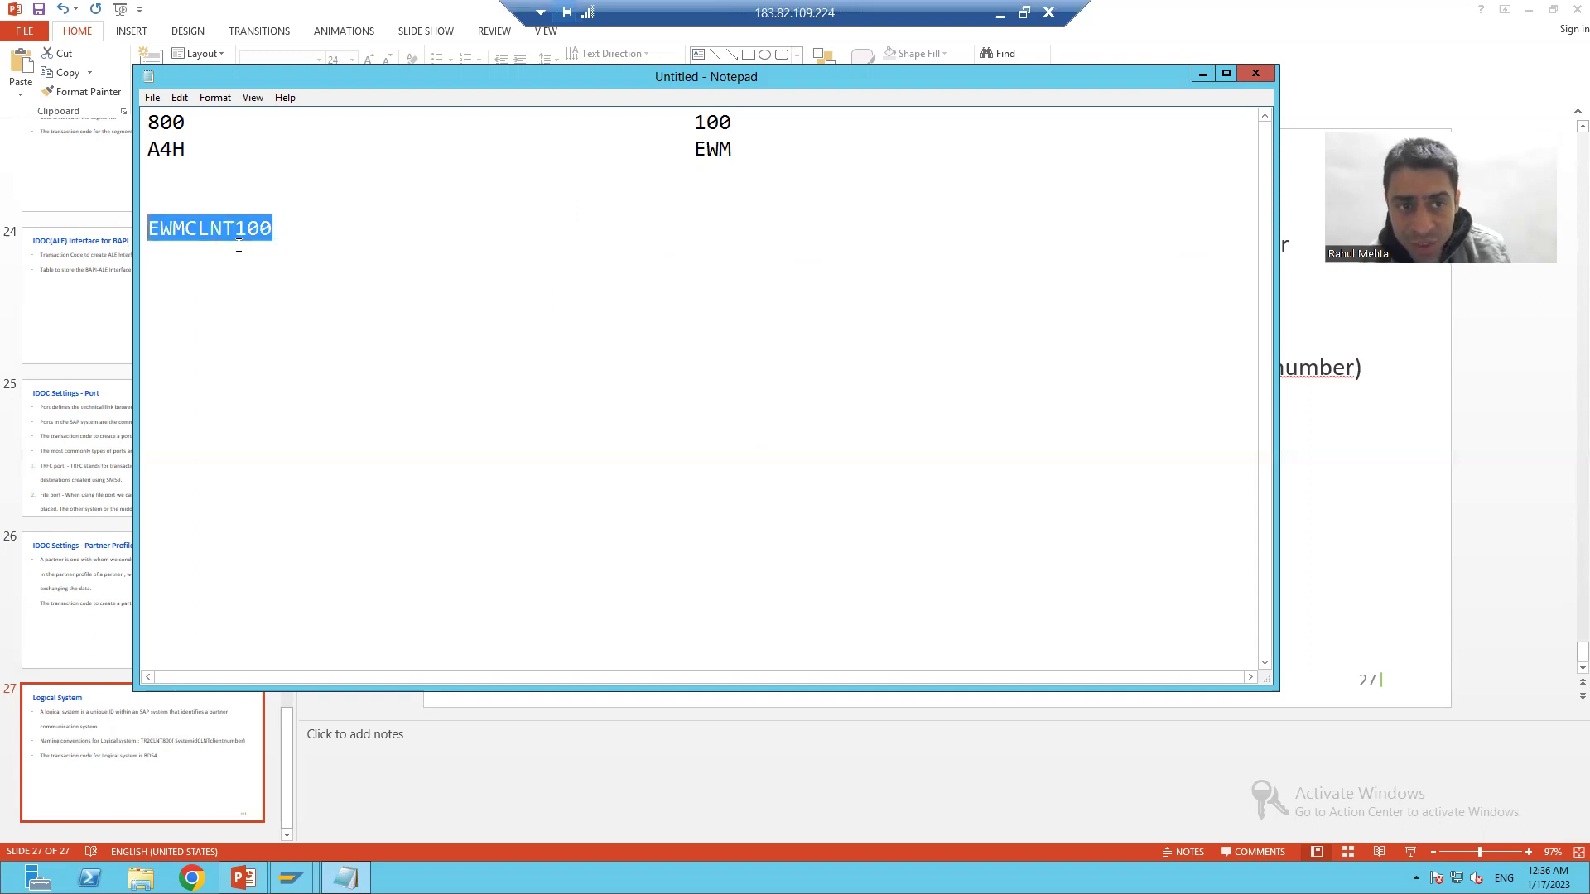
left_click_drag(273, 229, 147, 228)
left_click(717, 123)
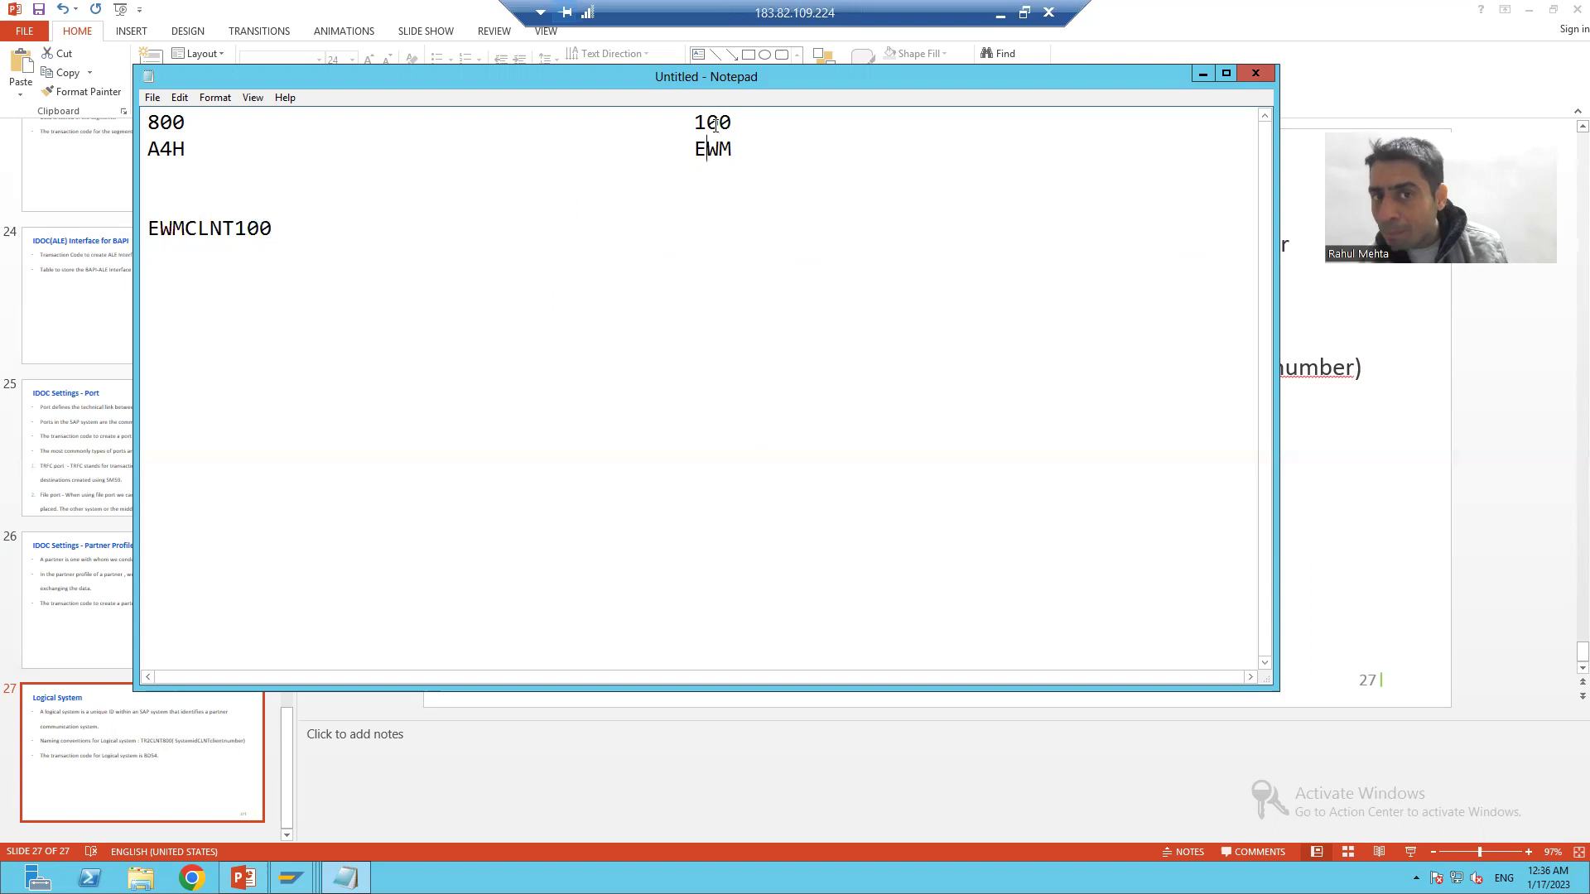
Step: Write the first system's logical system name A4HCLNT800 in the note, on the same line as EWMCLNT100
key("Left")
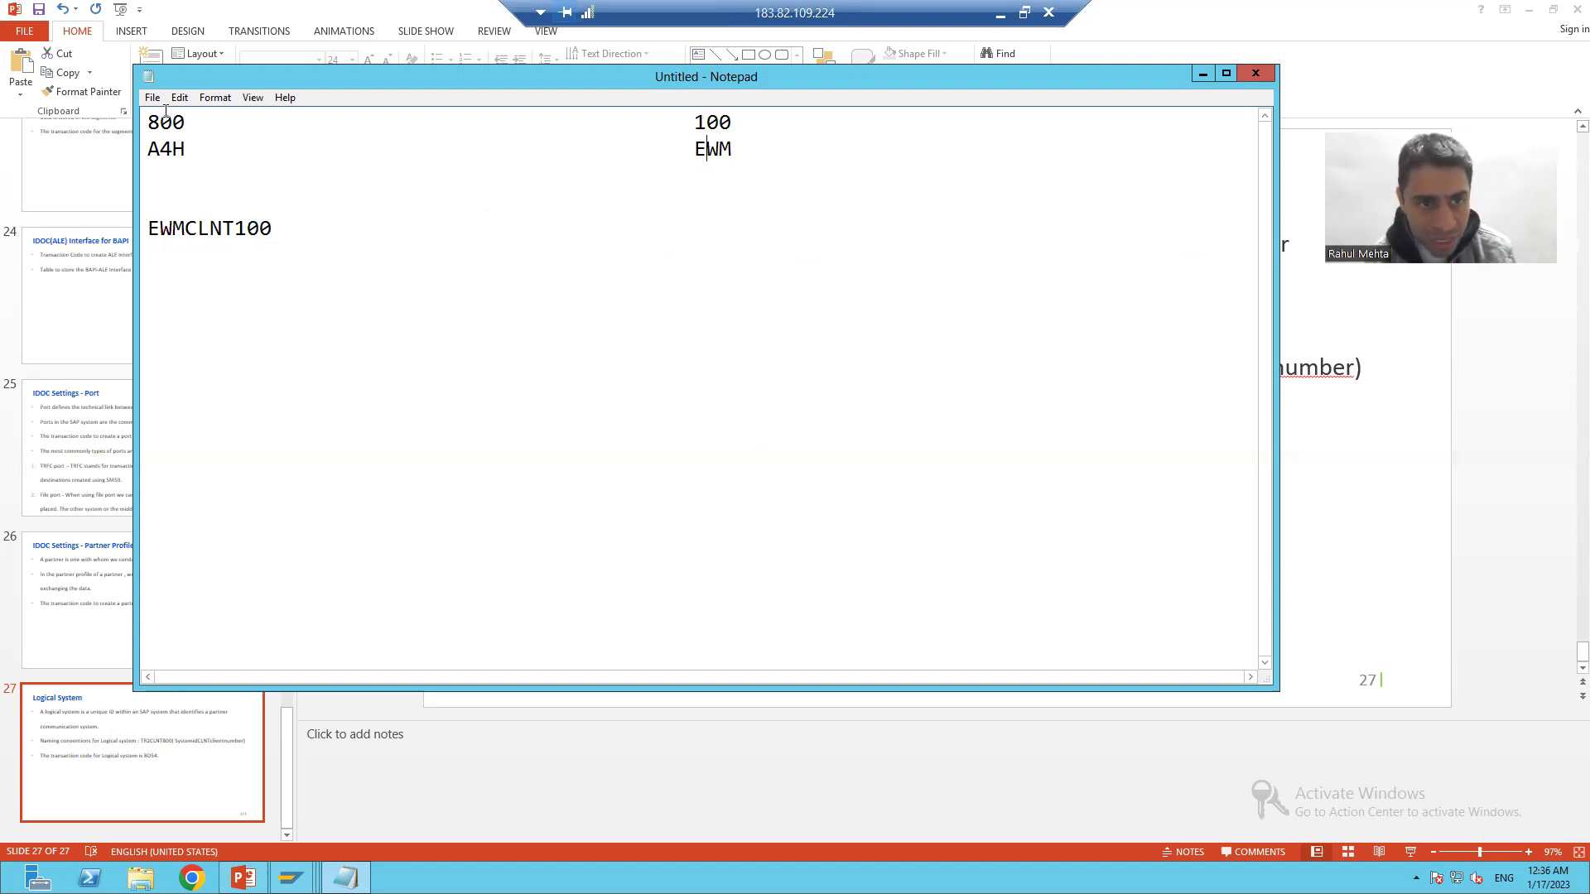
left_click(284, 227)
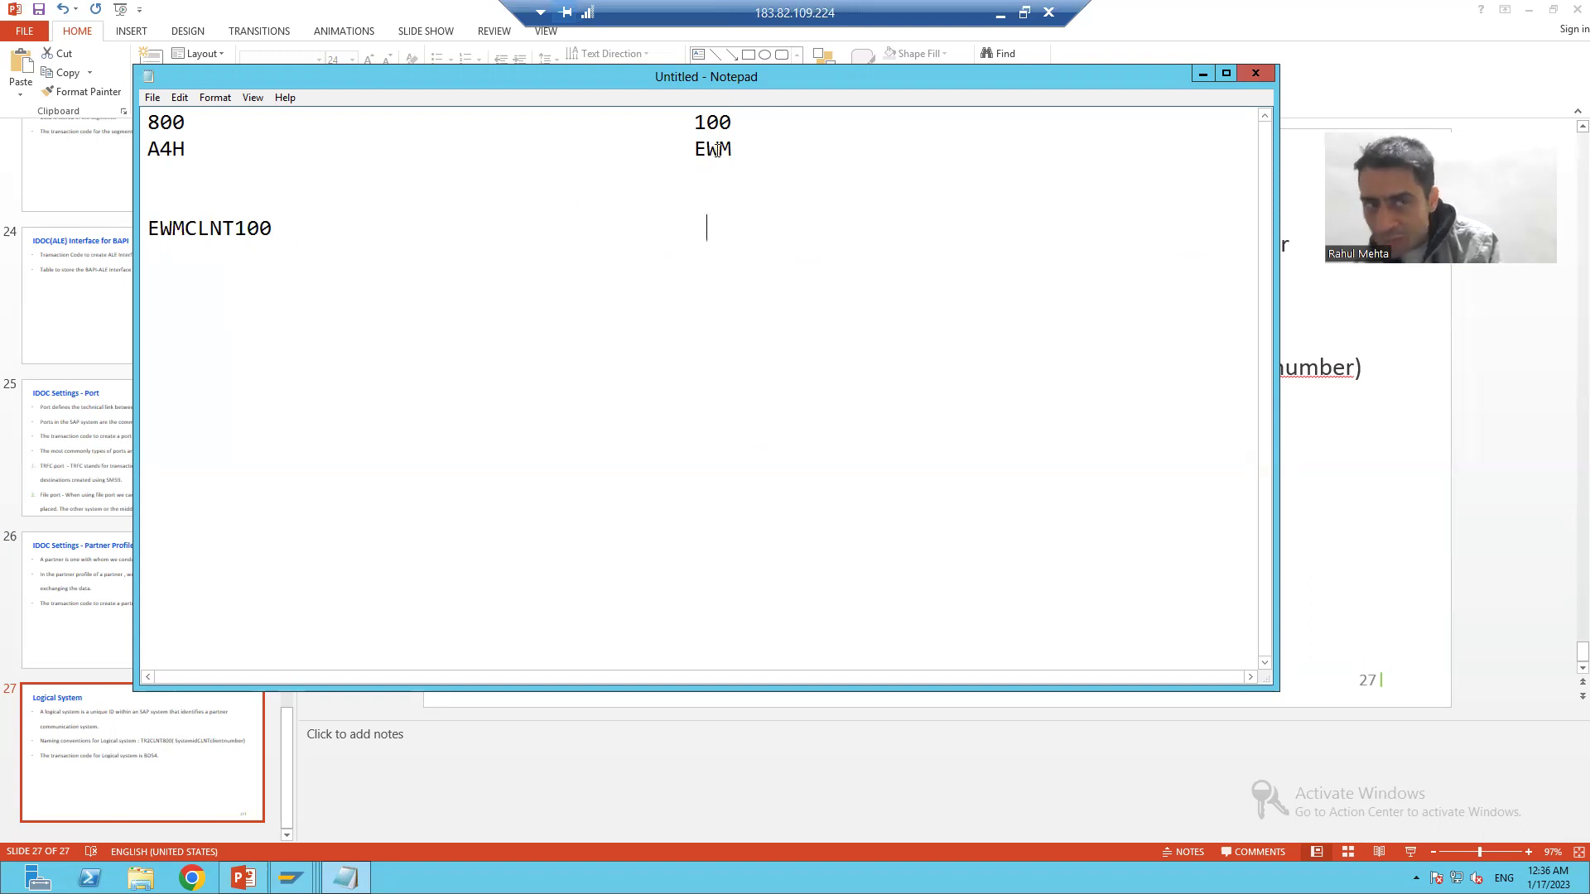
key("ctrl+Home")
key("Right")
key("Right")
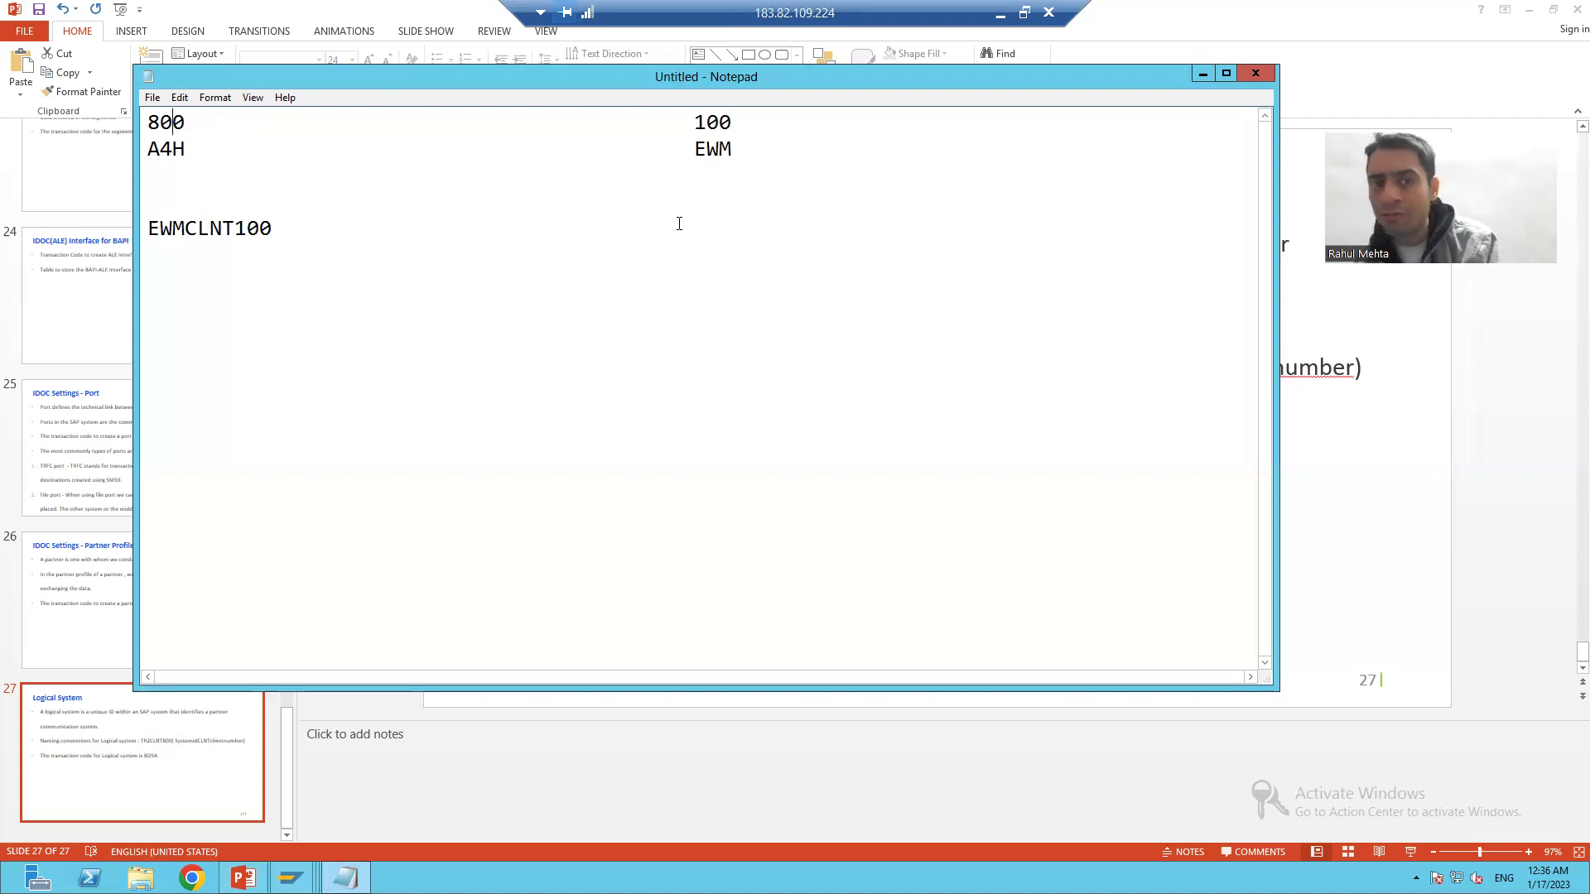
left_click(702, 238)
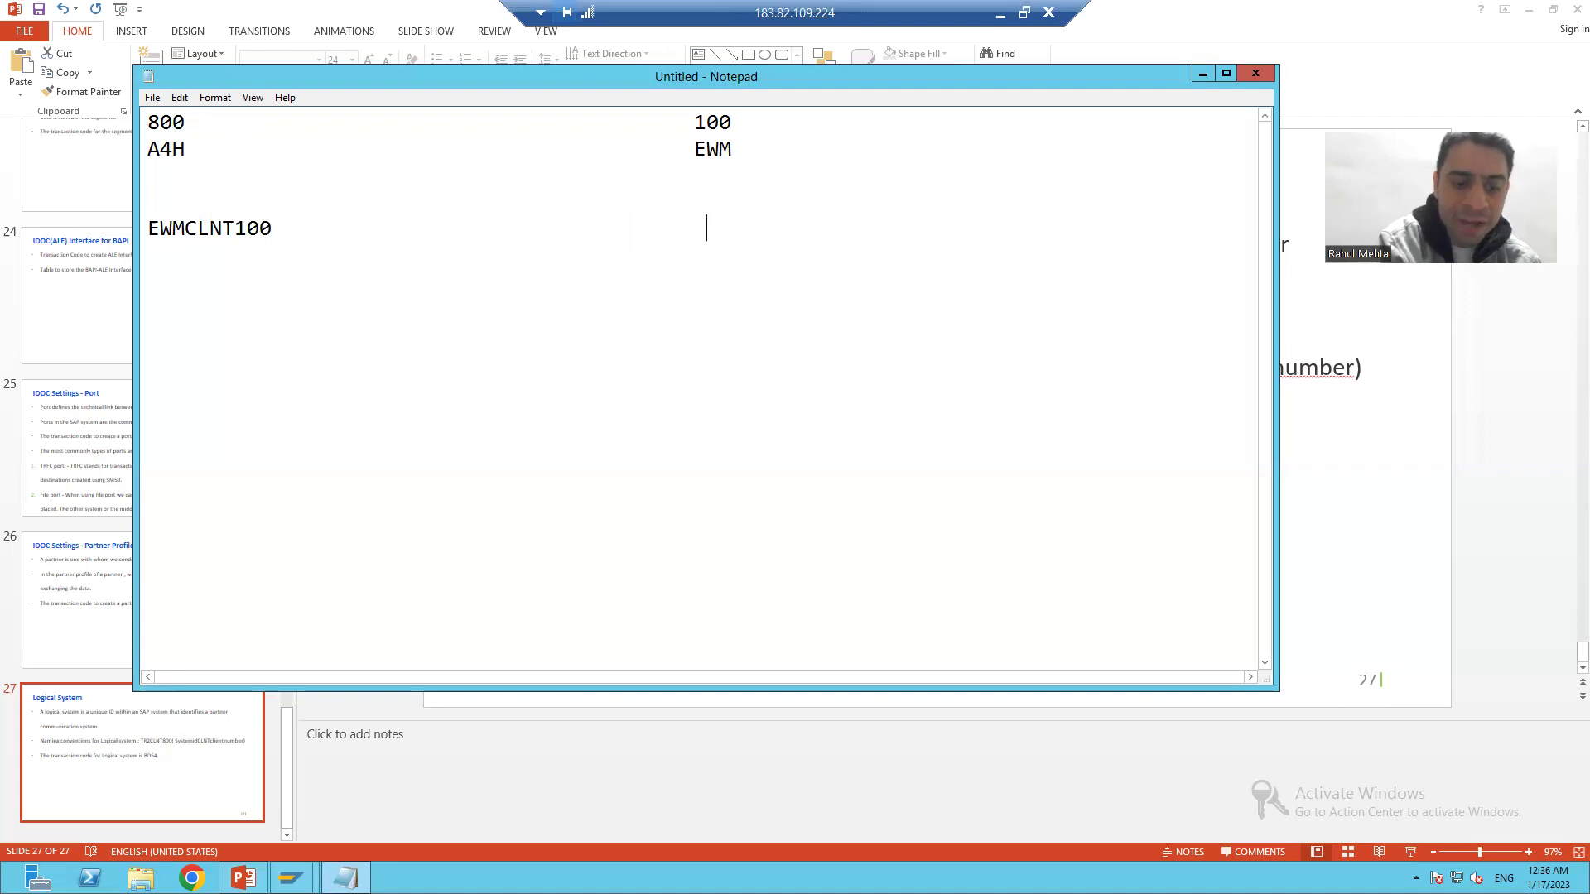
type("A4H")
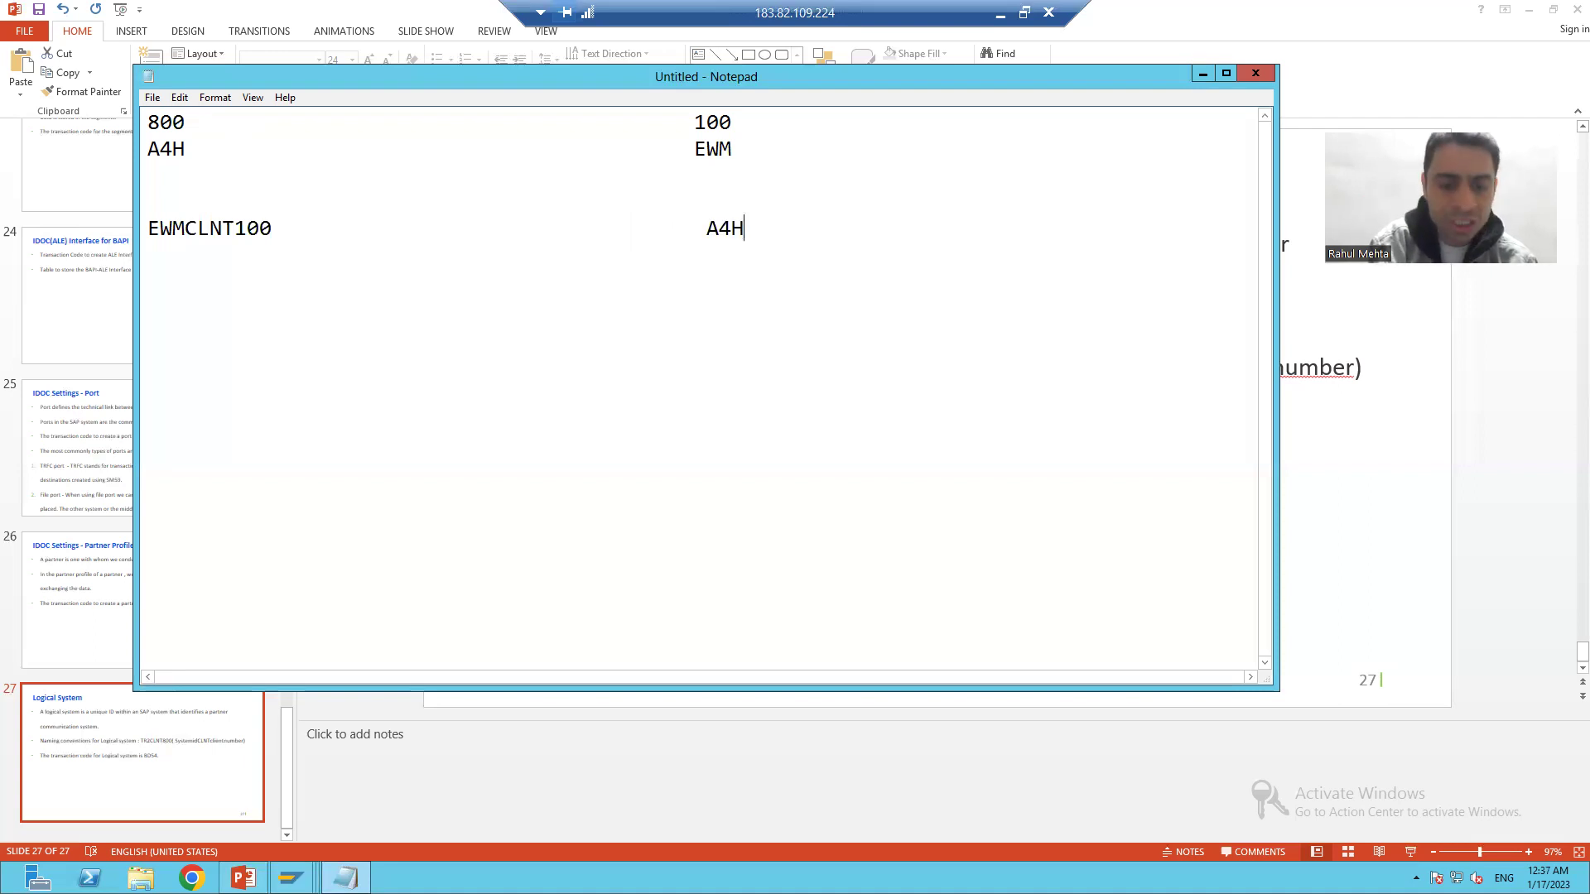
type("C")
key("BackSpace")
type("CL")
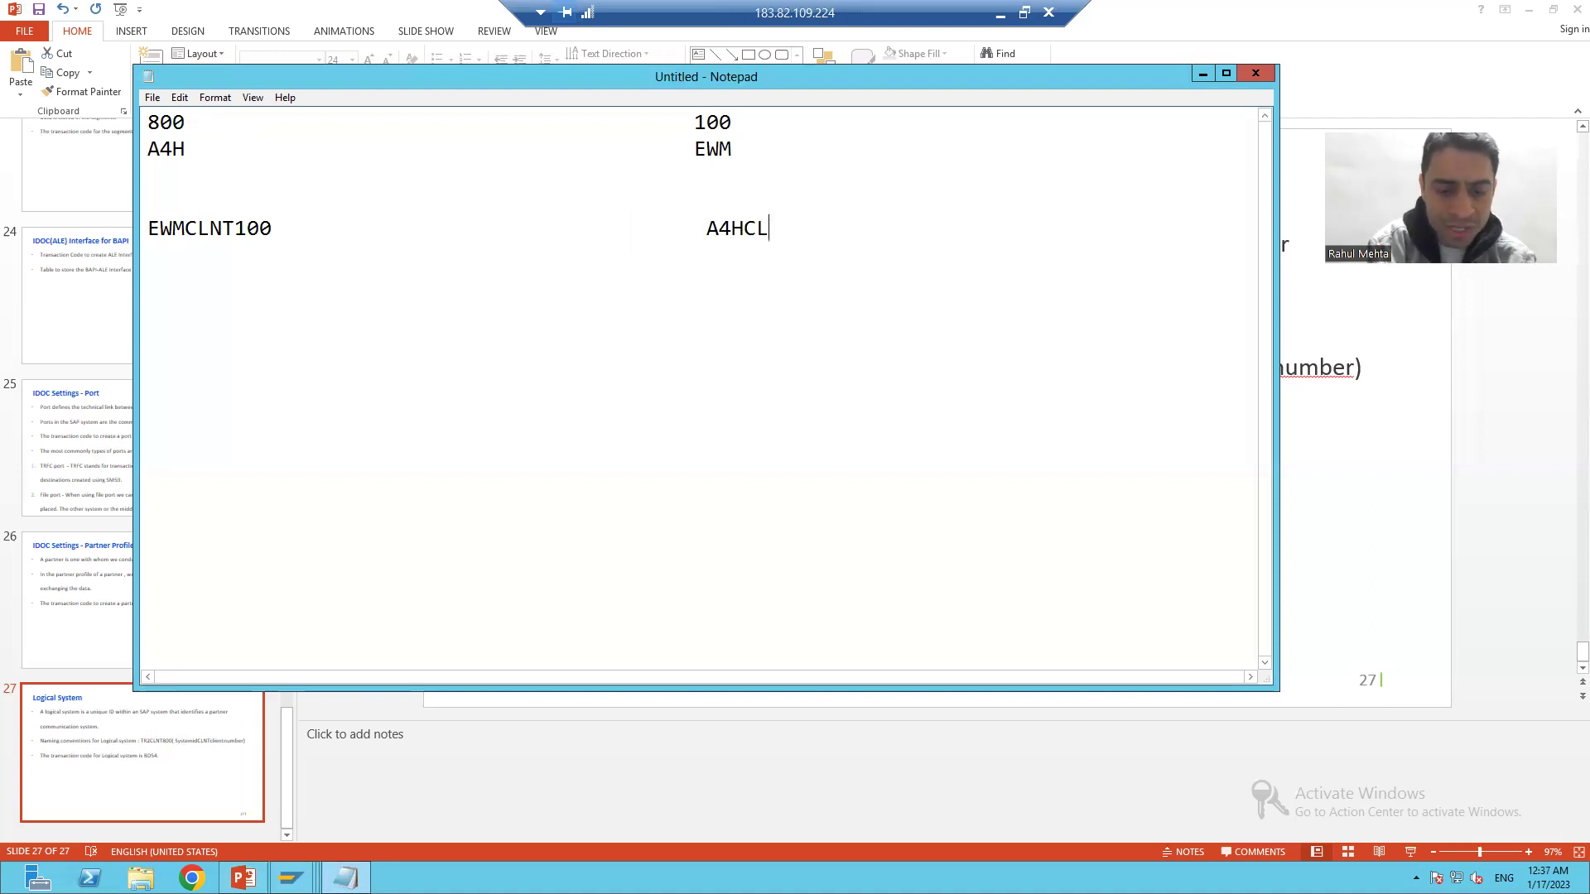
type("NT")
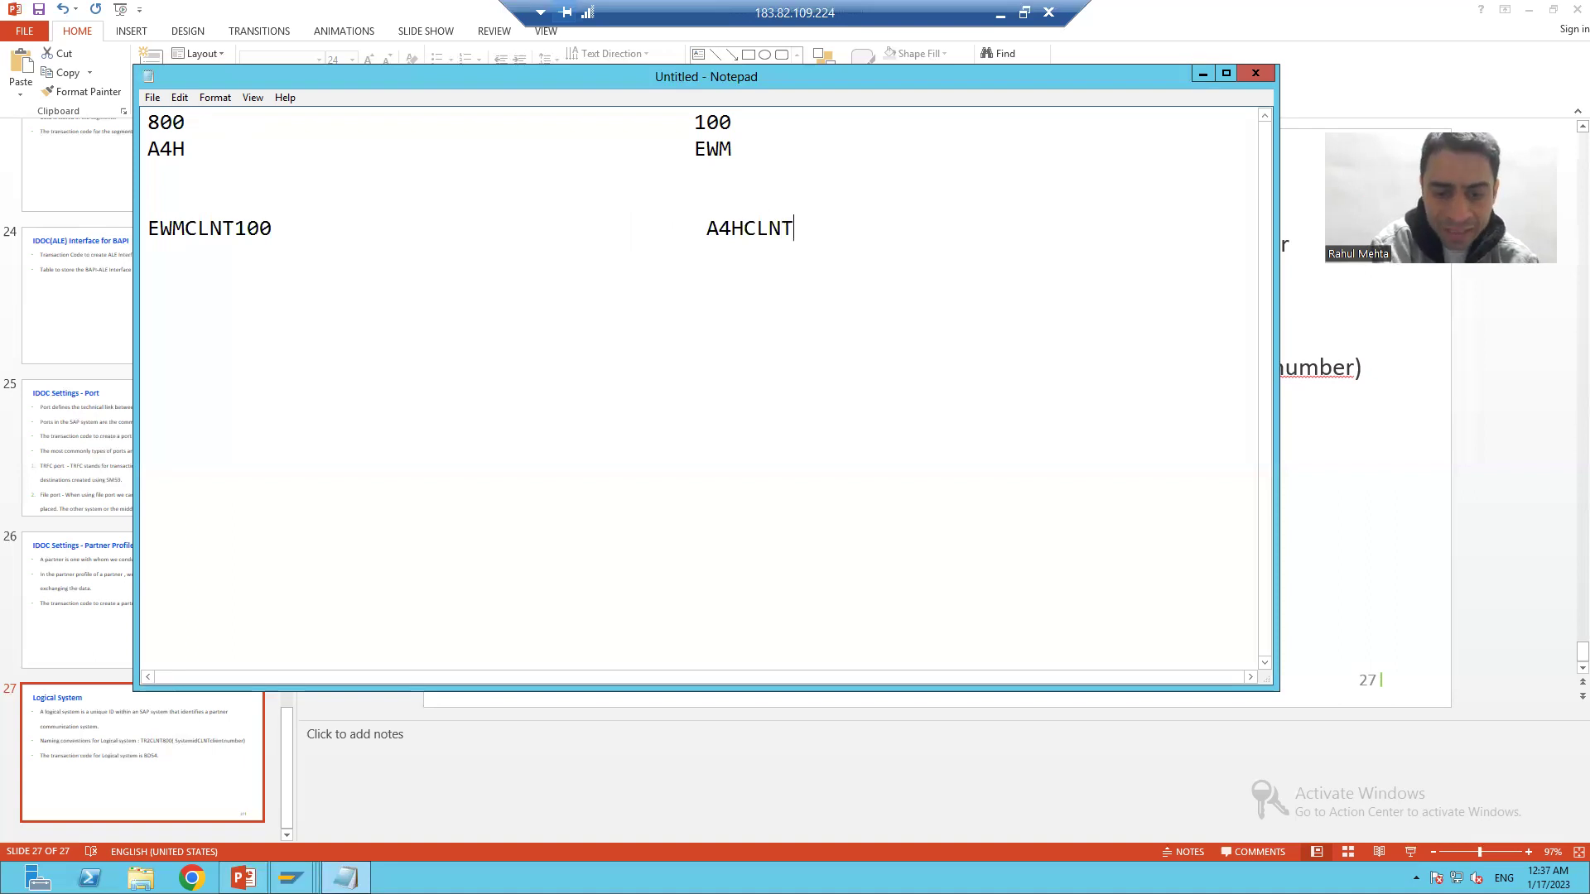
type("800")
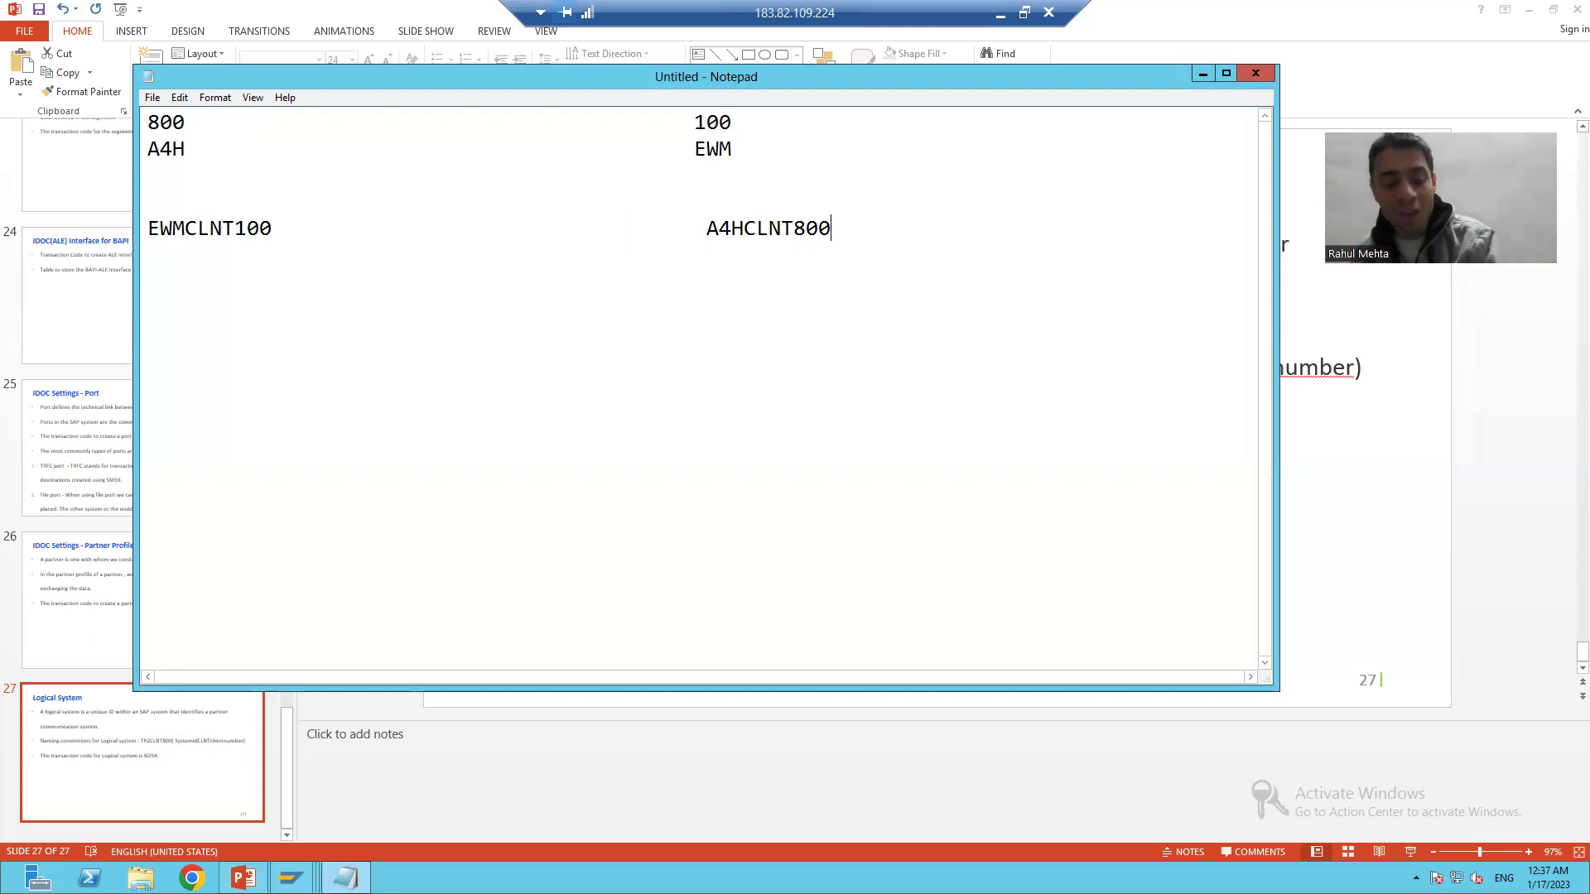
Step: Minimize SAP Logon and the note to return to the Logical System slide
key("alt+Tab")
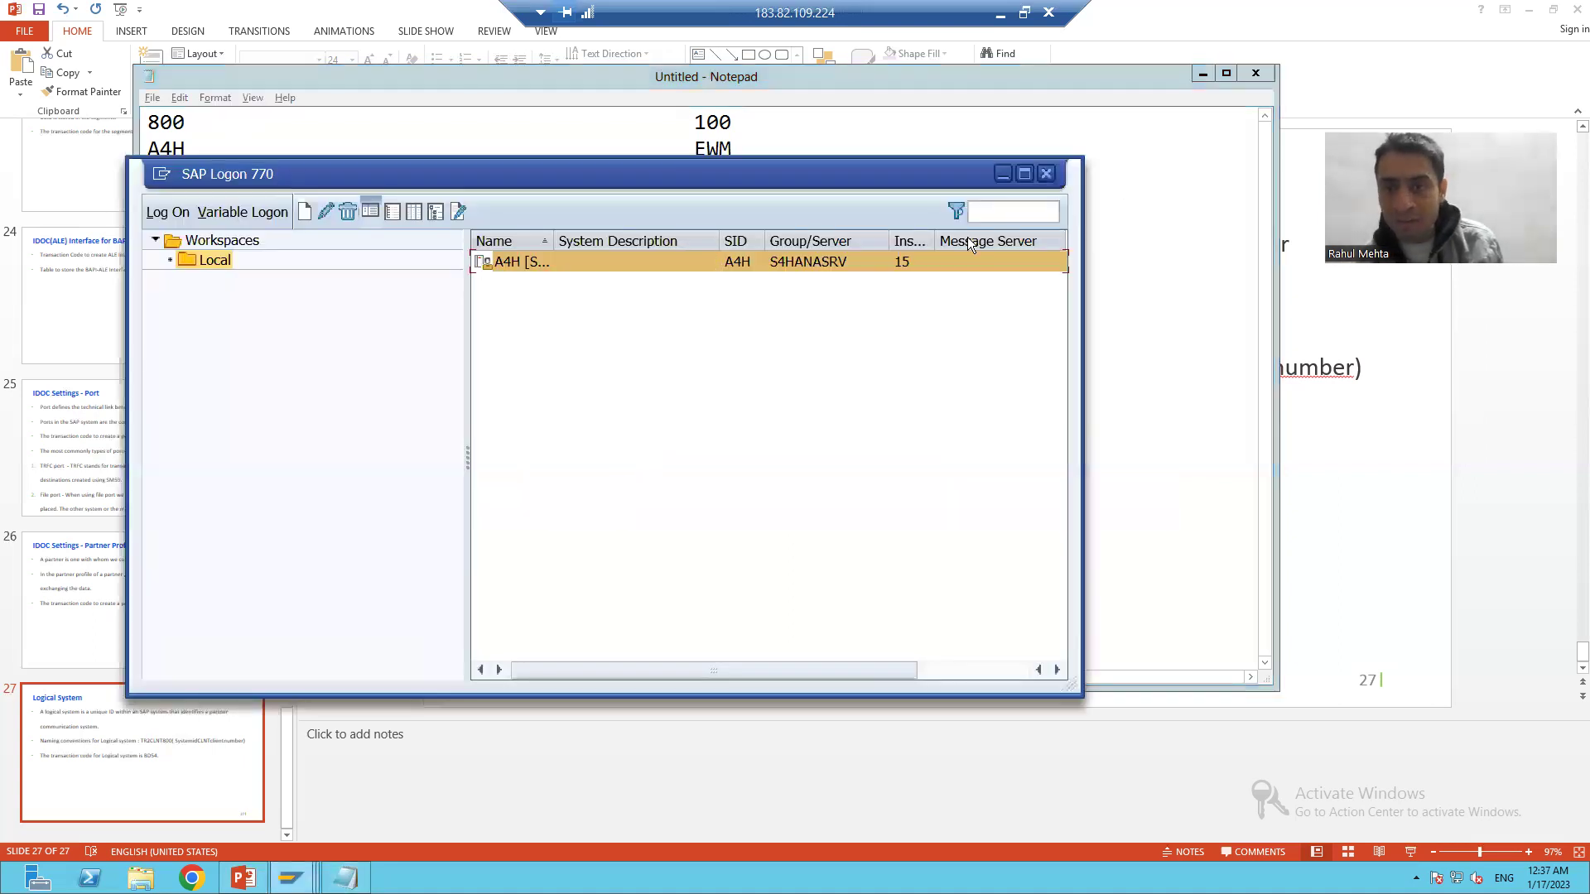
left_click(1001, 174)
left_click(1203, 76)
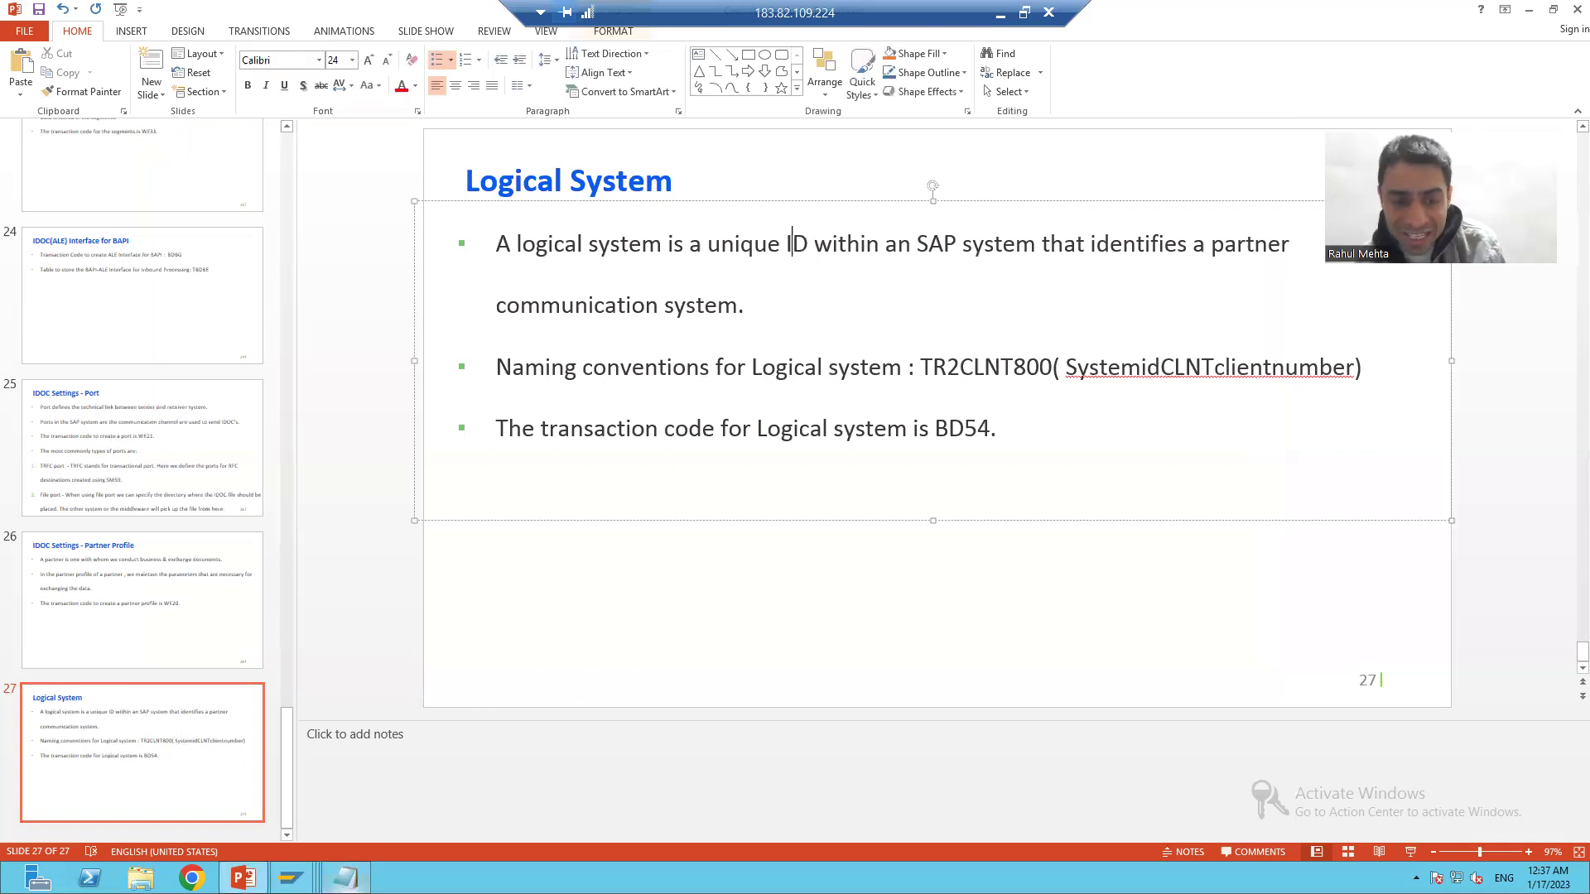
Step: Reopen the note, highlight EWMCLNT100 and A4HCLNT800 in turn, and return to the slide
left_click(345, 877)
left_click_drag(270, 229, 147, 228)
left_click_drag(706, 231, 843, 235)
key("alt+Tab")
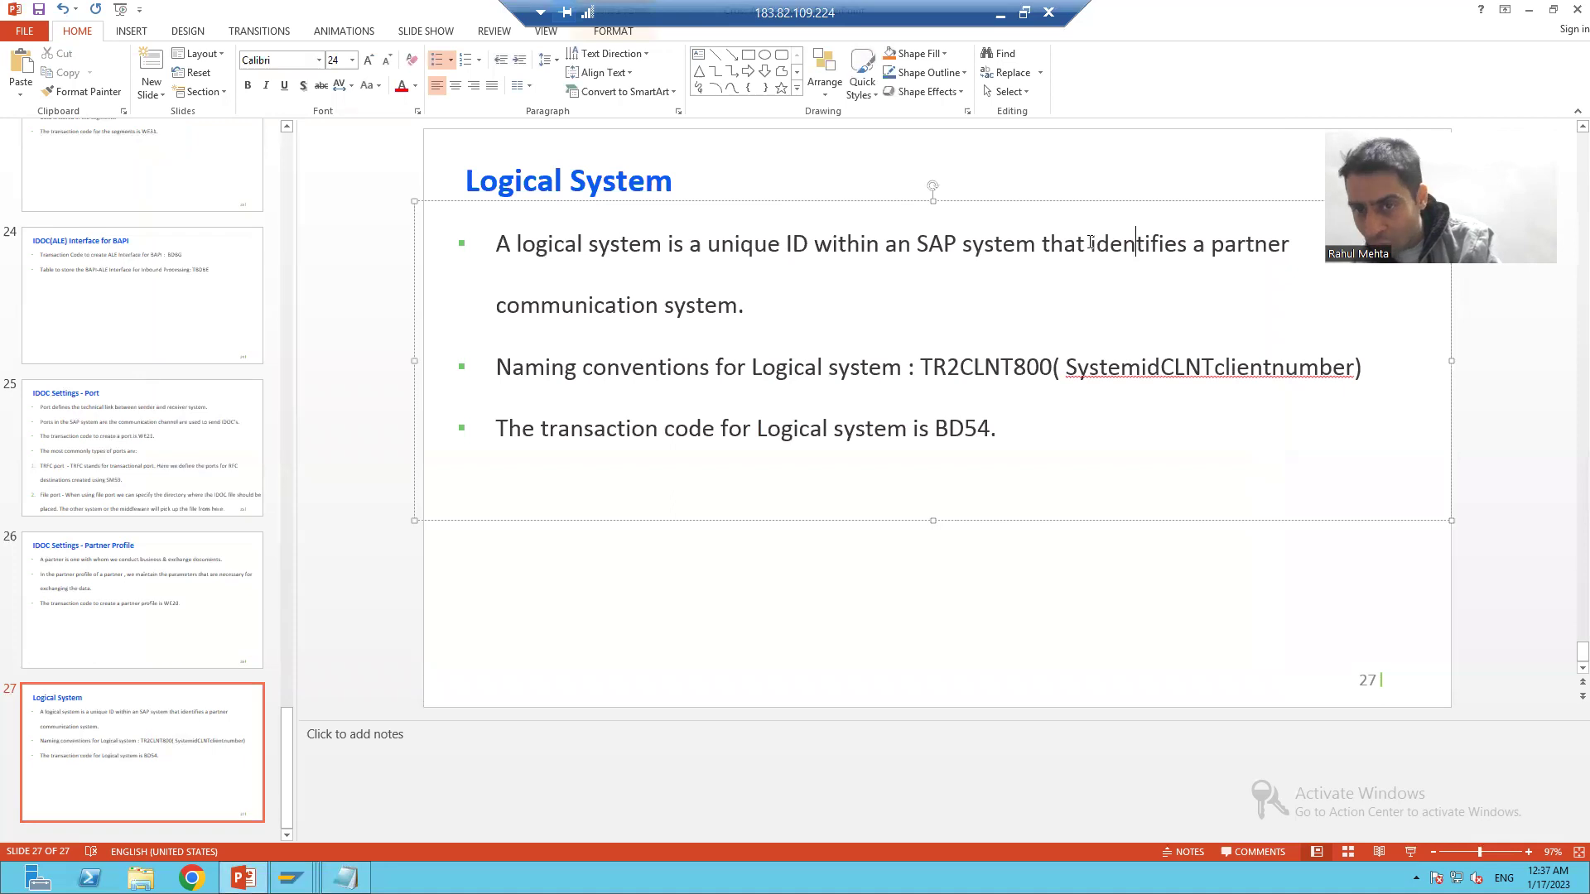
Step: Examine the slide's definition of a logical system and the SystemidCLNTclientnumber naming convention, highlighting the key parts
left_click_drag(1090, 245, 1111, 295)
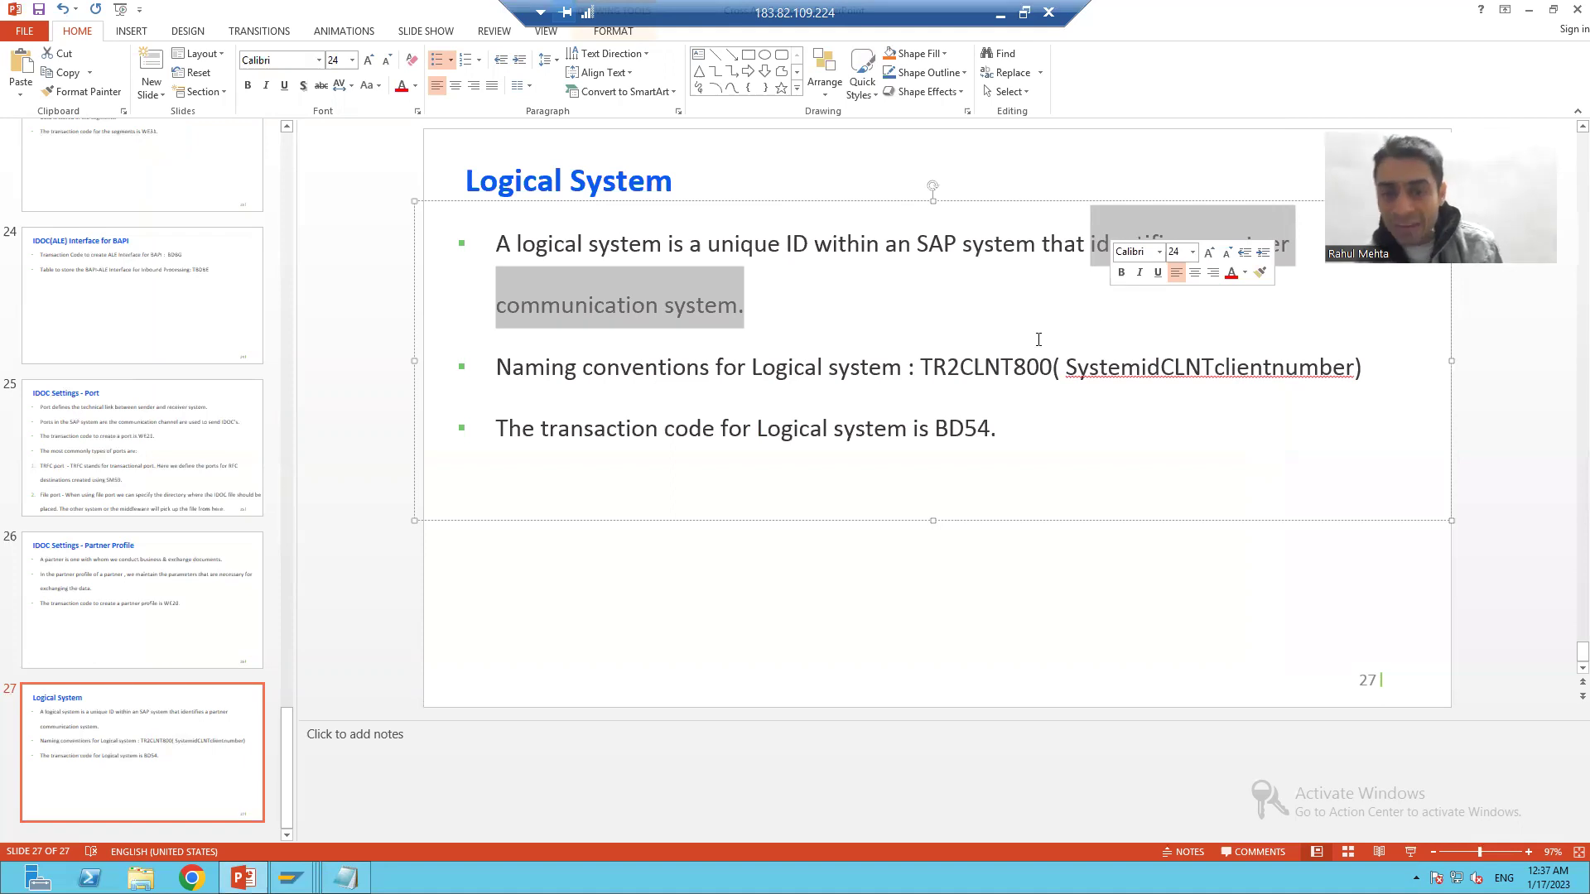
left_click(883, 370)
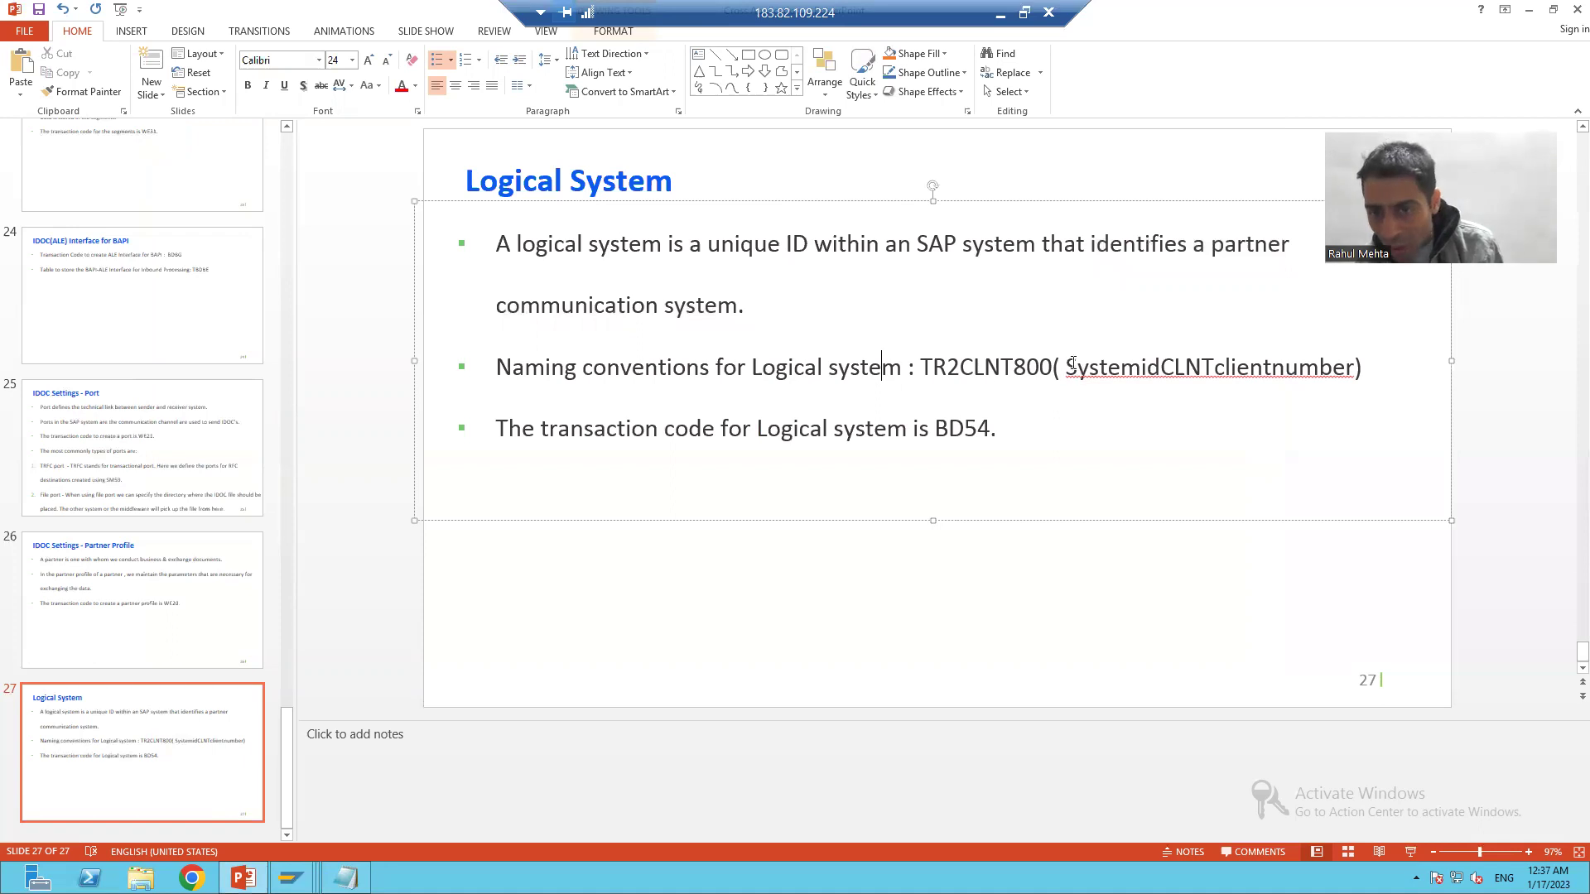
left_click_drag(1066, 369, 1165, 374)
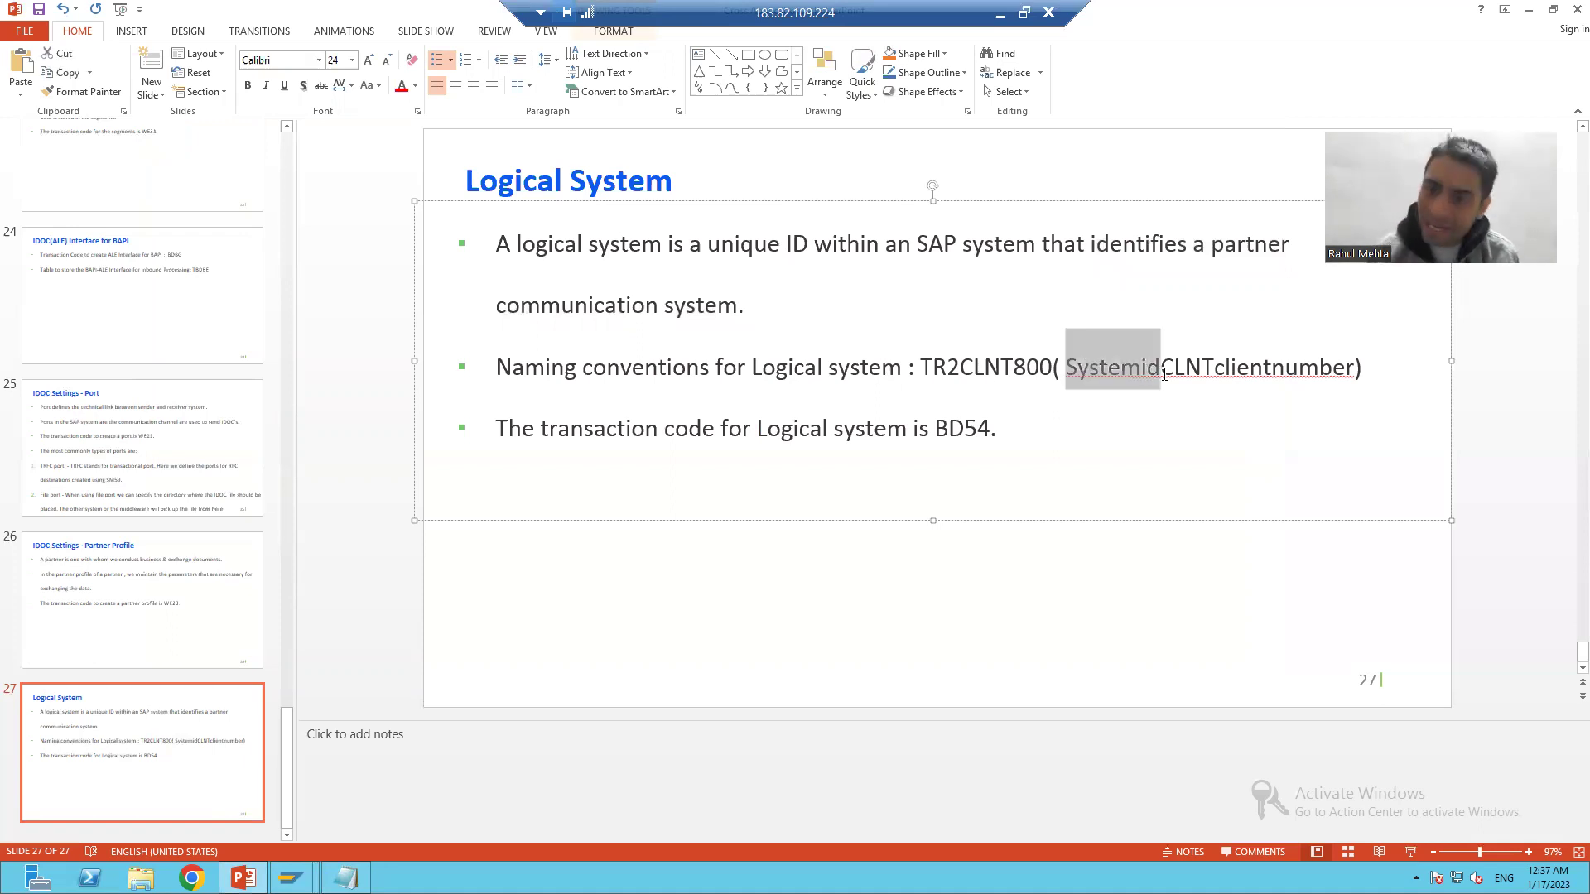
left_click(1165, 375)
left_click(1297, 373)
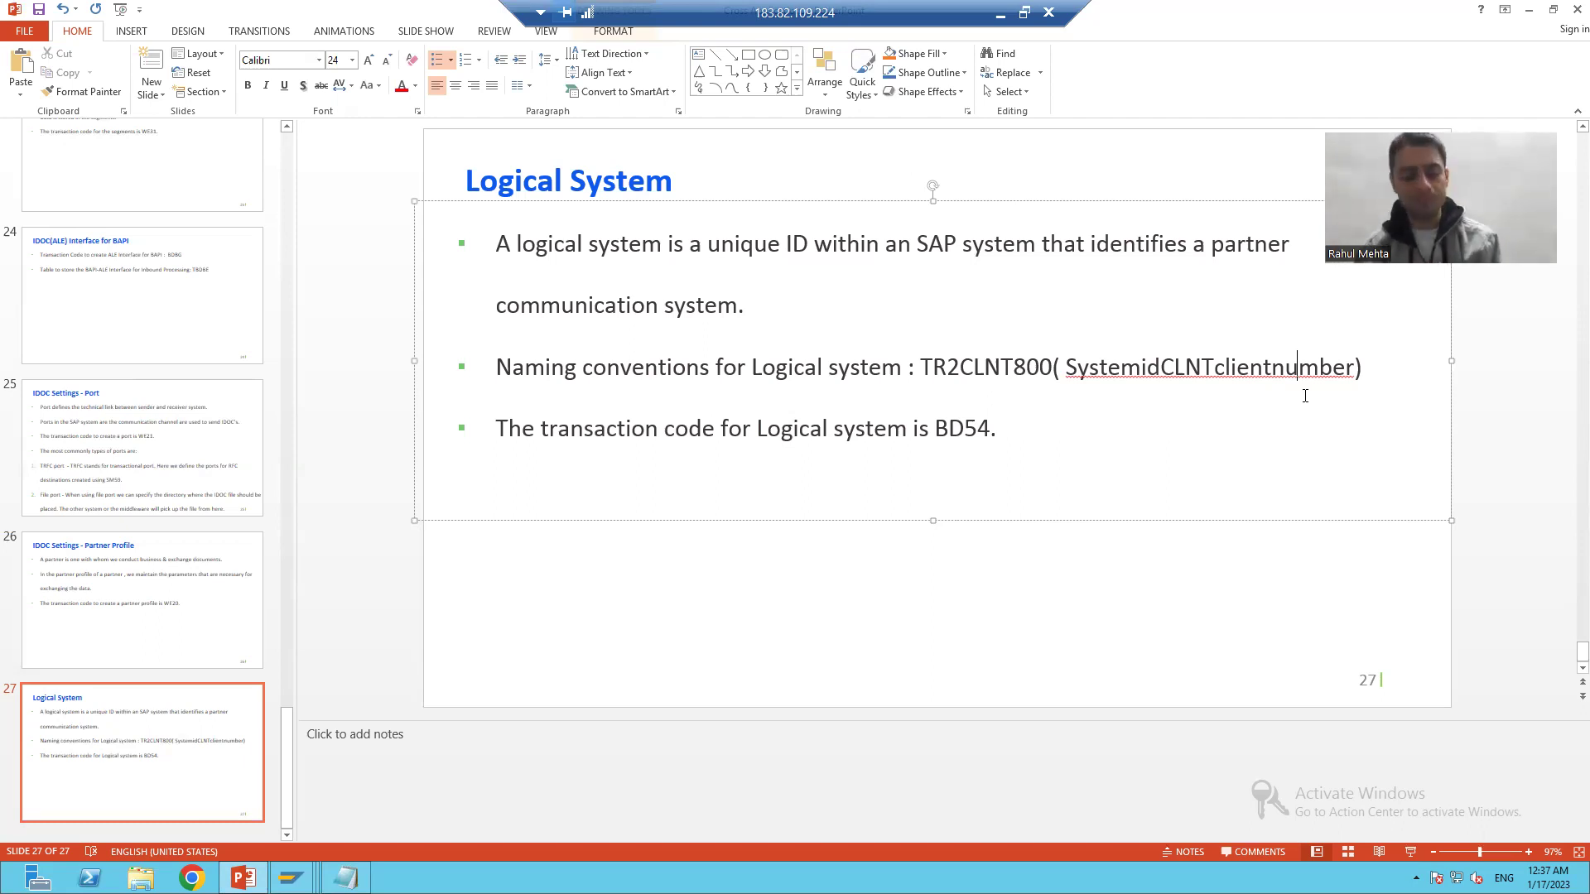
Step: Switch to the SAP Partner profiles window and start a new partner profile with the partner number TEST
key("alt+Tab")
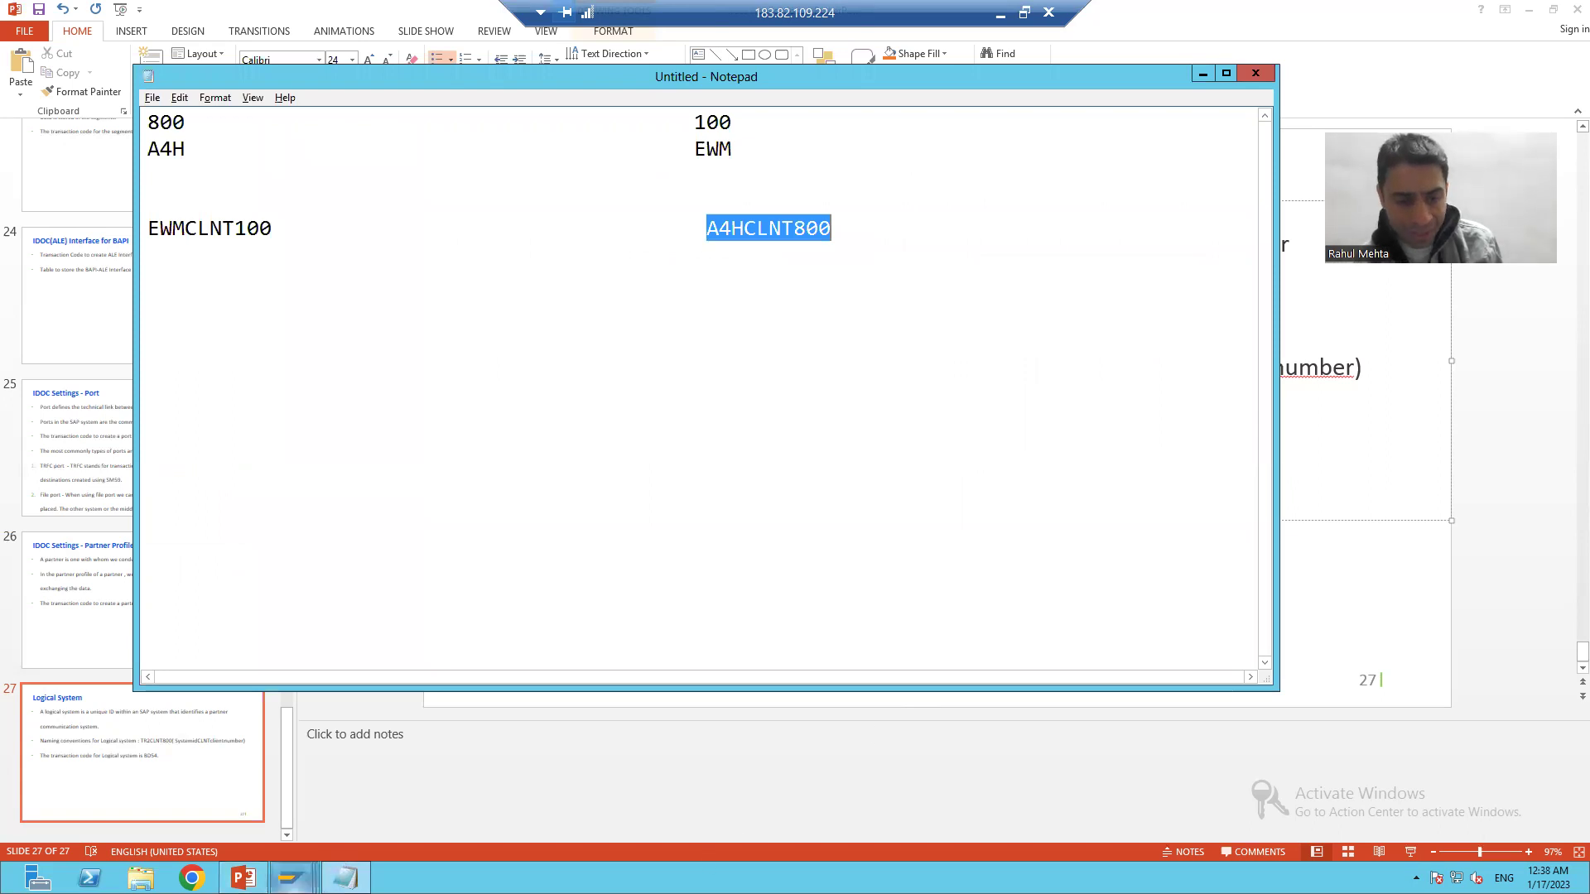
left_click(292, 877)
mouse_move(306, 817)
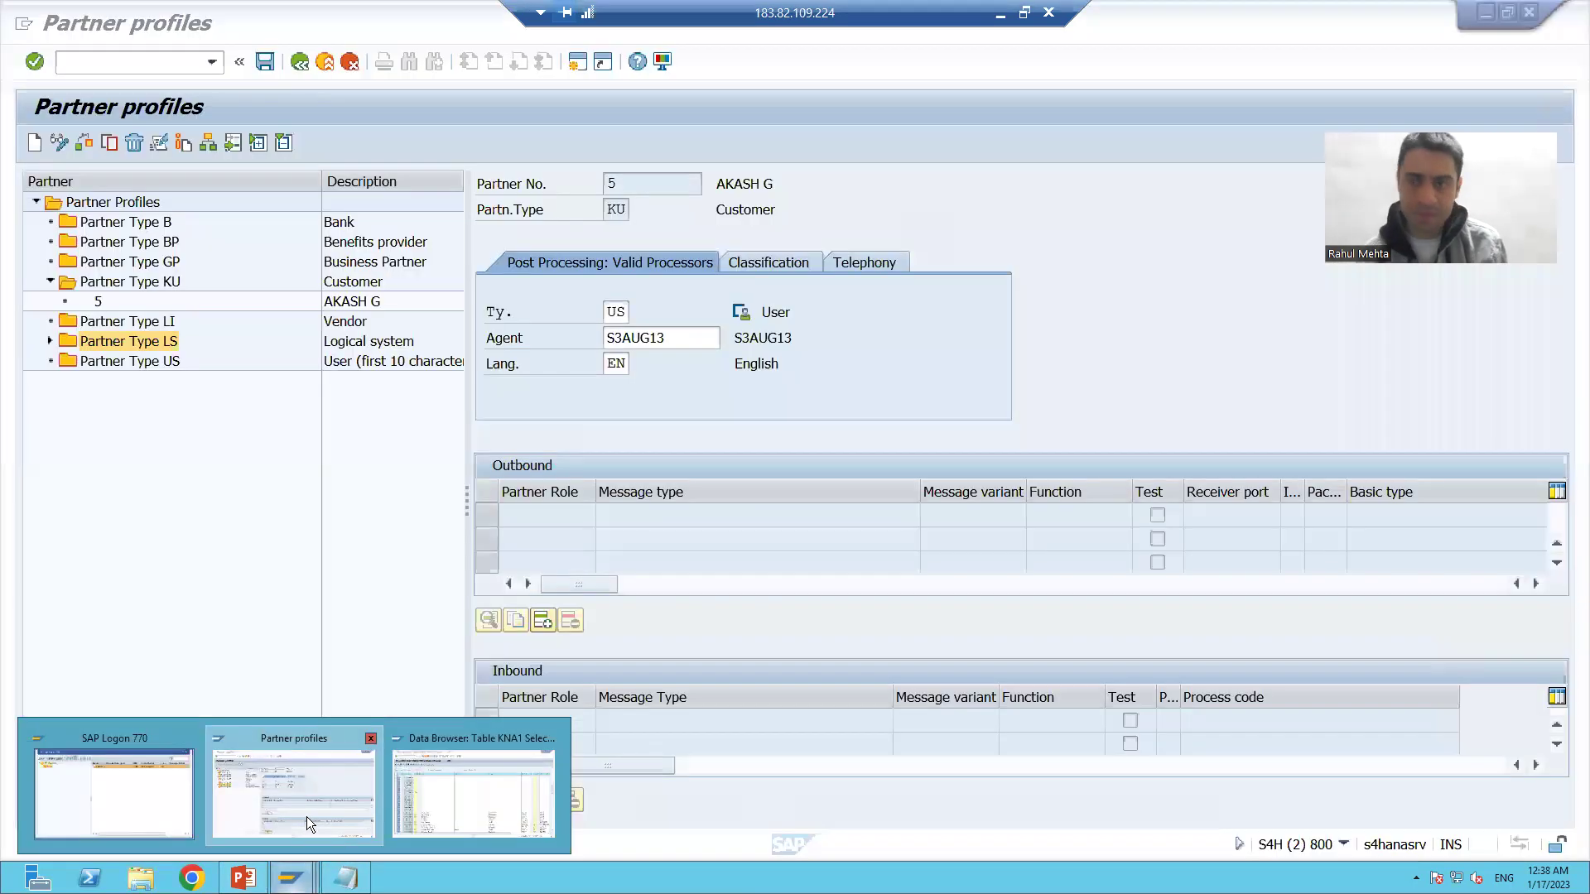
left_click(247, 771)
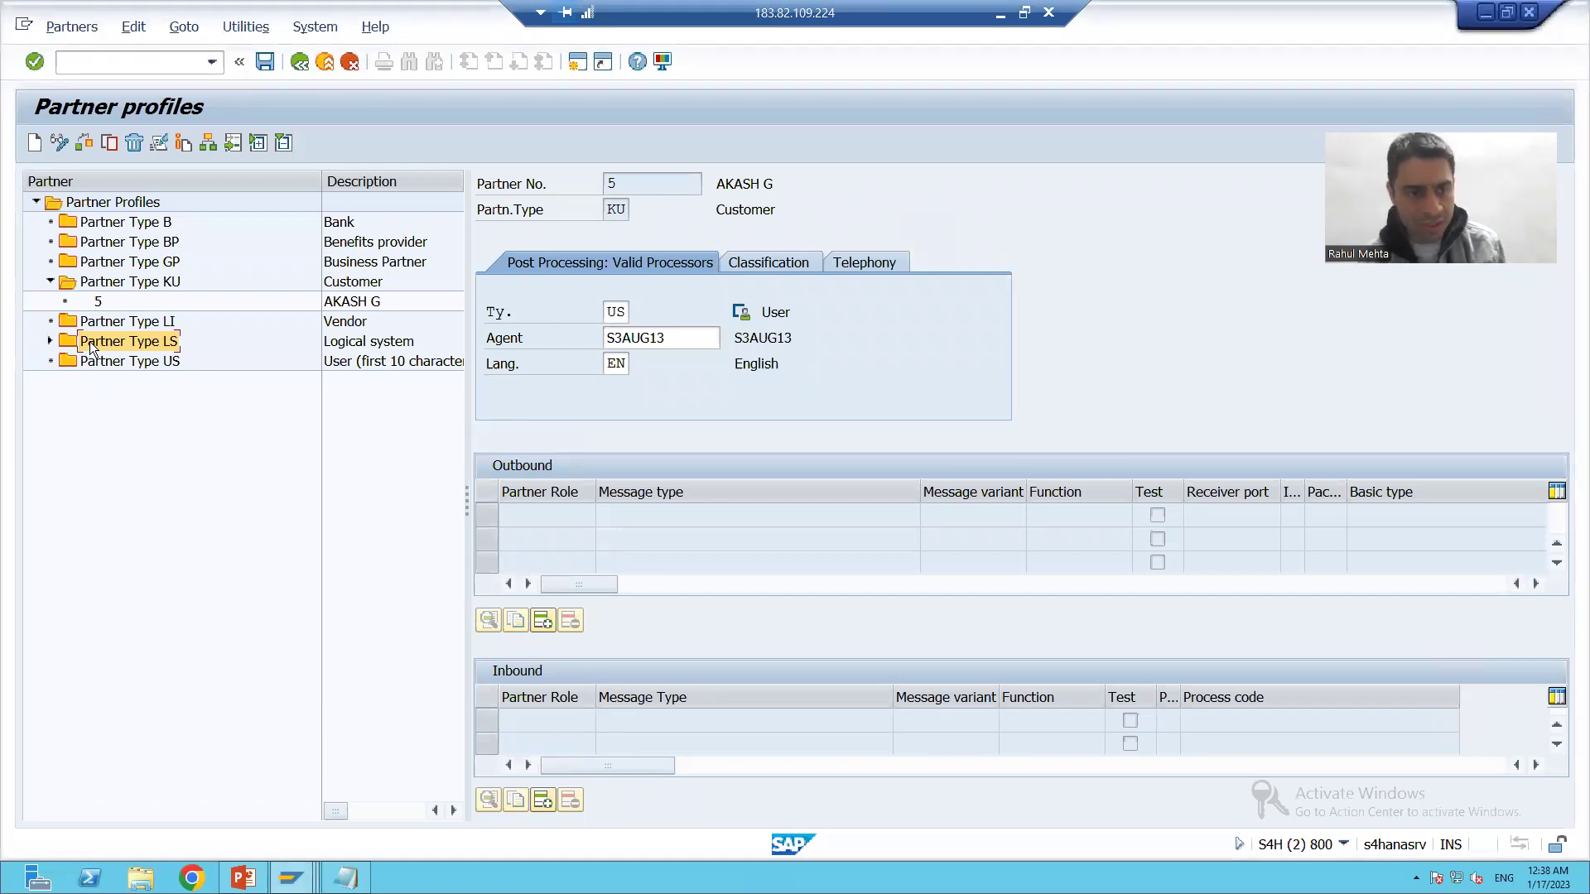
left_click(36, 149)
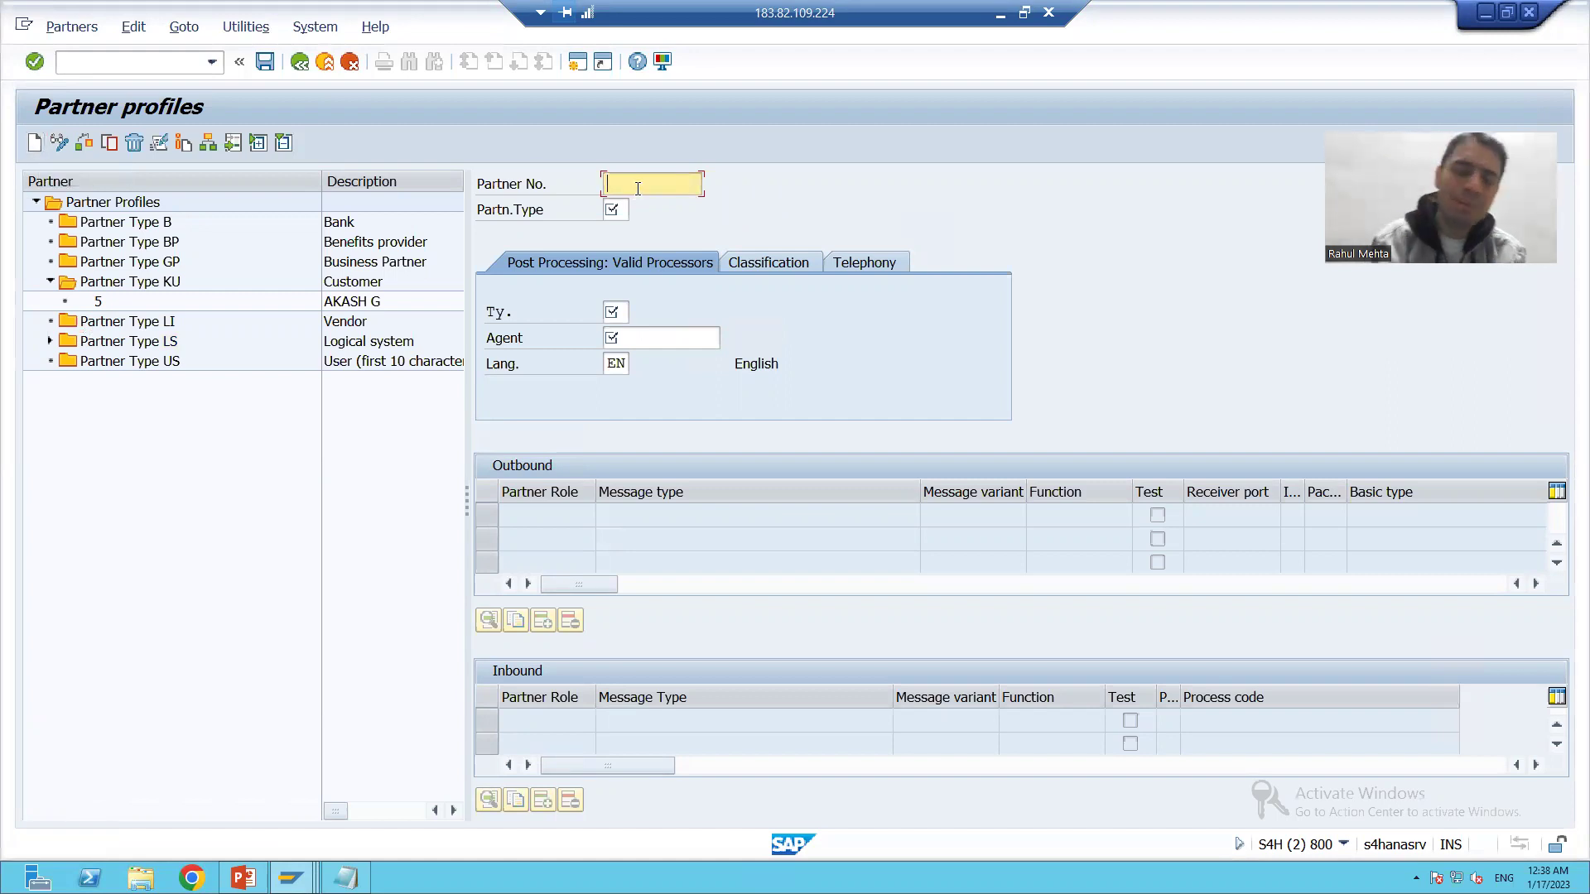
type("TEST")
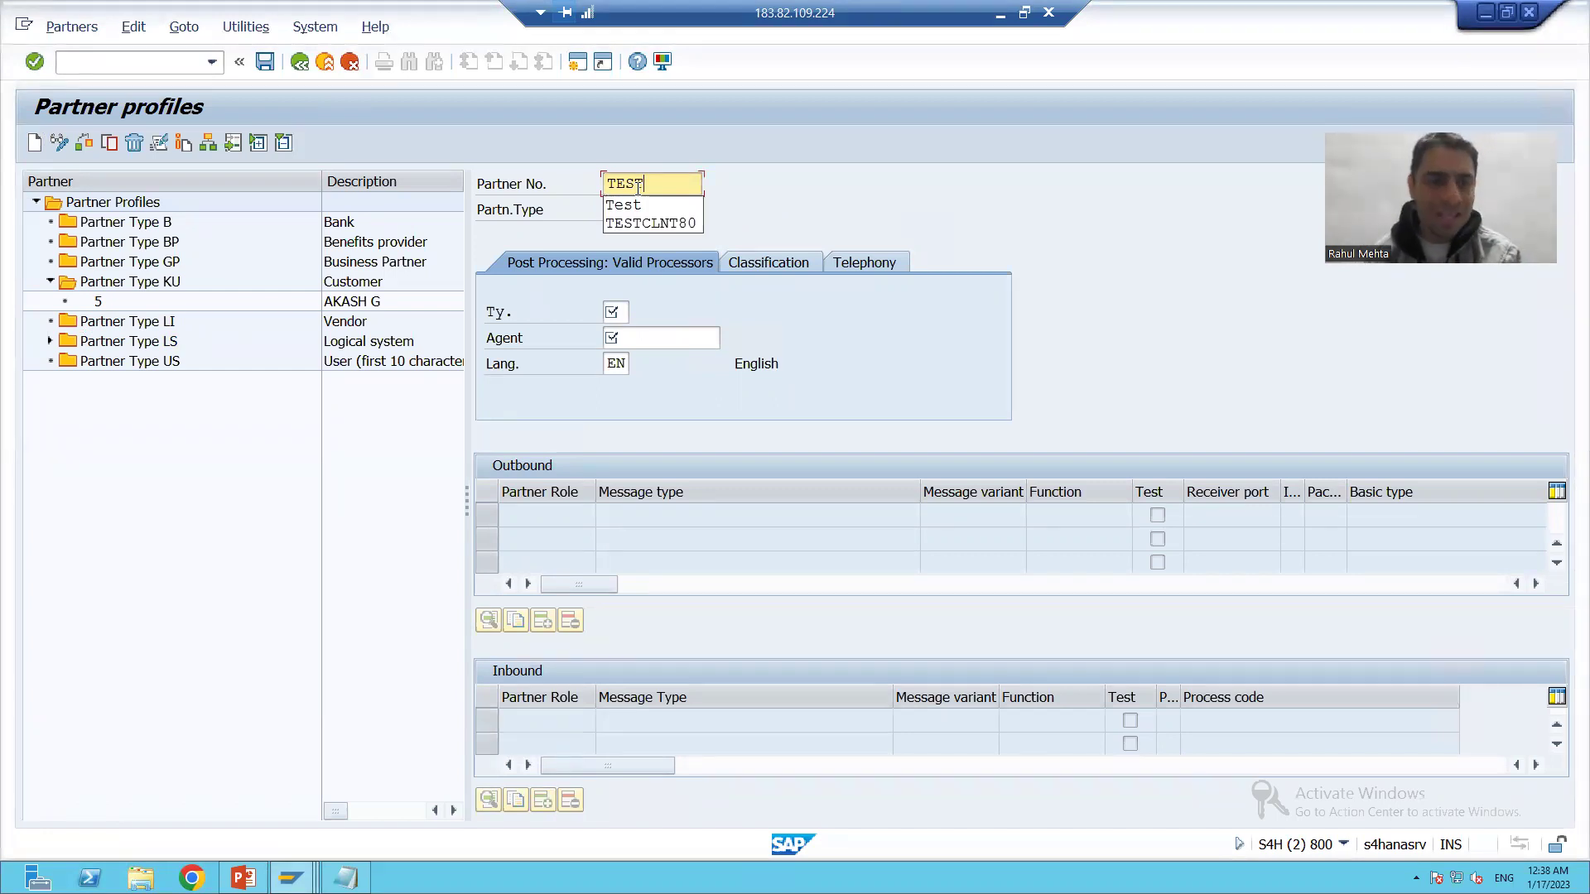
Step: Compare the customer (KU) and logical system (LS) partner types with the partner number field
left_click(155, 280)
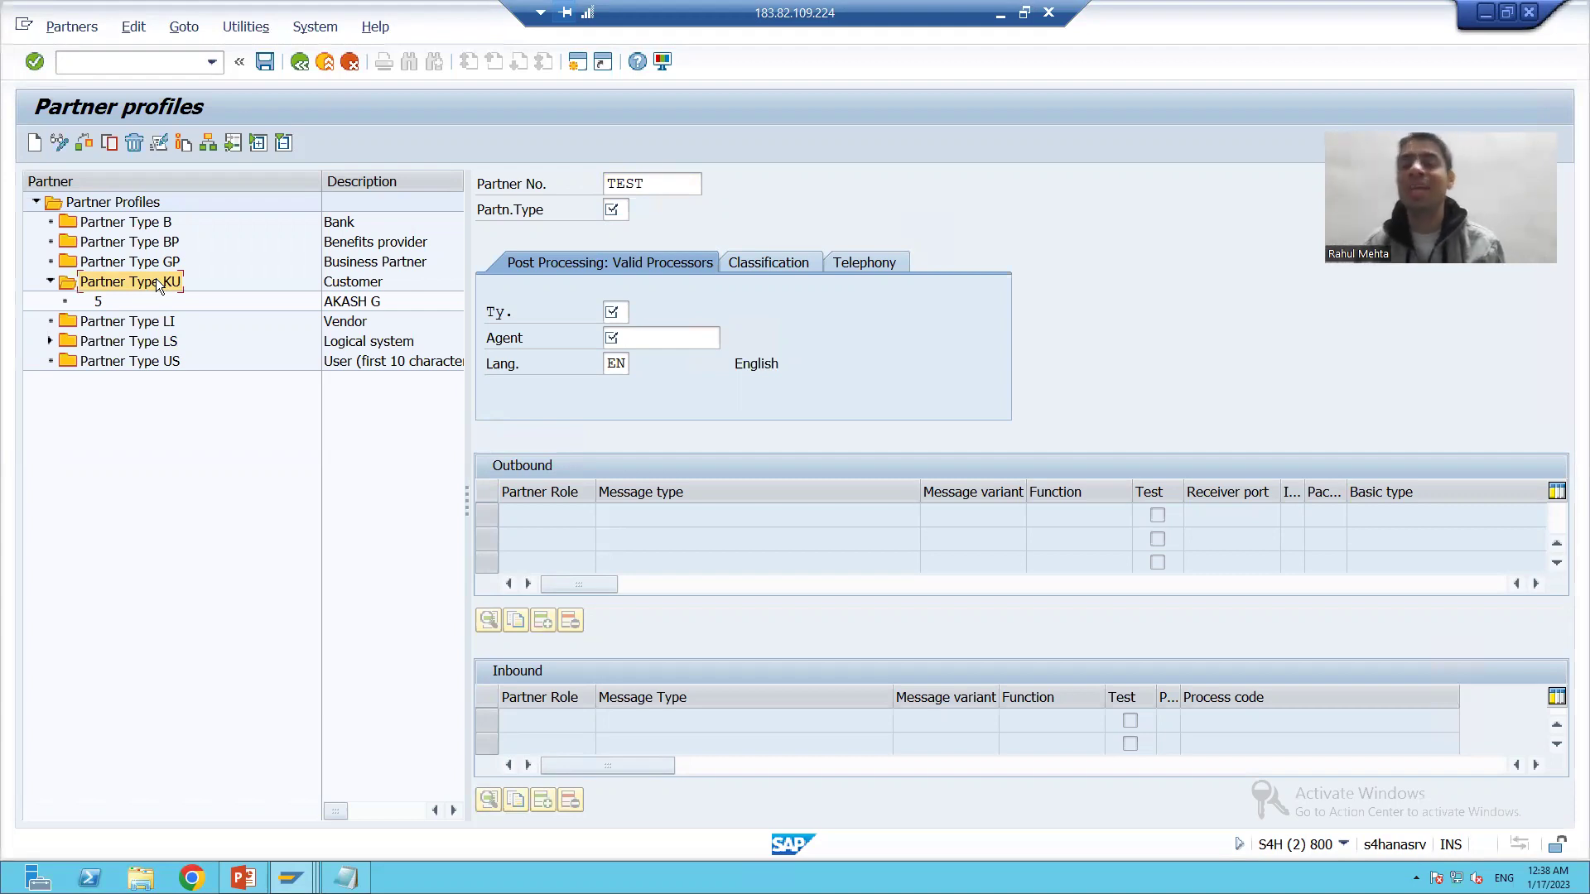
left_click(633, 187)
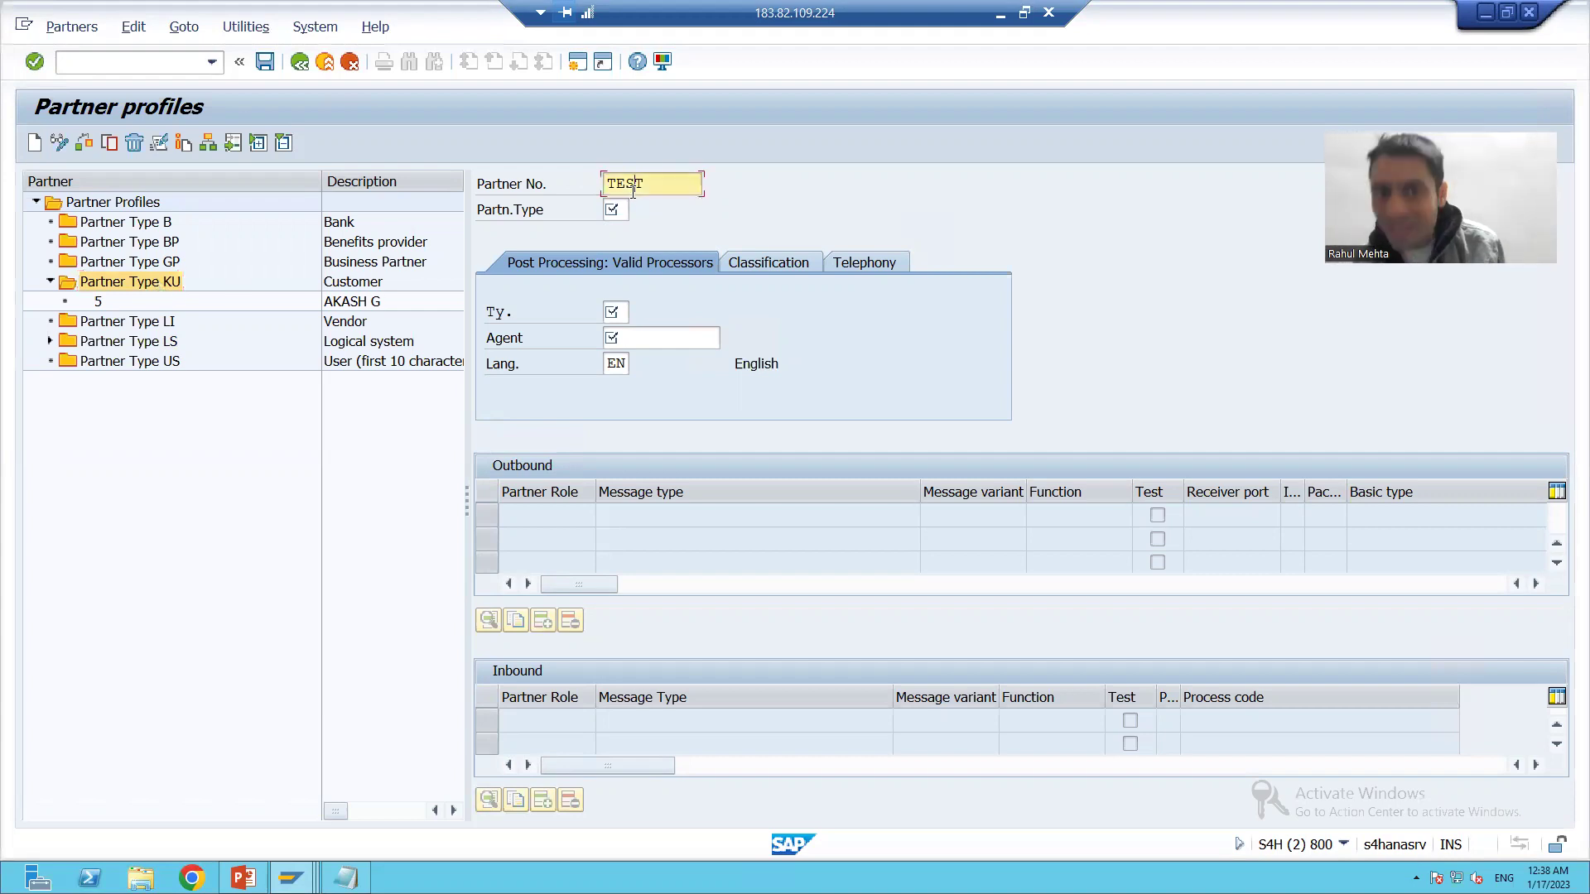
left_click(85, 340)
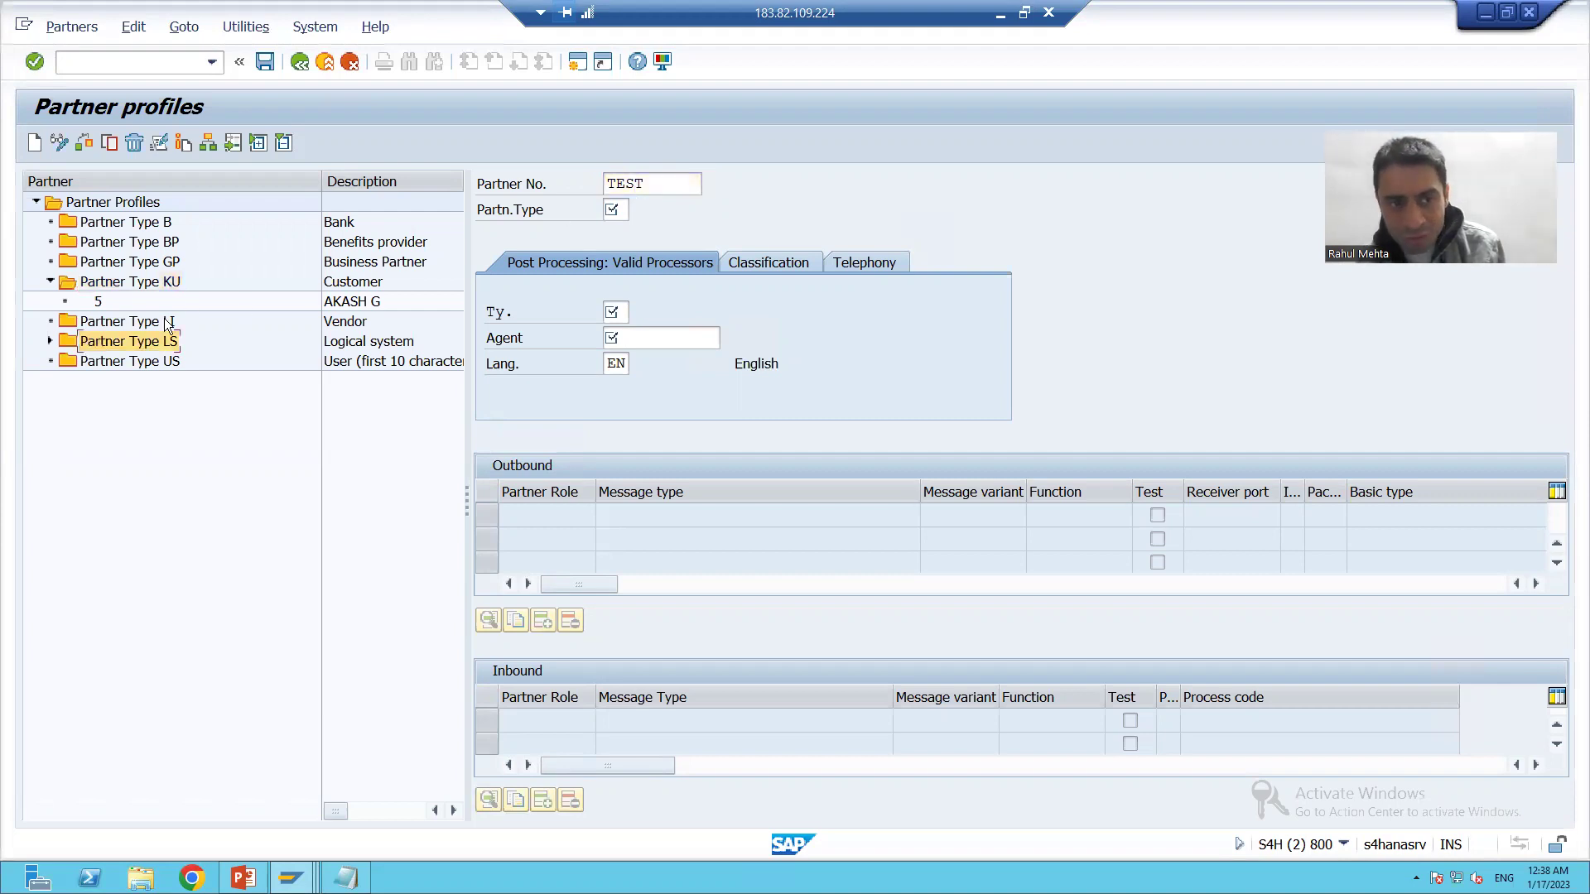
left_click(650, 188)
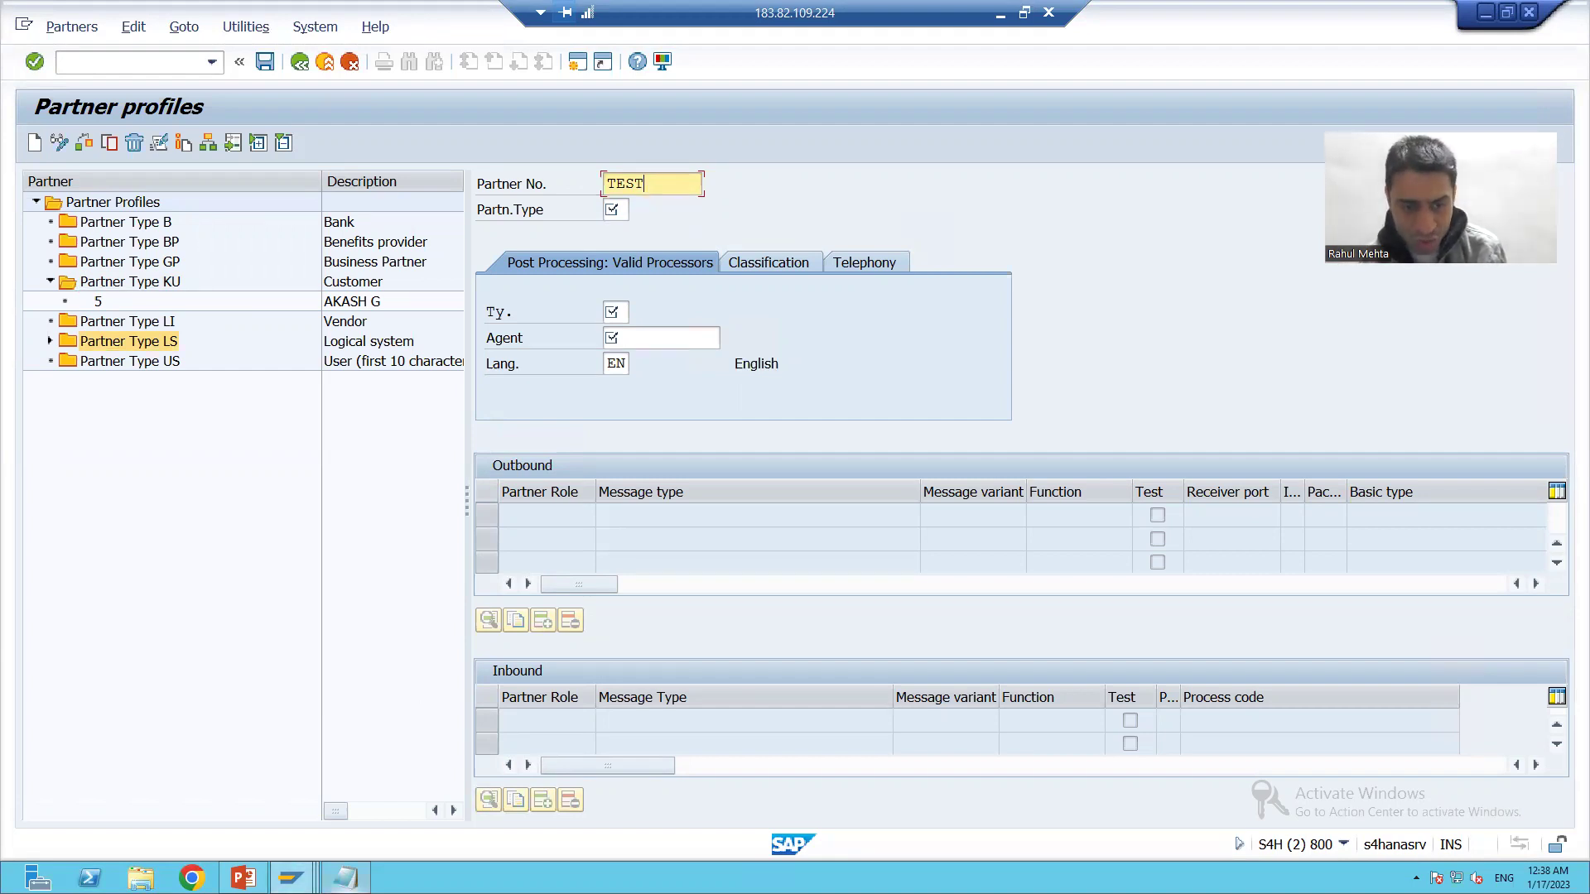
Step: Check the logical system transaction code on the PowerPoint slide and return to the SAP Partner profiles window
left_click(243, 877)
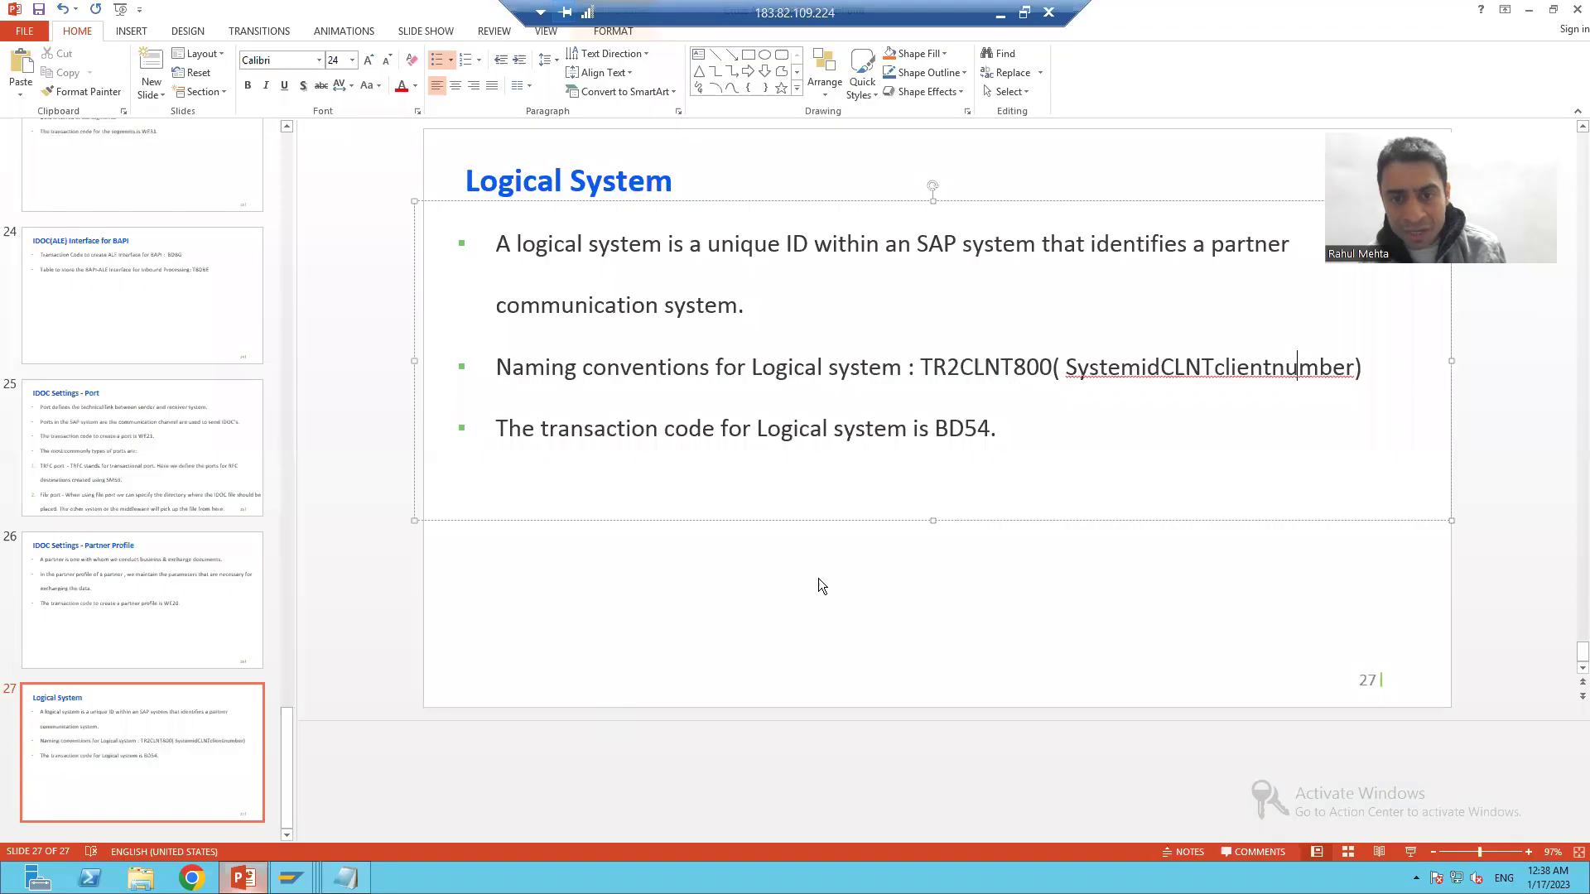
left_click(949, 429)
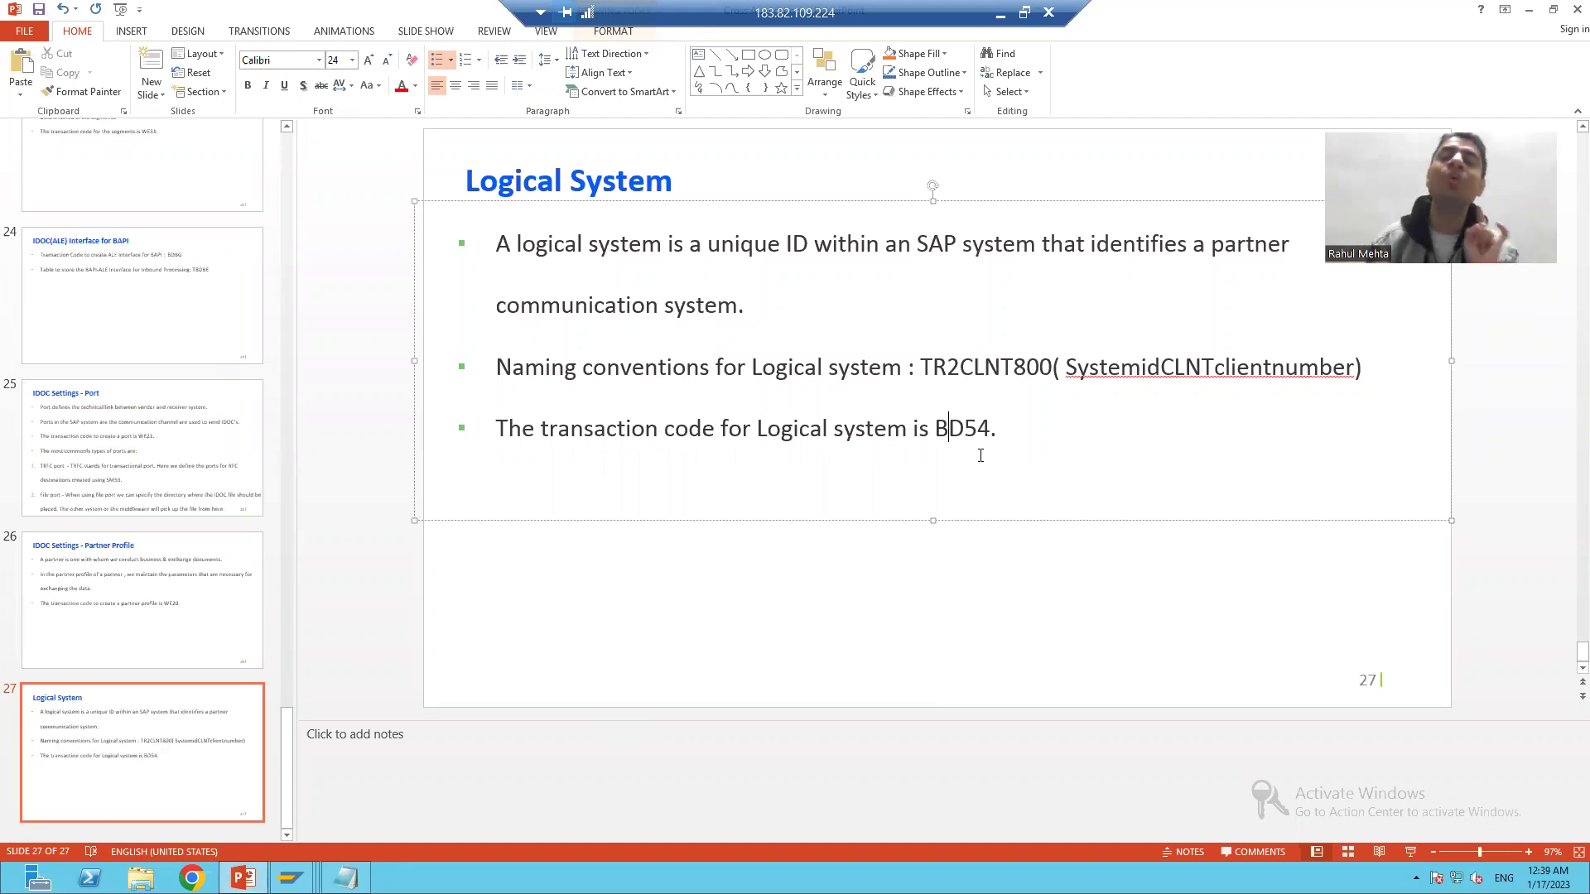
key("alt+Tab")
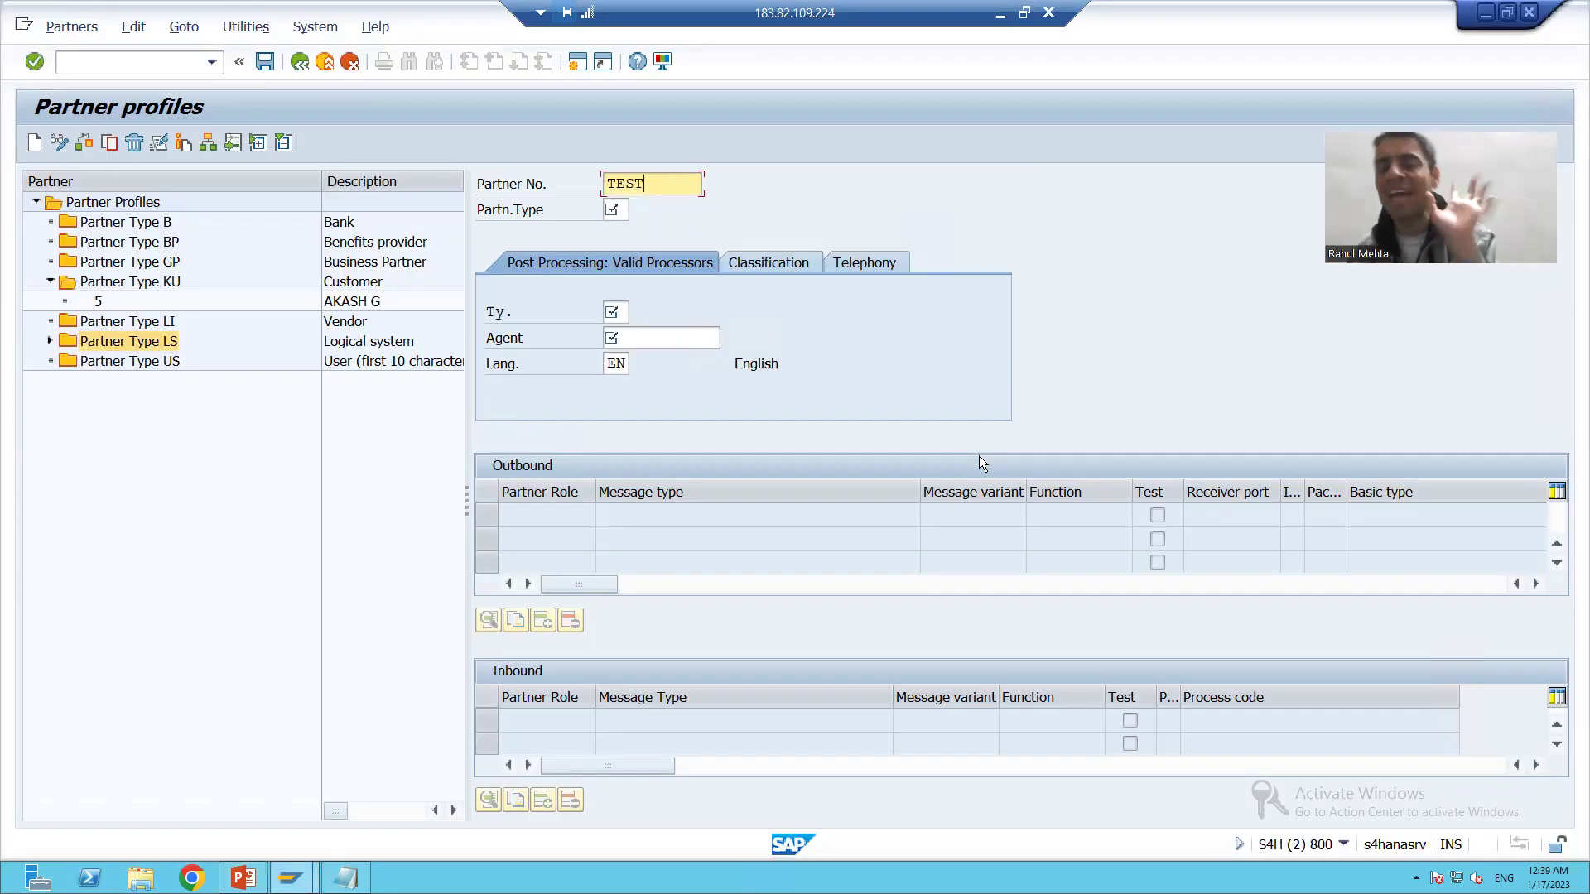
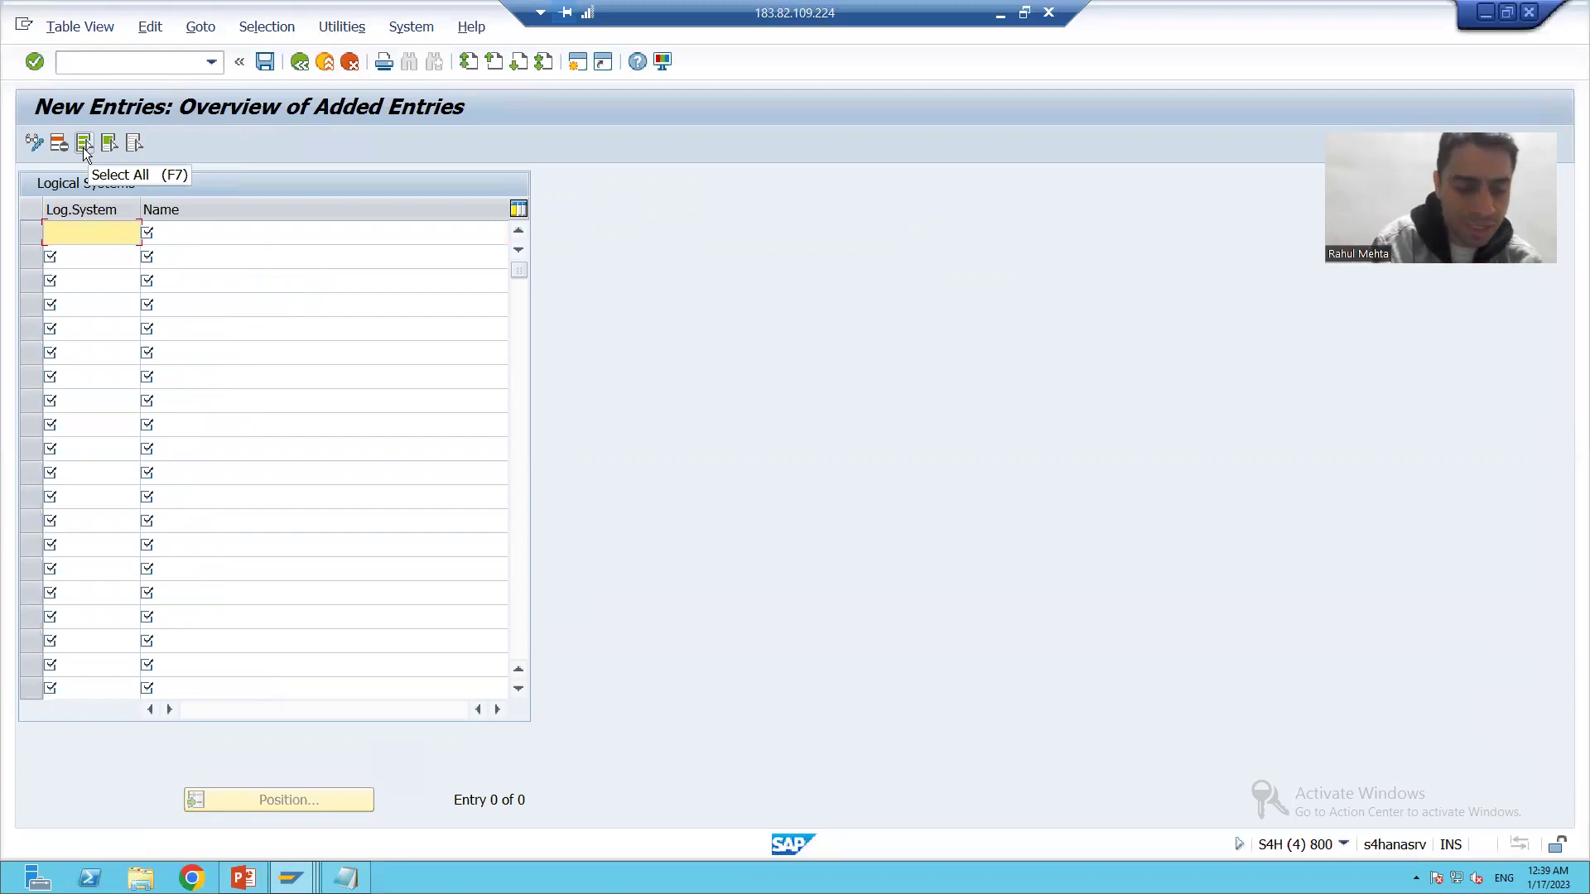
Step: Enter S4HCLNT100 as the logical system in the first row of the new entries table
type("S4")
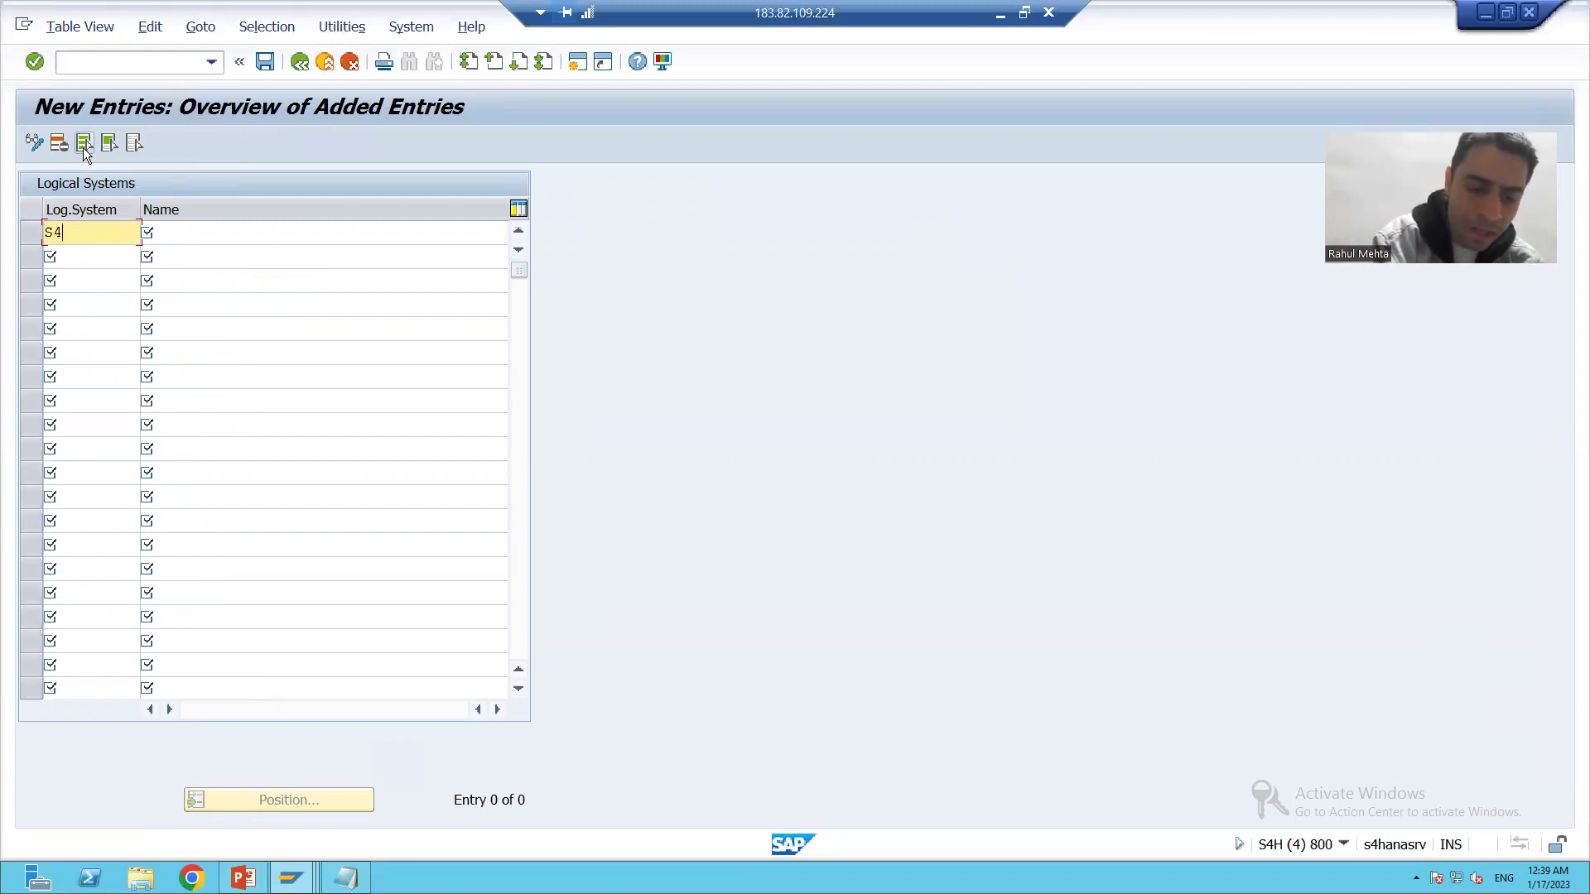
type("H")
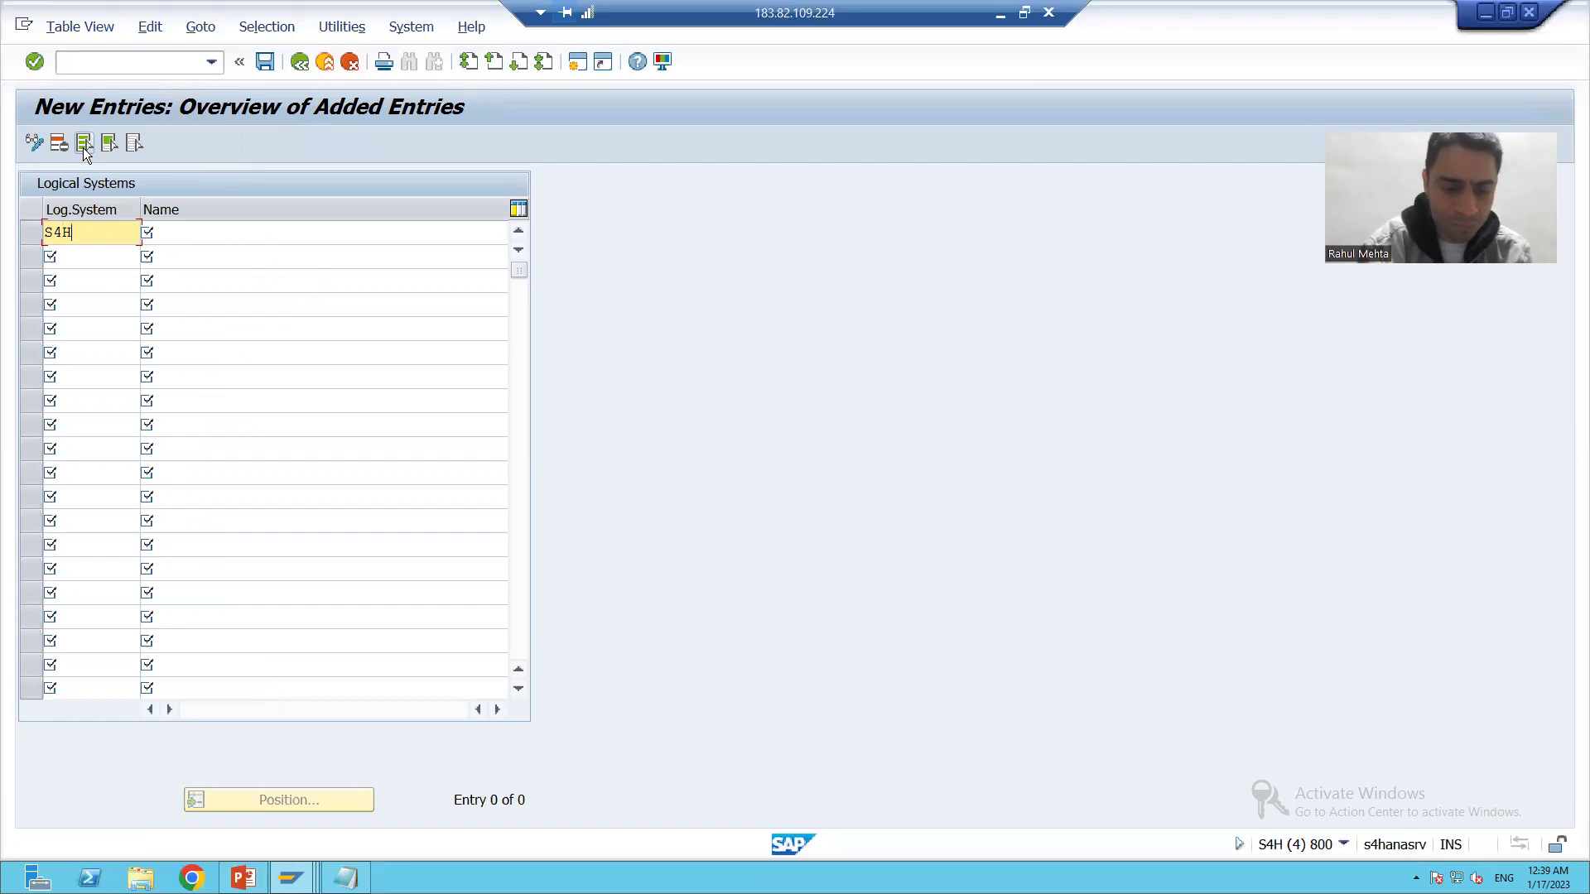
type("CL")
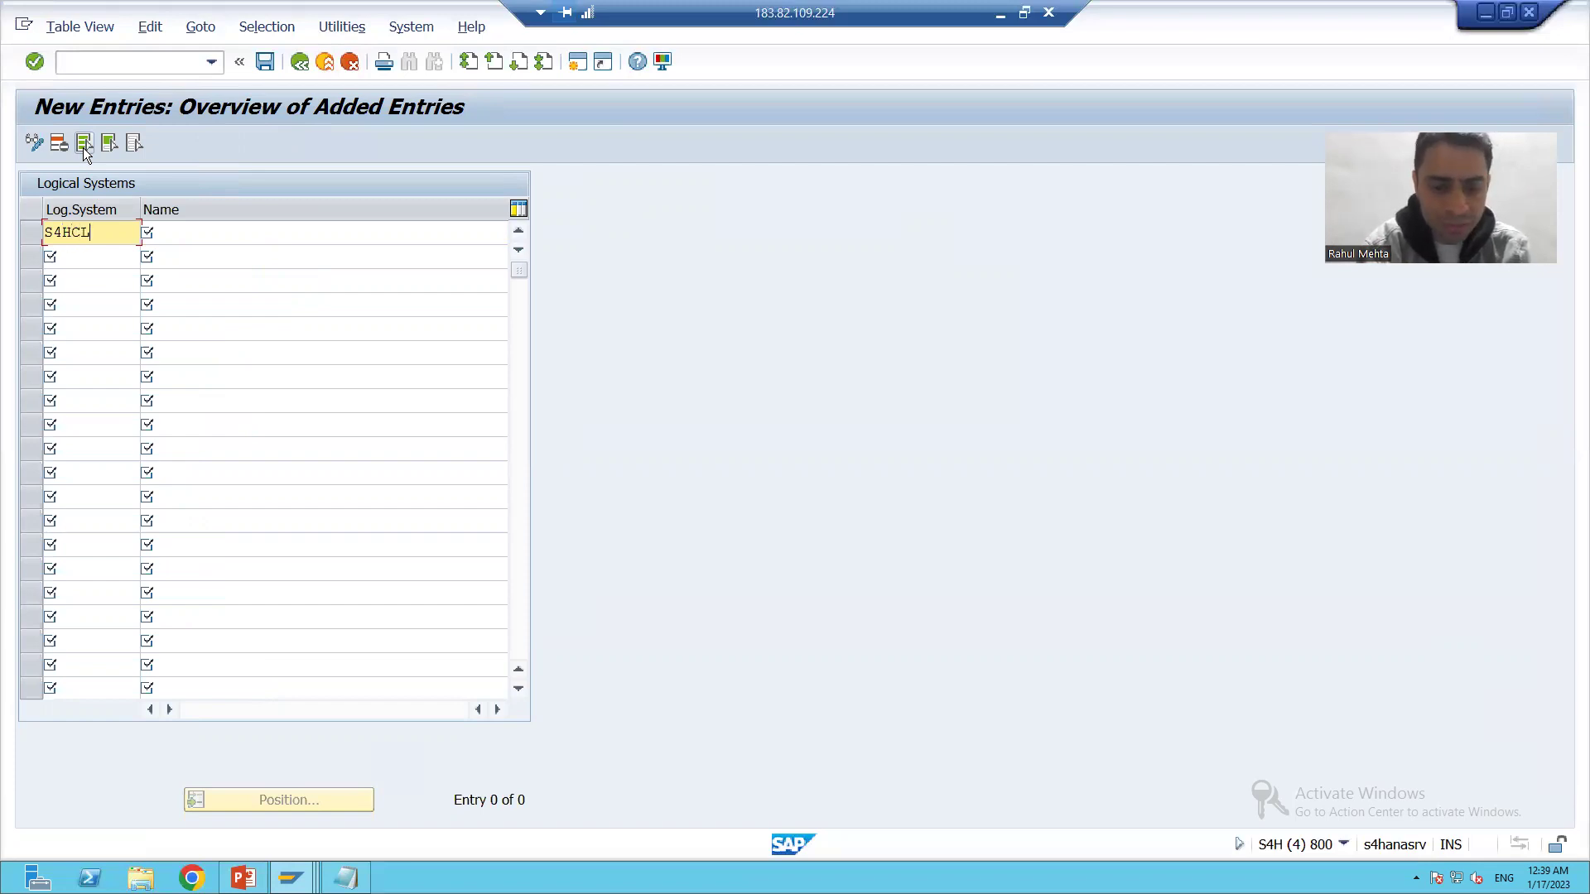
type("NT")
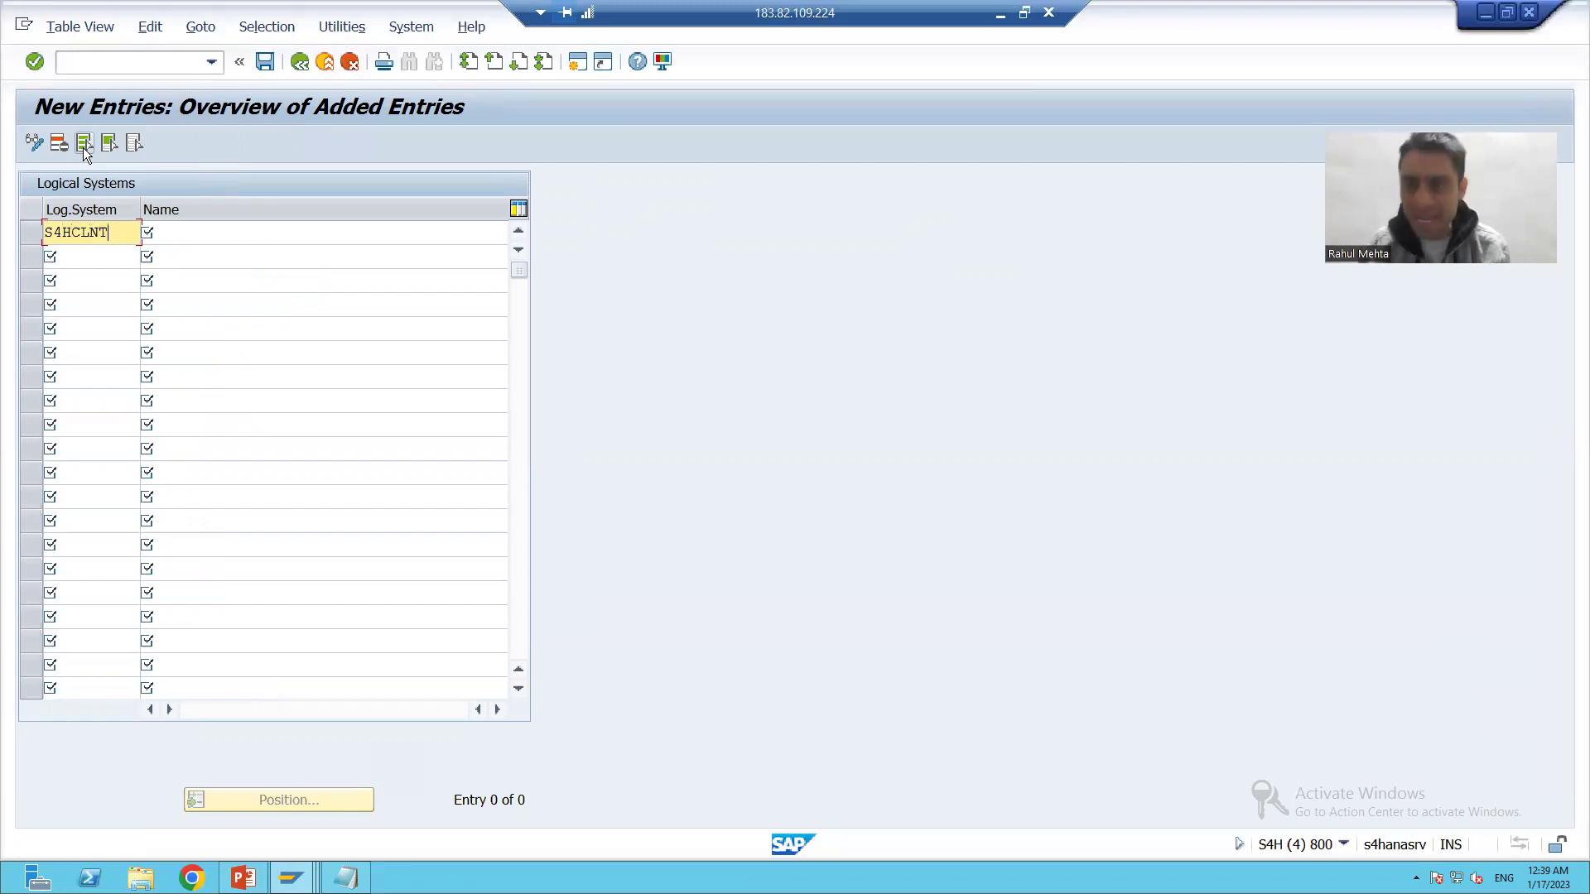
type("100")
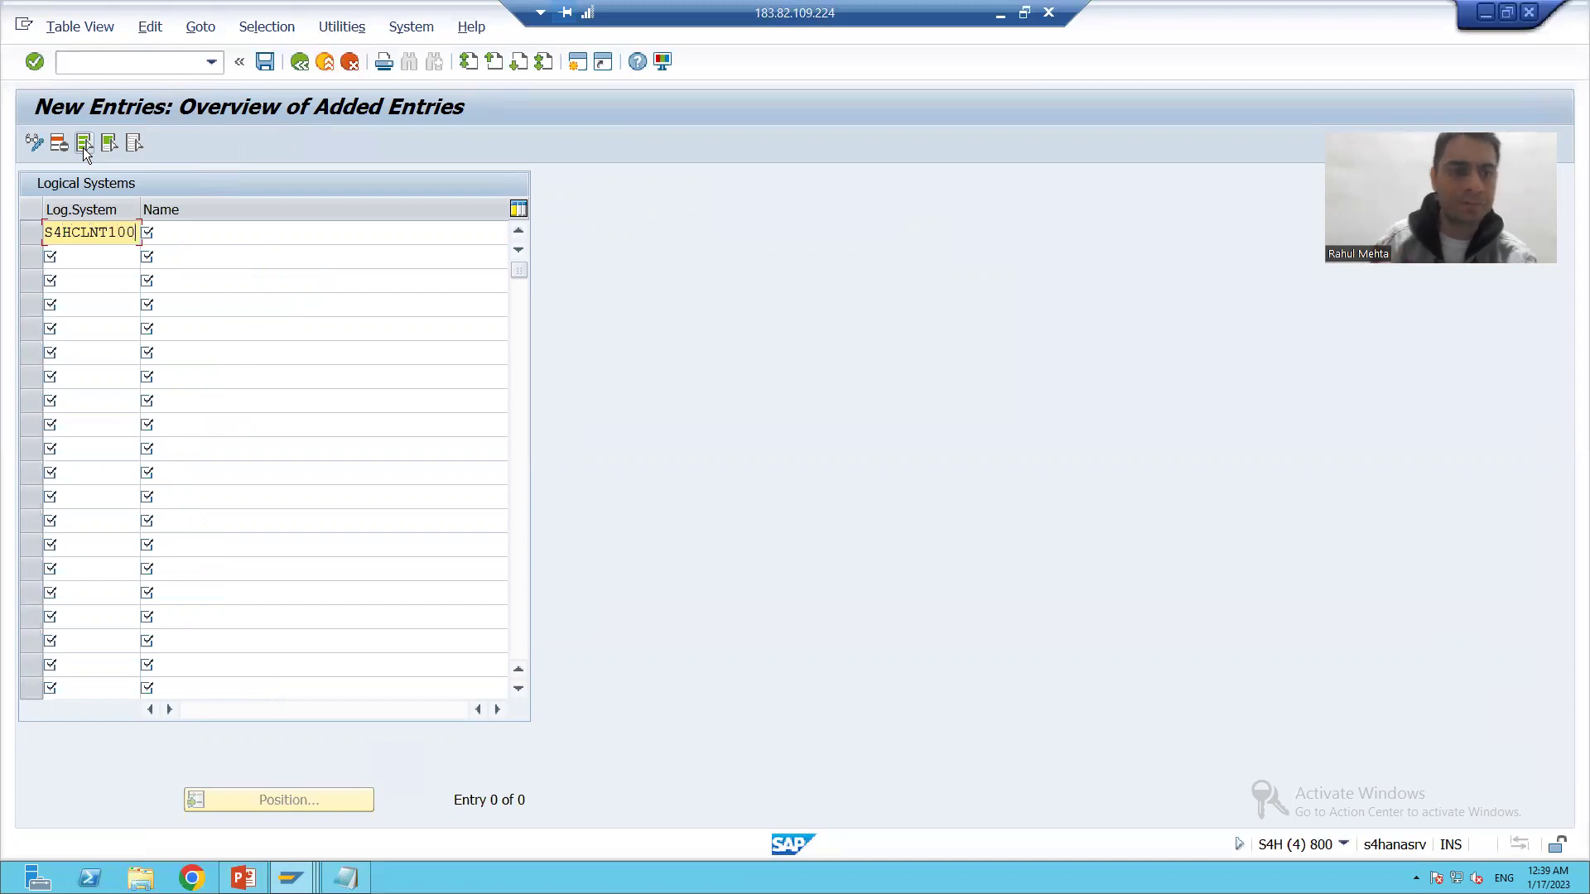
Step: Name the logical system S4HCLNT100 "Logical System" in the new entries table
key("Tab")
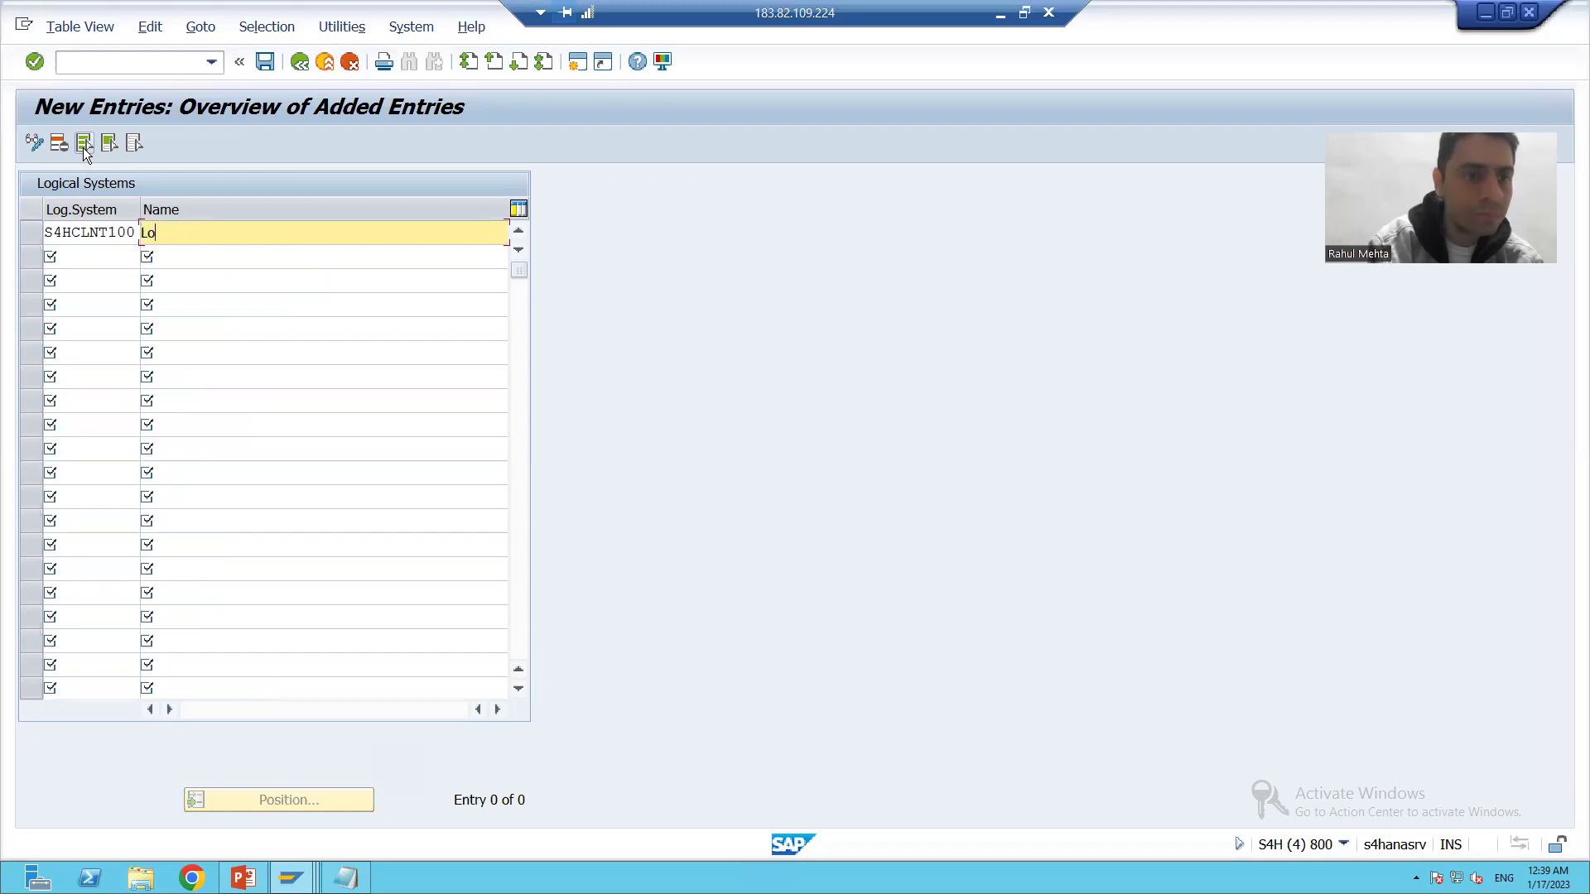
type("LOgical")
key("BackSpace")
key("BackSpace")
key("BackSpace")
key("BackSpace")
key("BackSpace")
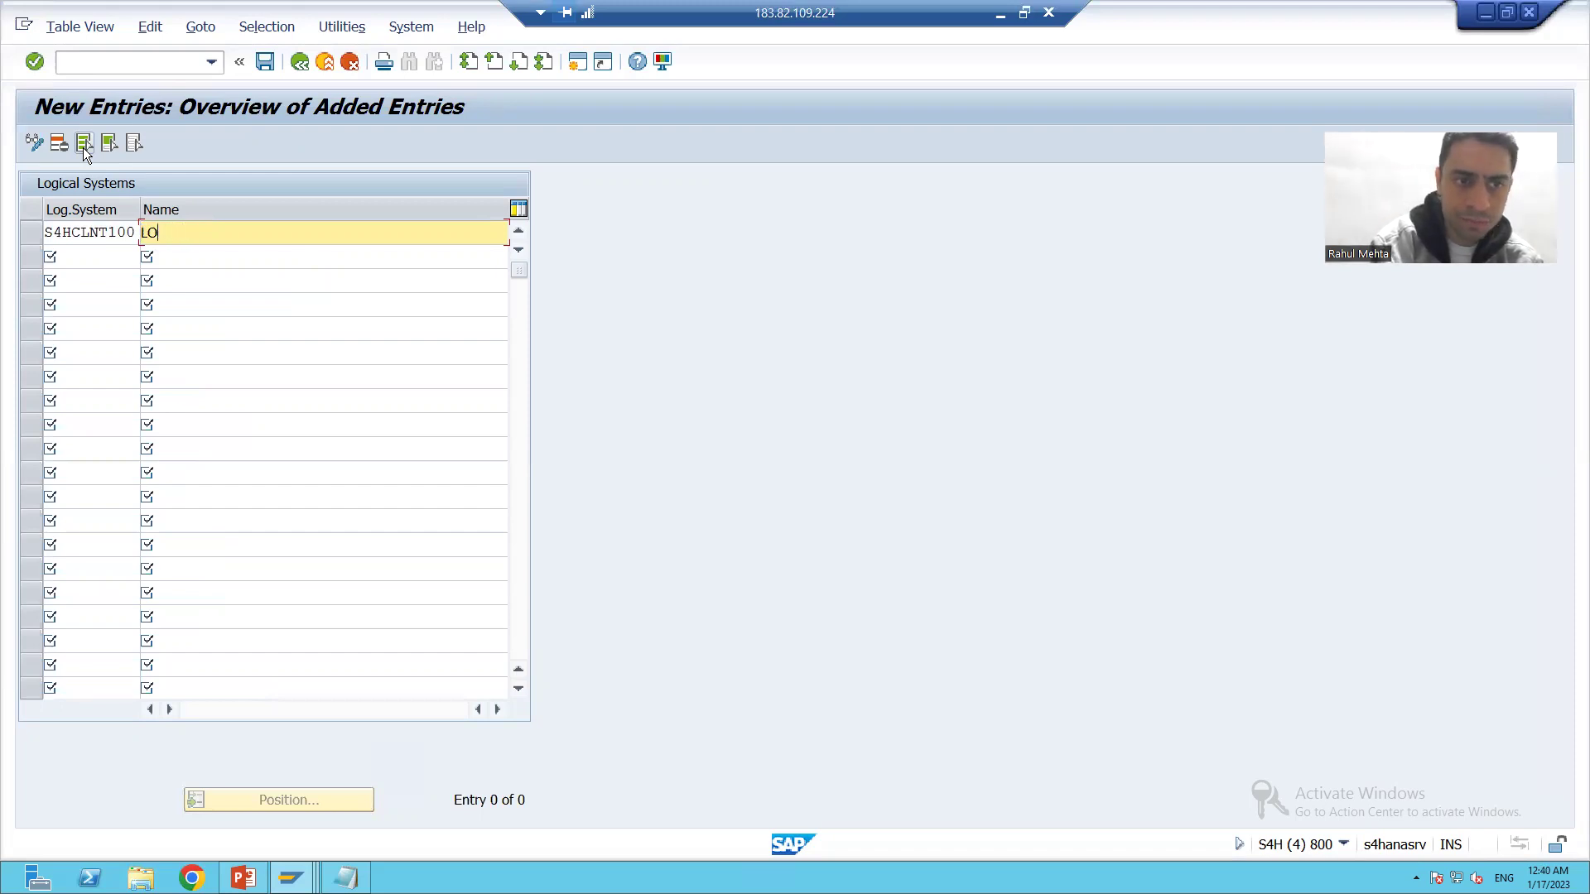
key("BackSpace")
type("ogic")
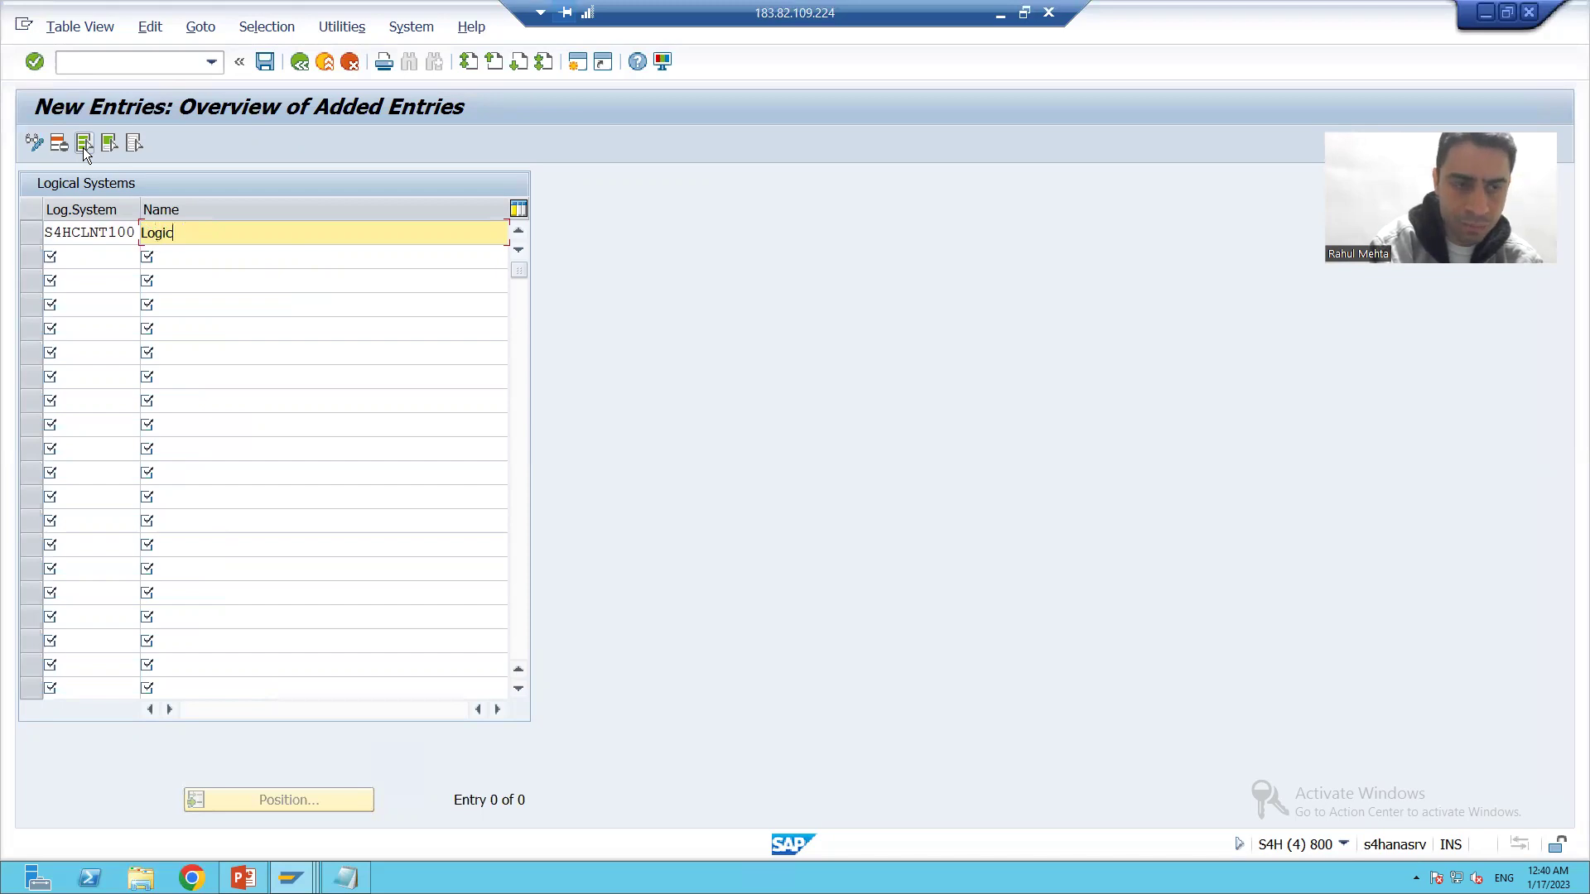
type("al System")
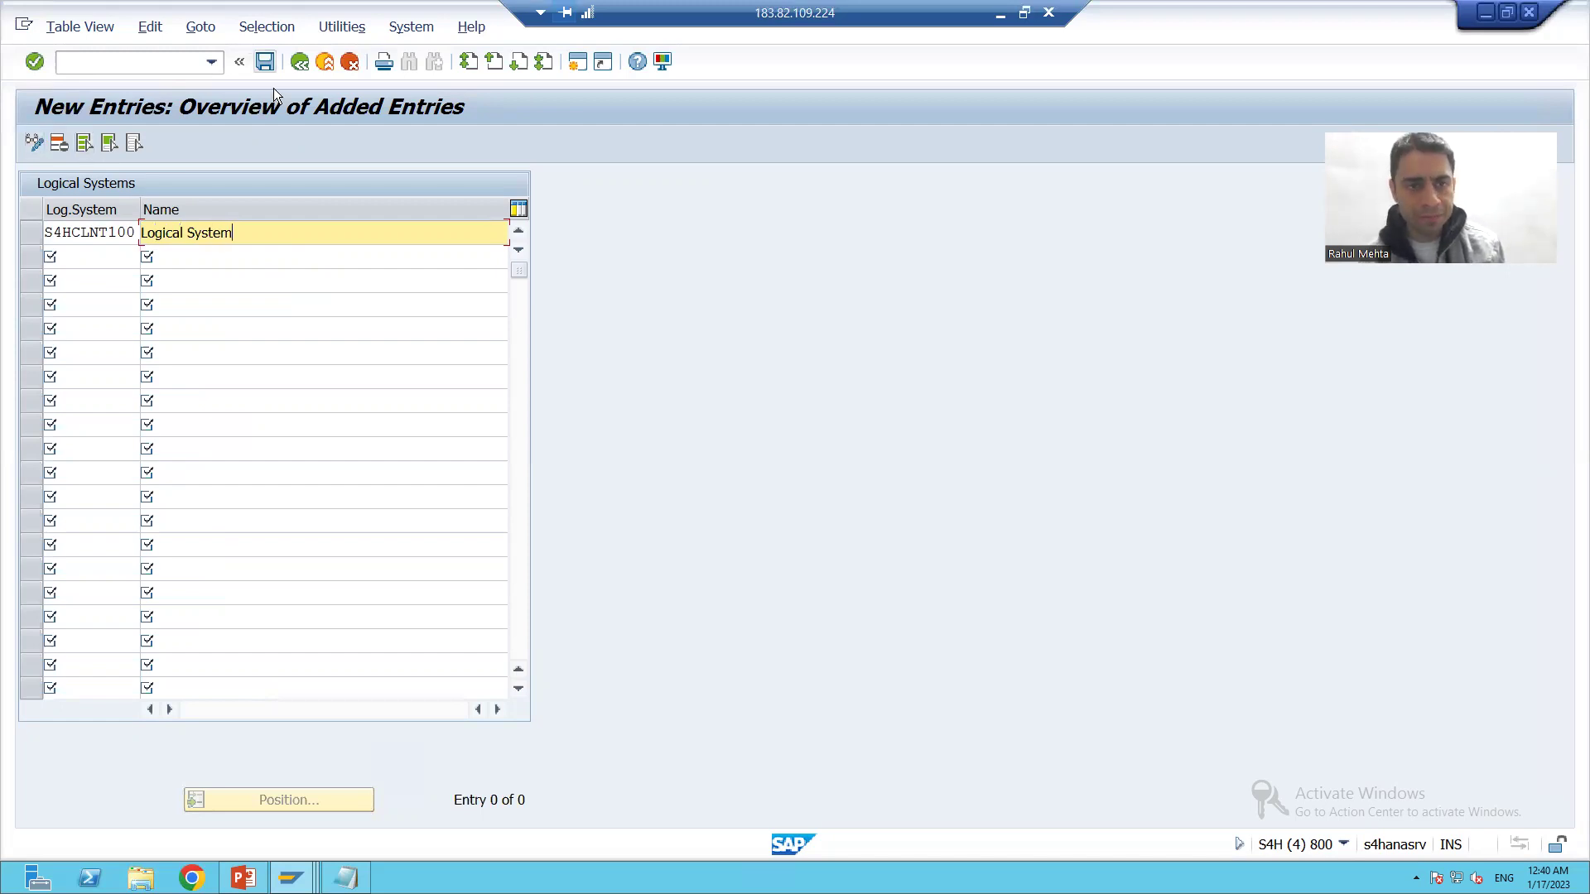
Step: Save the new logical system with the proposed workbench request and return to the Logical Systems overview
key("ctrl+s")
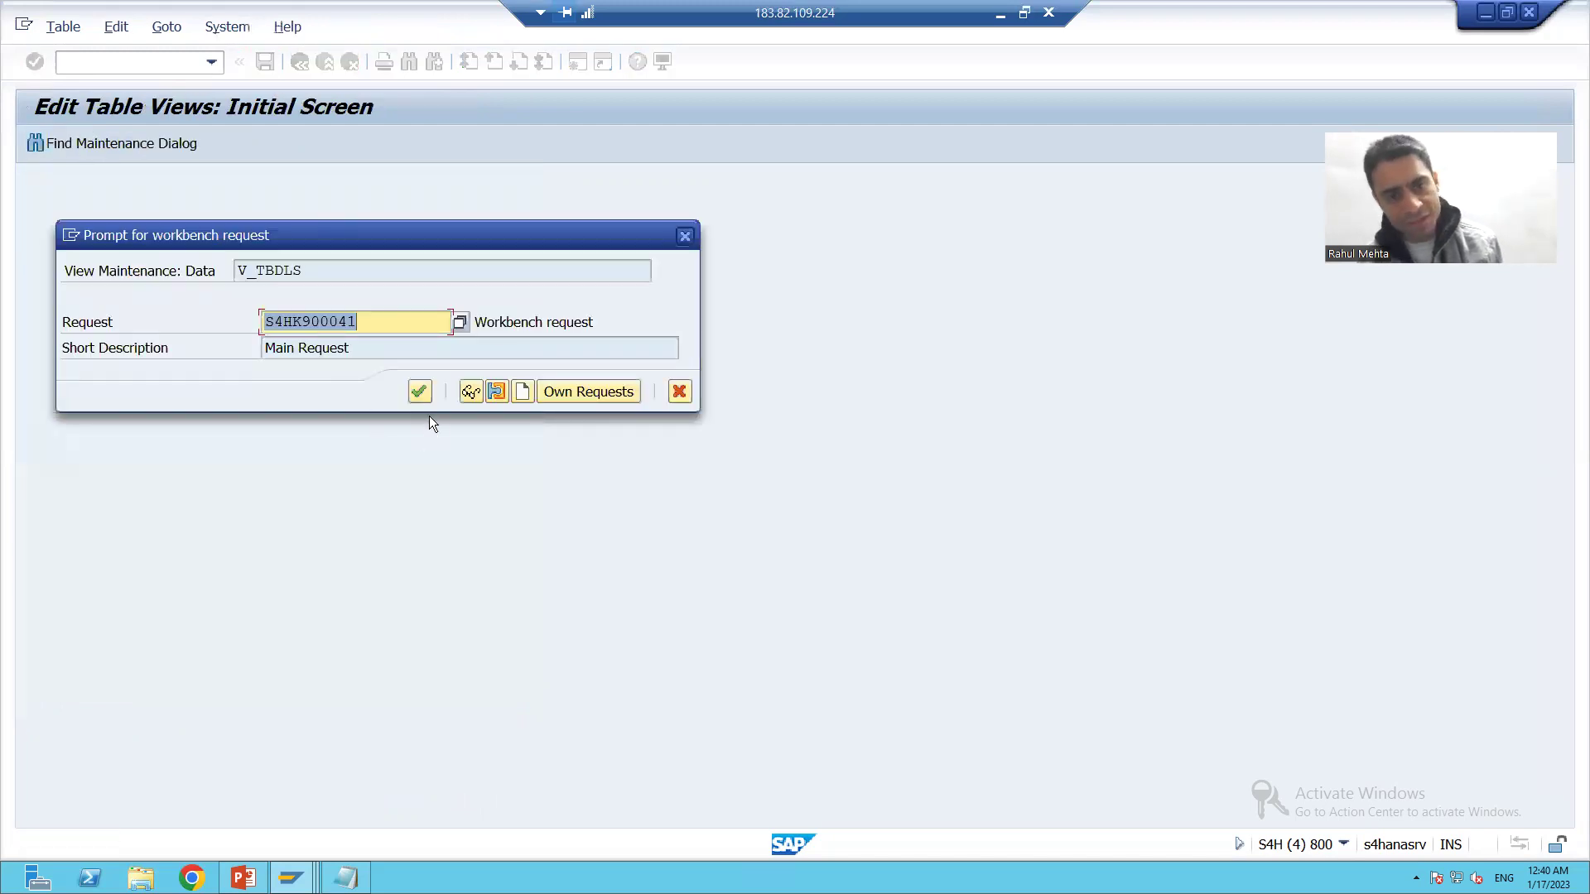
left_click(418, 392)
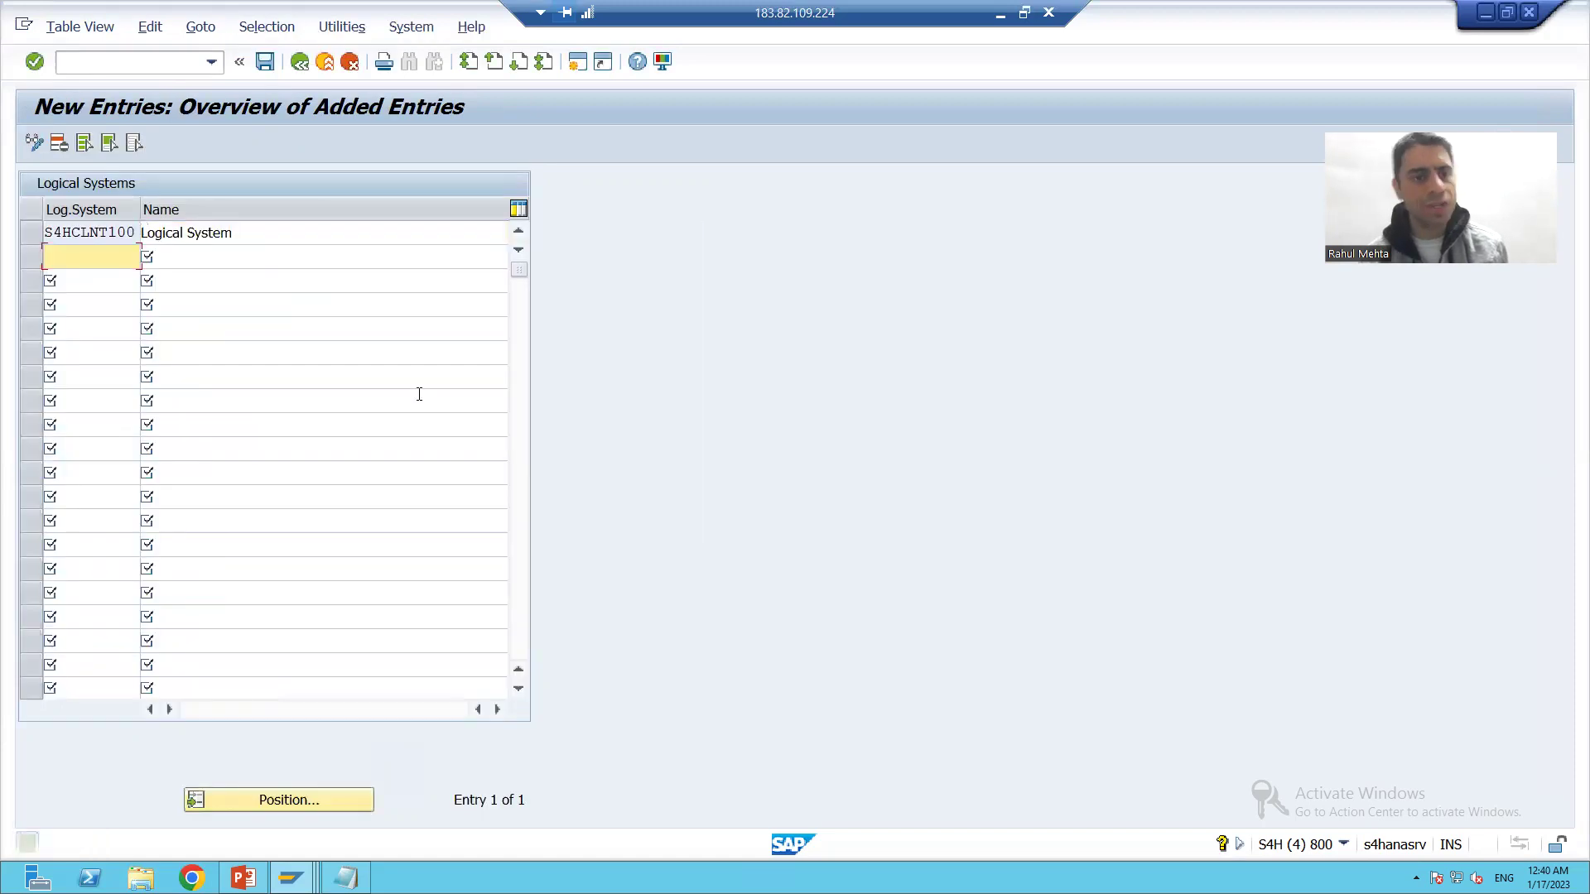
left_click(301, 62)
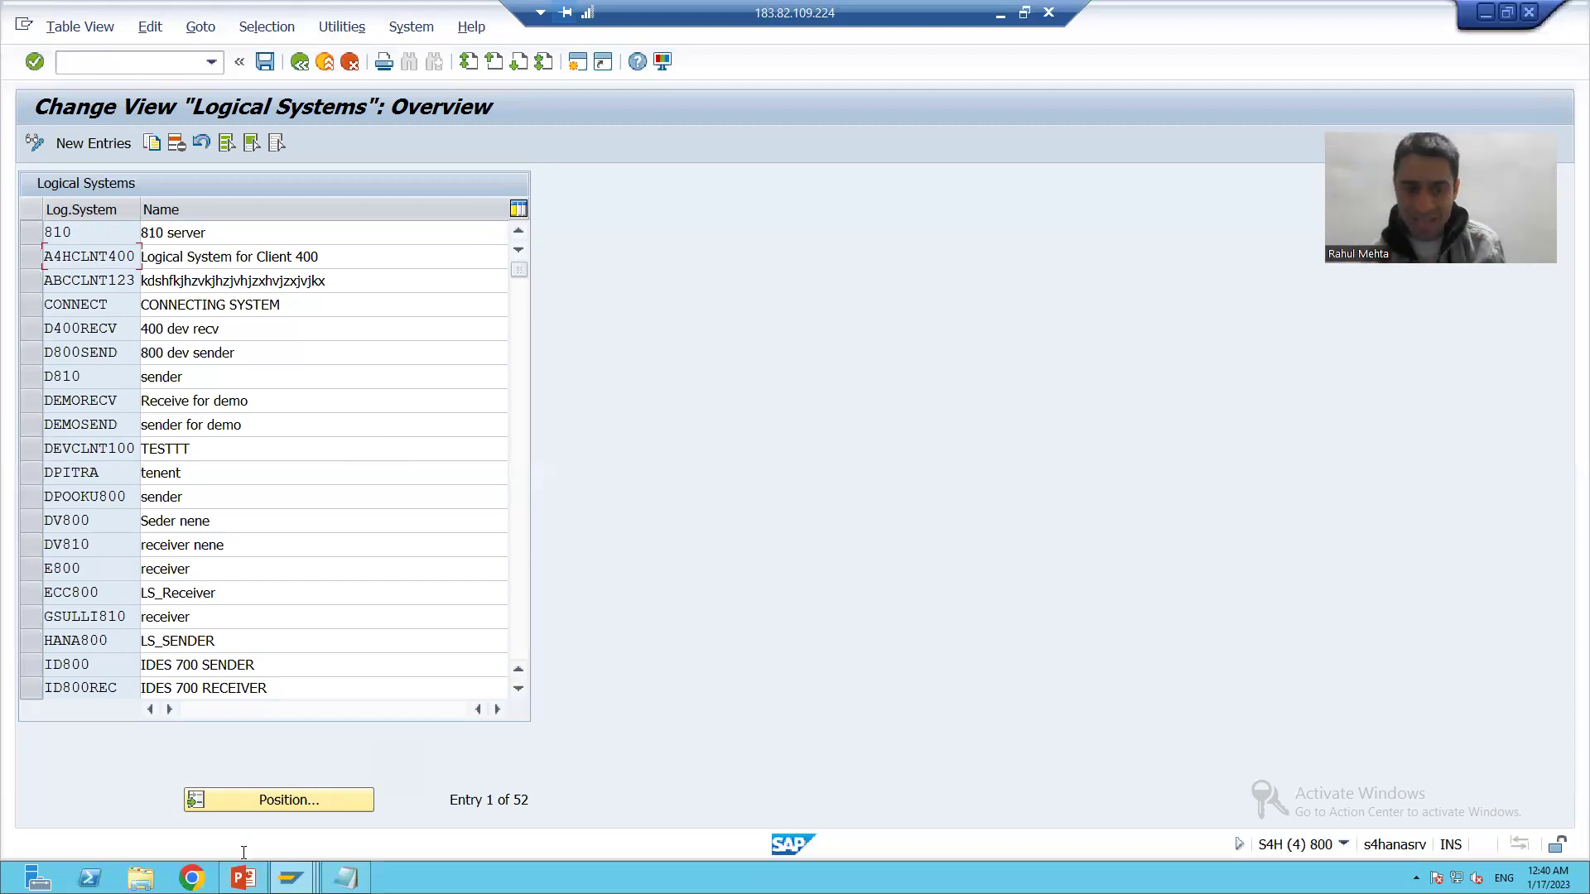
Step: Review the logical system naming convention on the PowerPoint slide and switch to the SAP Partner profiles window
left_click(242, 877)
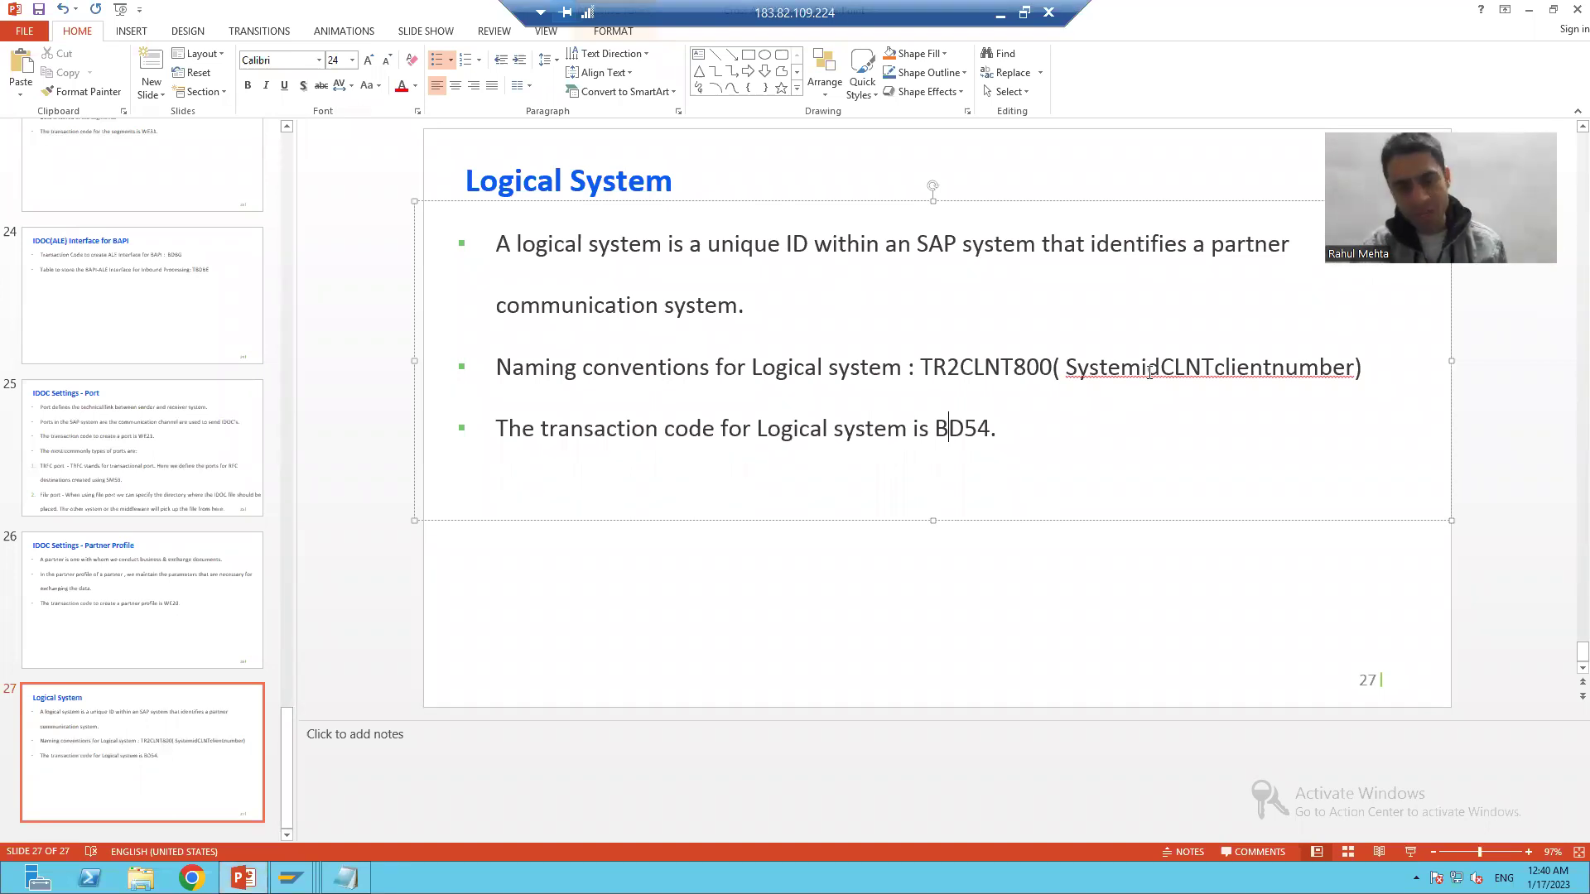
key("alt+Tab")
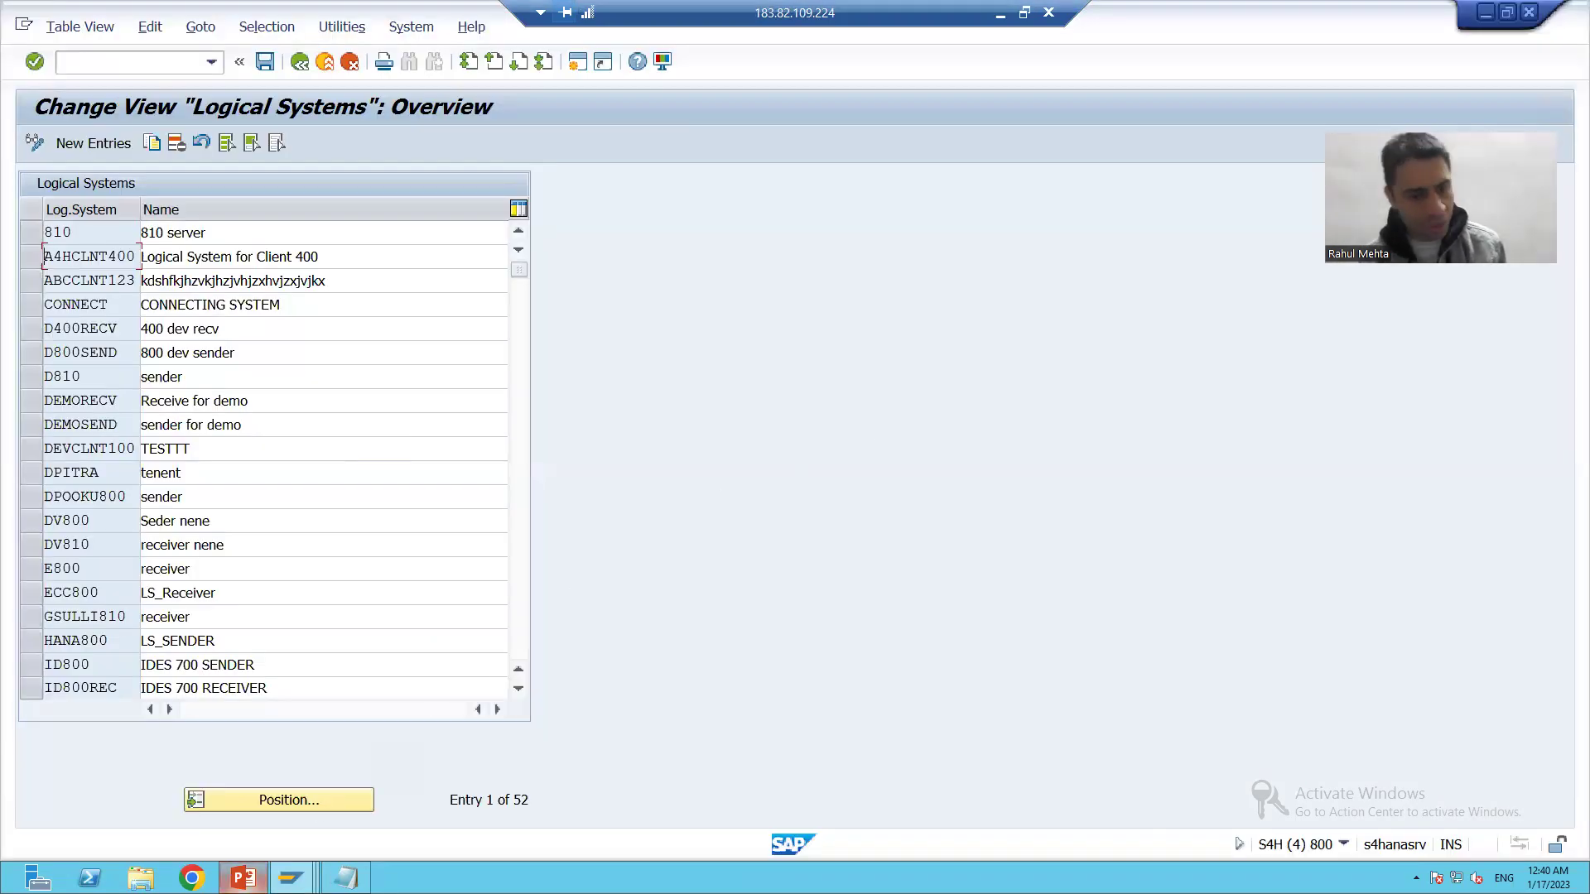
left_click(291, 877)
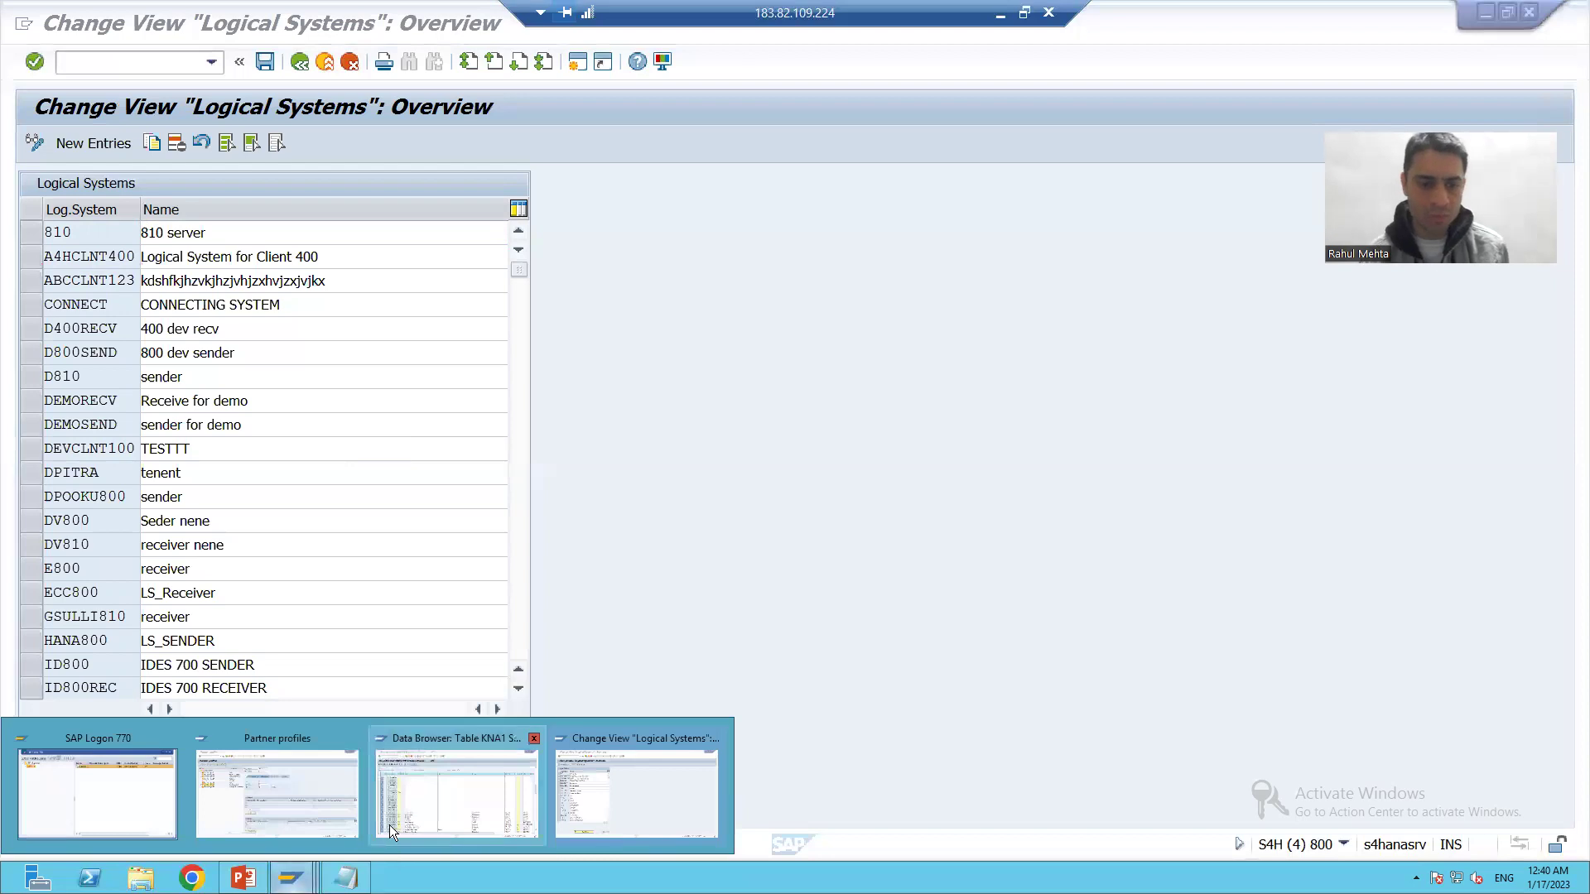
left_click(334, 807)
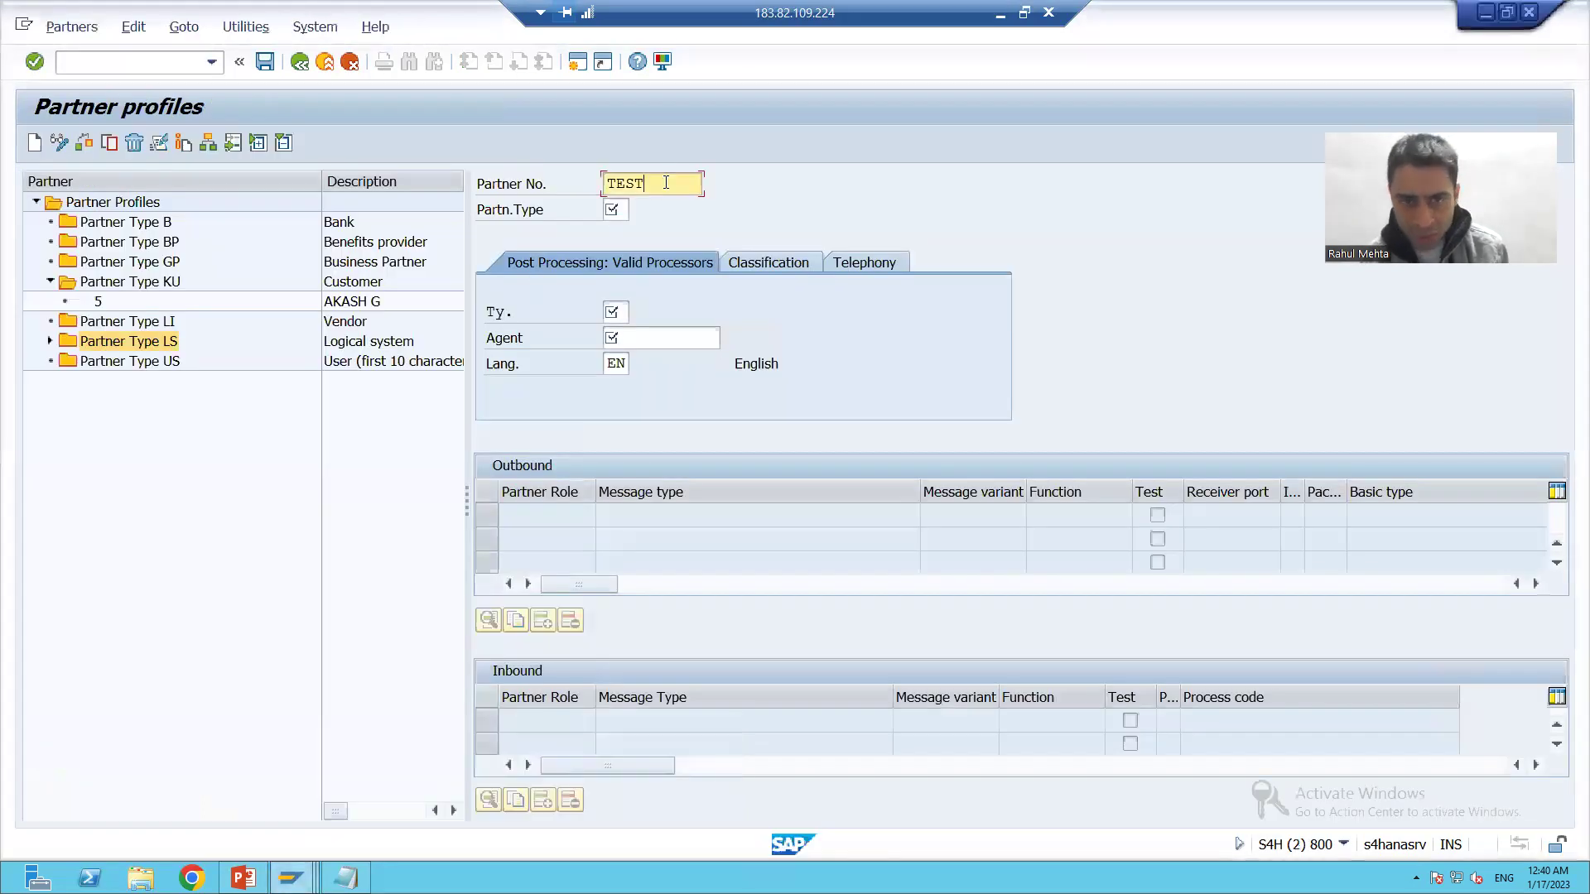
Step: Clear the partner number TEST from the new partner profile
key("BackSpace")
key("BackSpace")
key("BackSpace")
key("BackSpace")
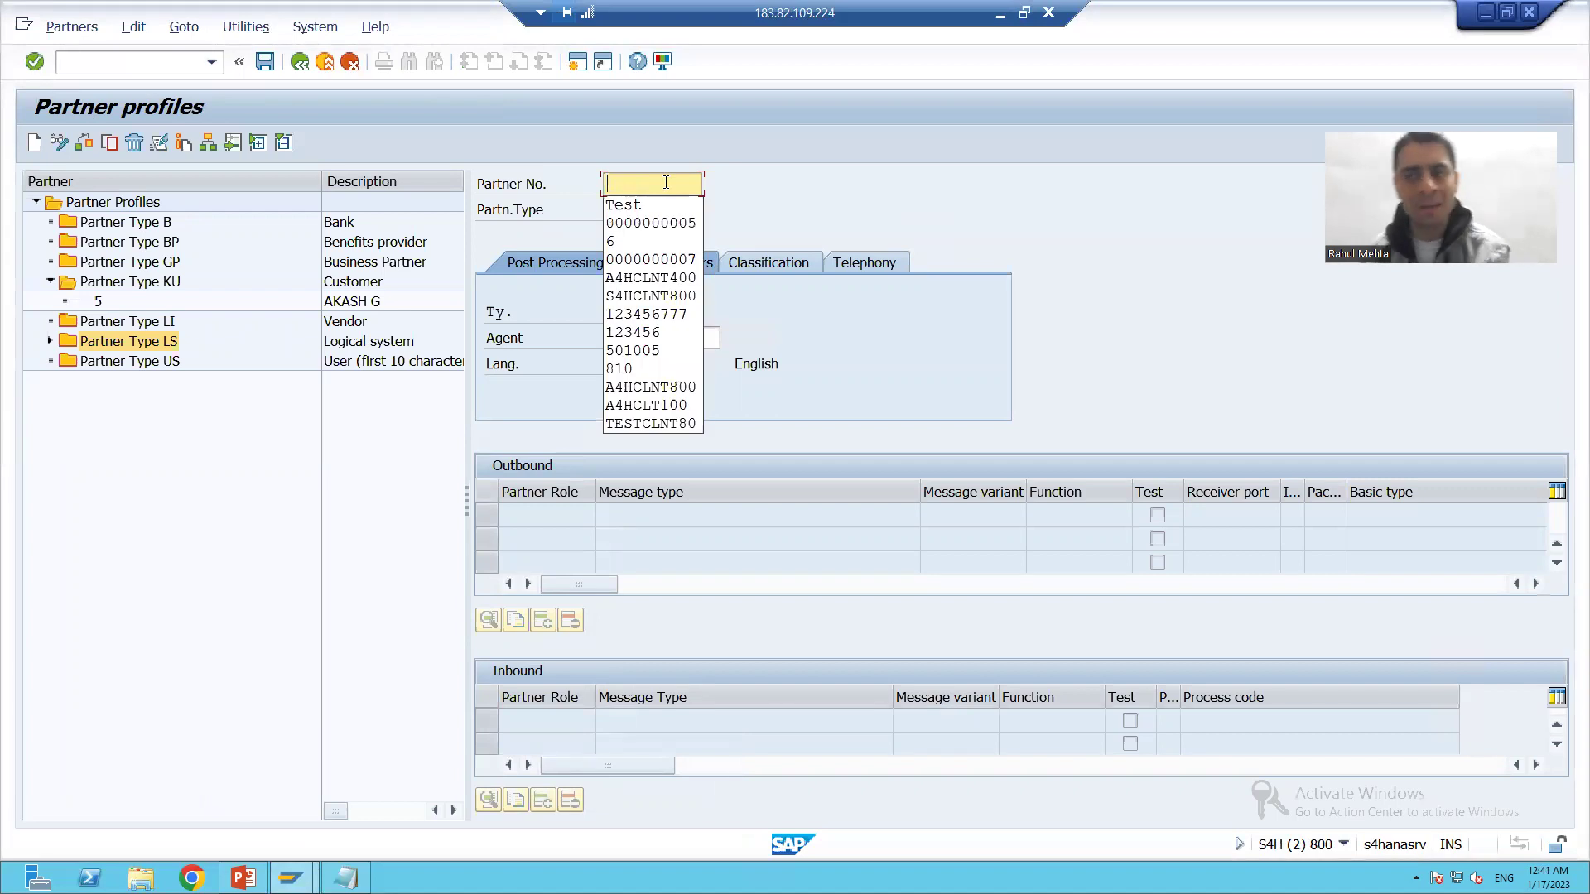
Step: Copy S4HCLNT100 from the Logical Systems overview and paste it as the new partner profile's partner number
key("alt+Tab")
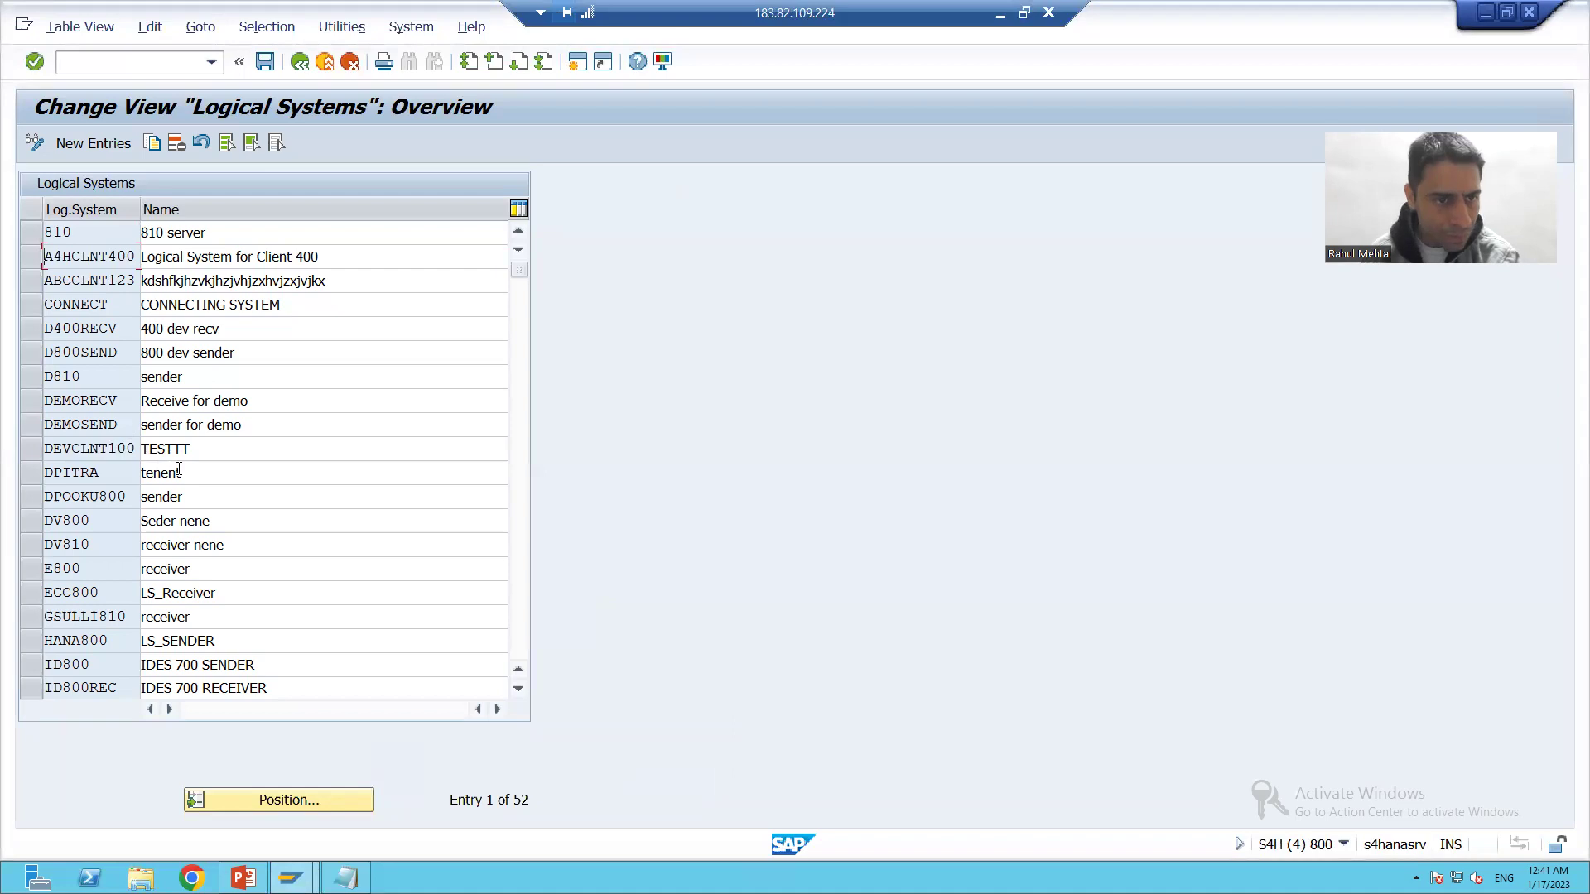
scroll(265, 531, "down", 3)
scroll(263, 531, "down", 8)
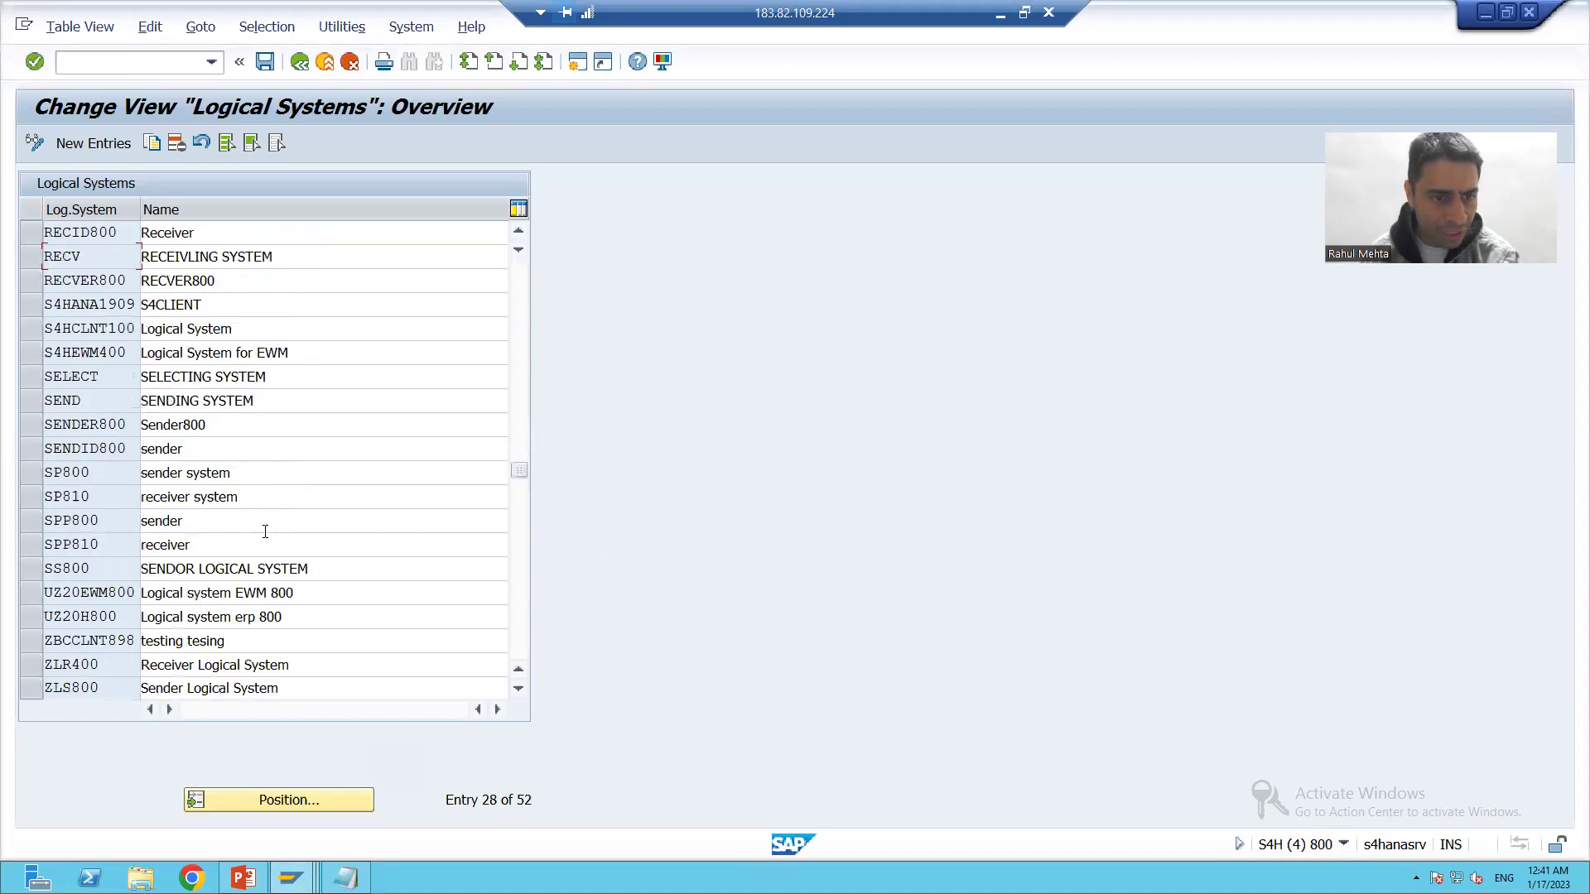
scroll(265, 531, "up", 11)
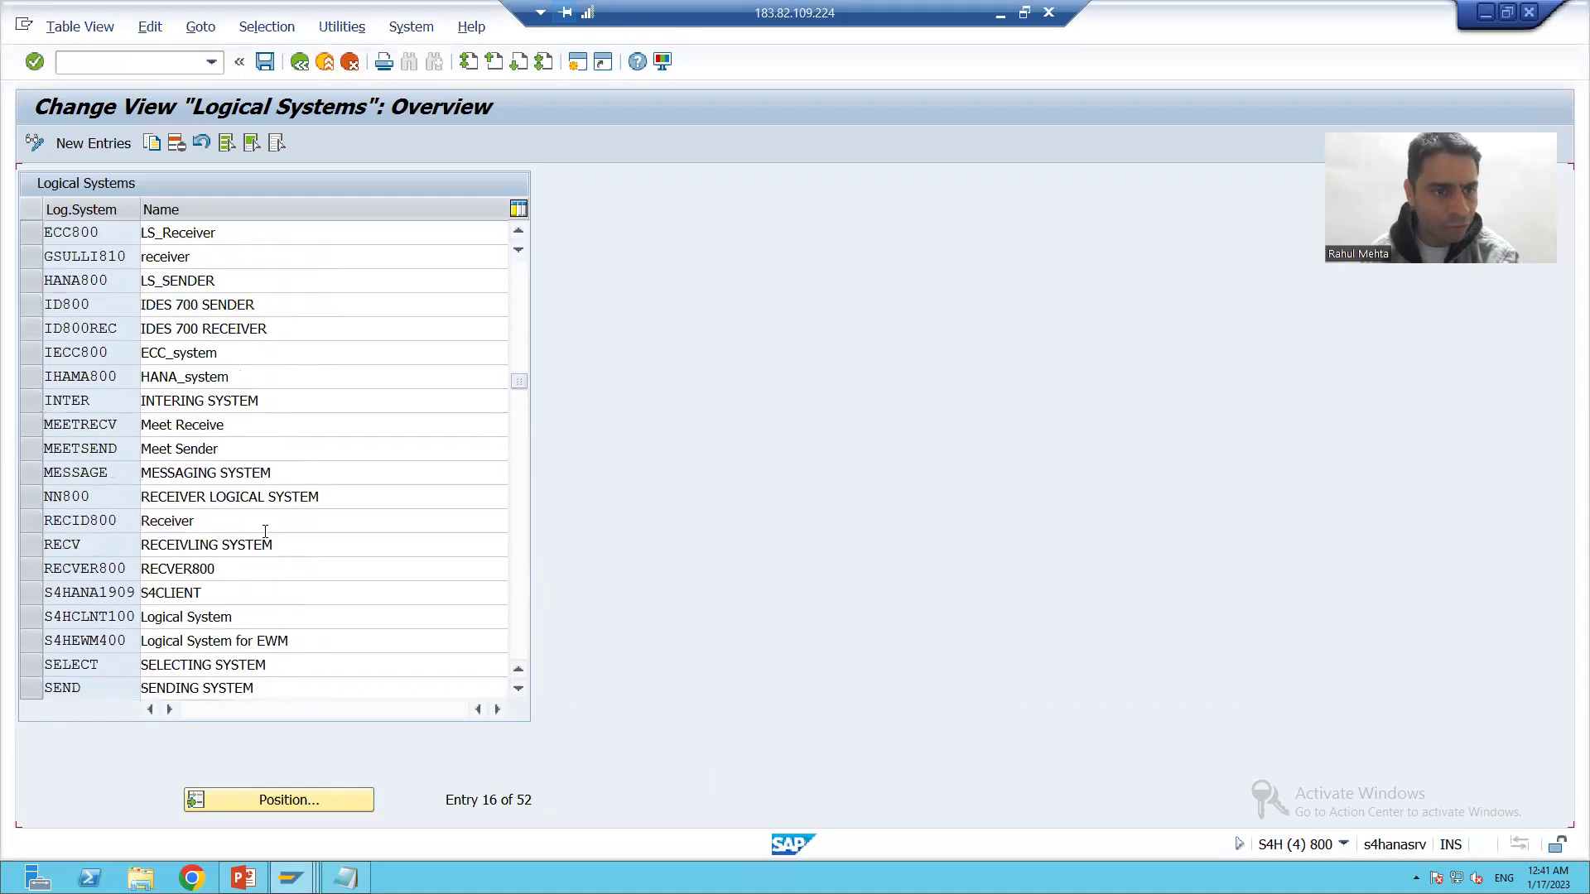
scroll(264, 531, "down", 6)
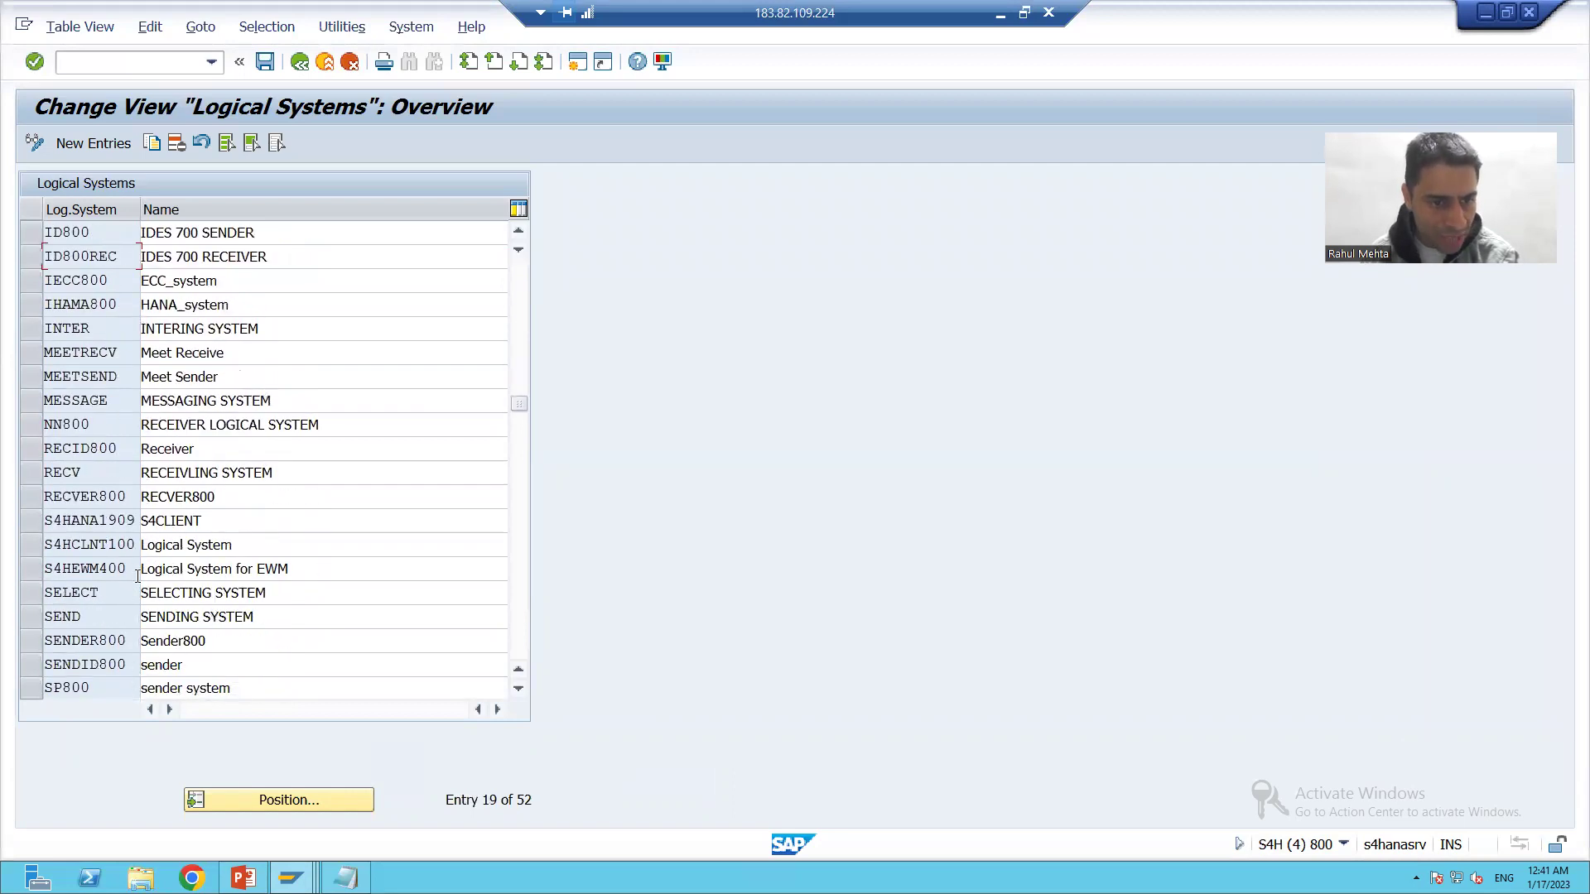
left_click_drag(138, 569, 41, 536)
key("ctrl+c")
key("alt+Tab")
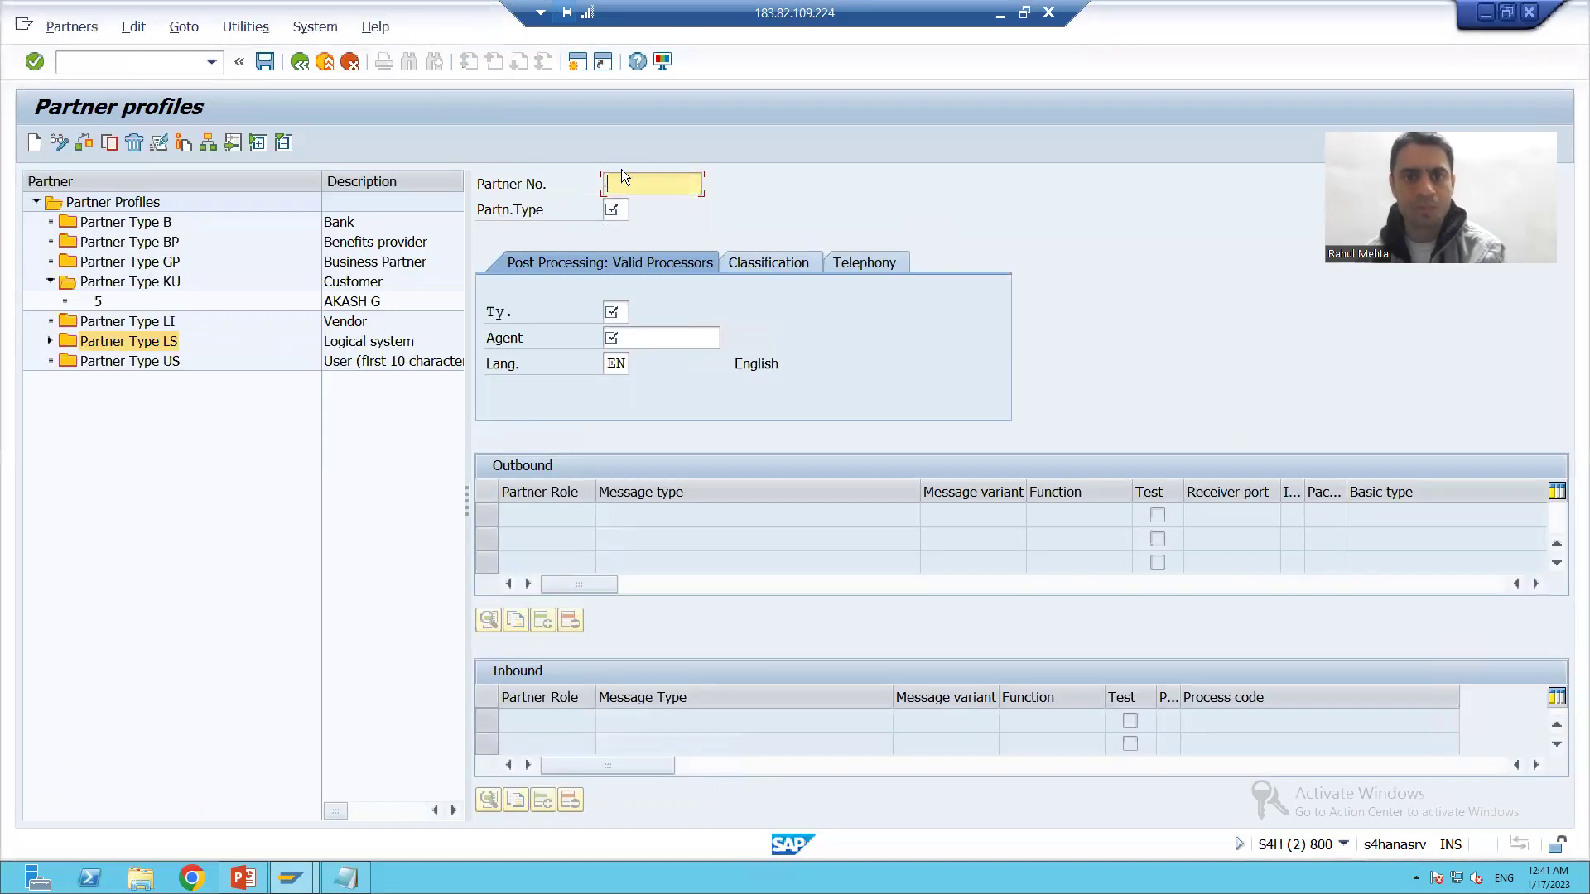
key("ctrl+v")
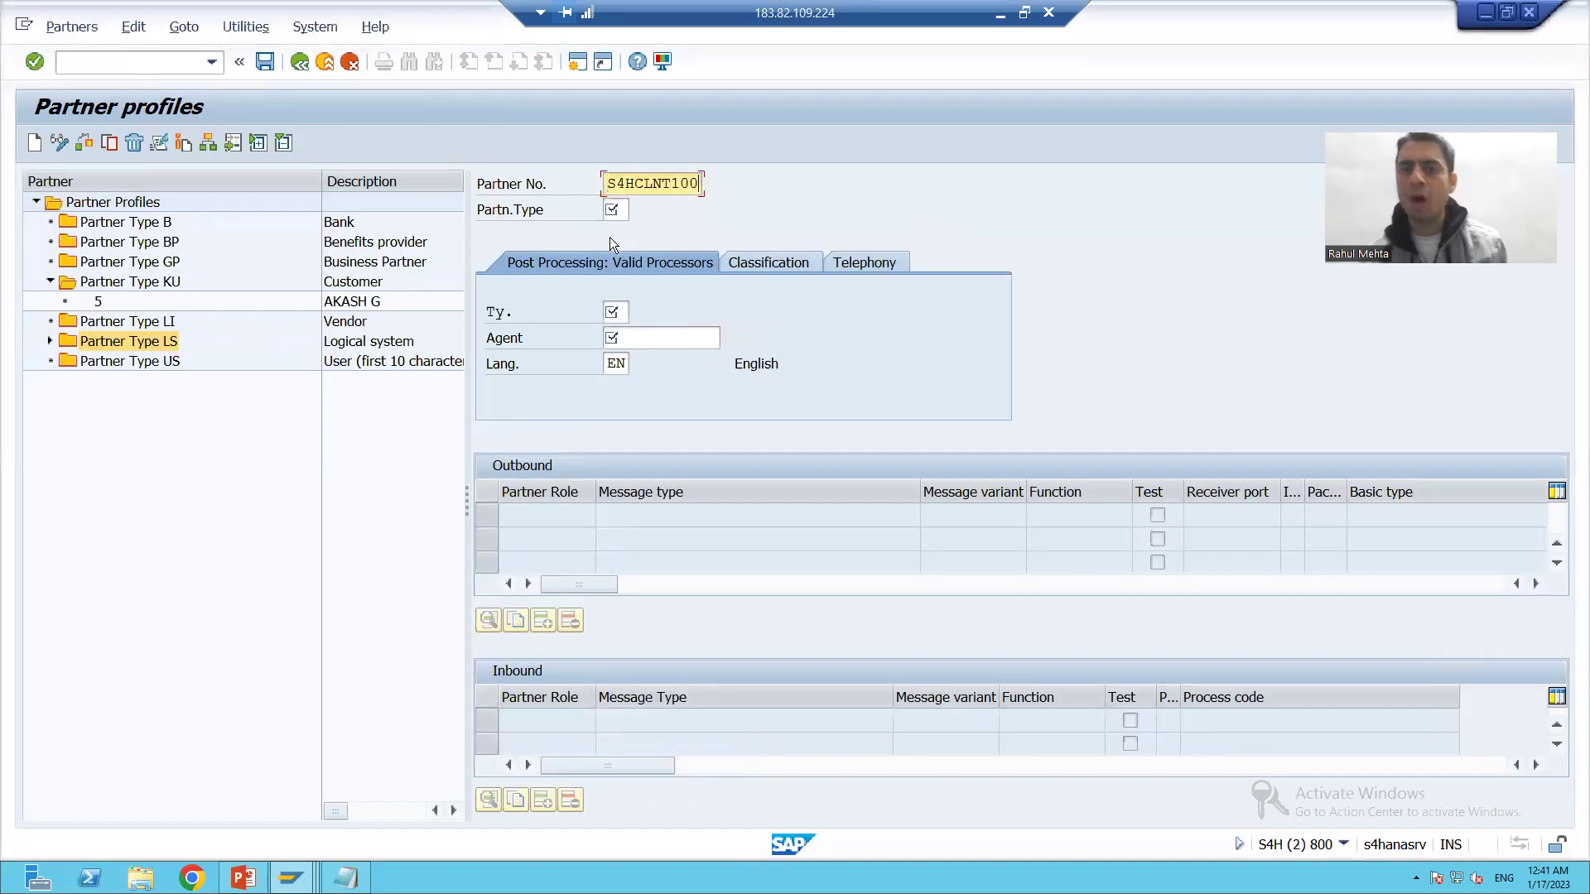
key("Return")
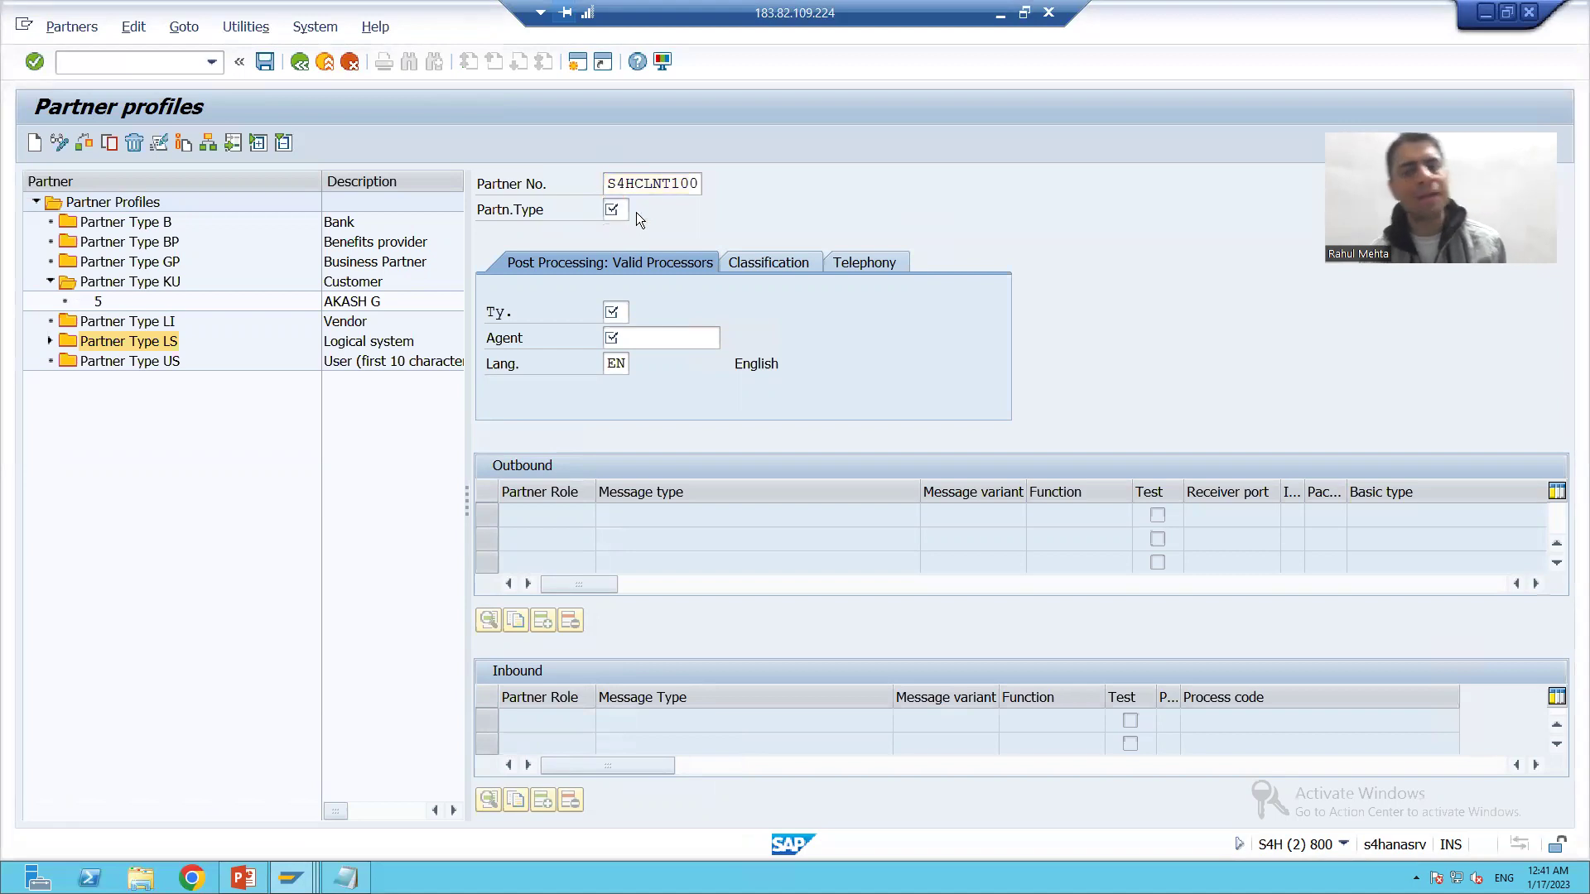
Step: Set the partner type of the S4HCLNT100 profile to LS (Logical system)
left_click(636, 212)
left_click(661, 435)
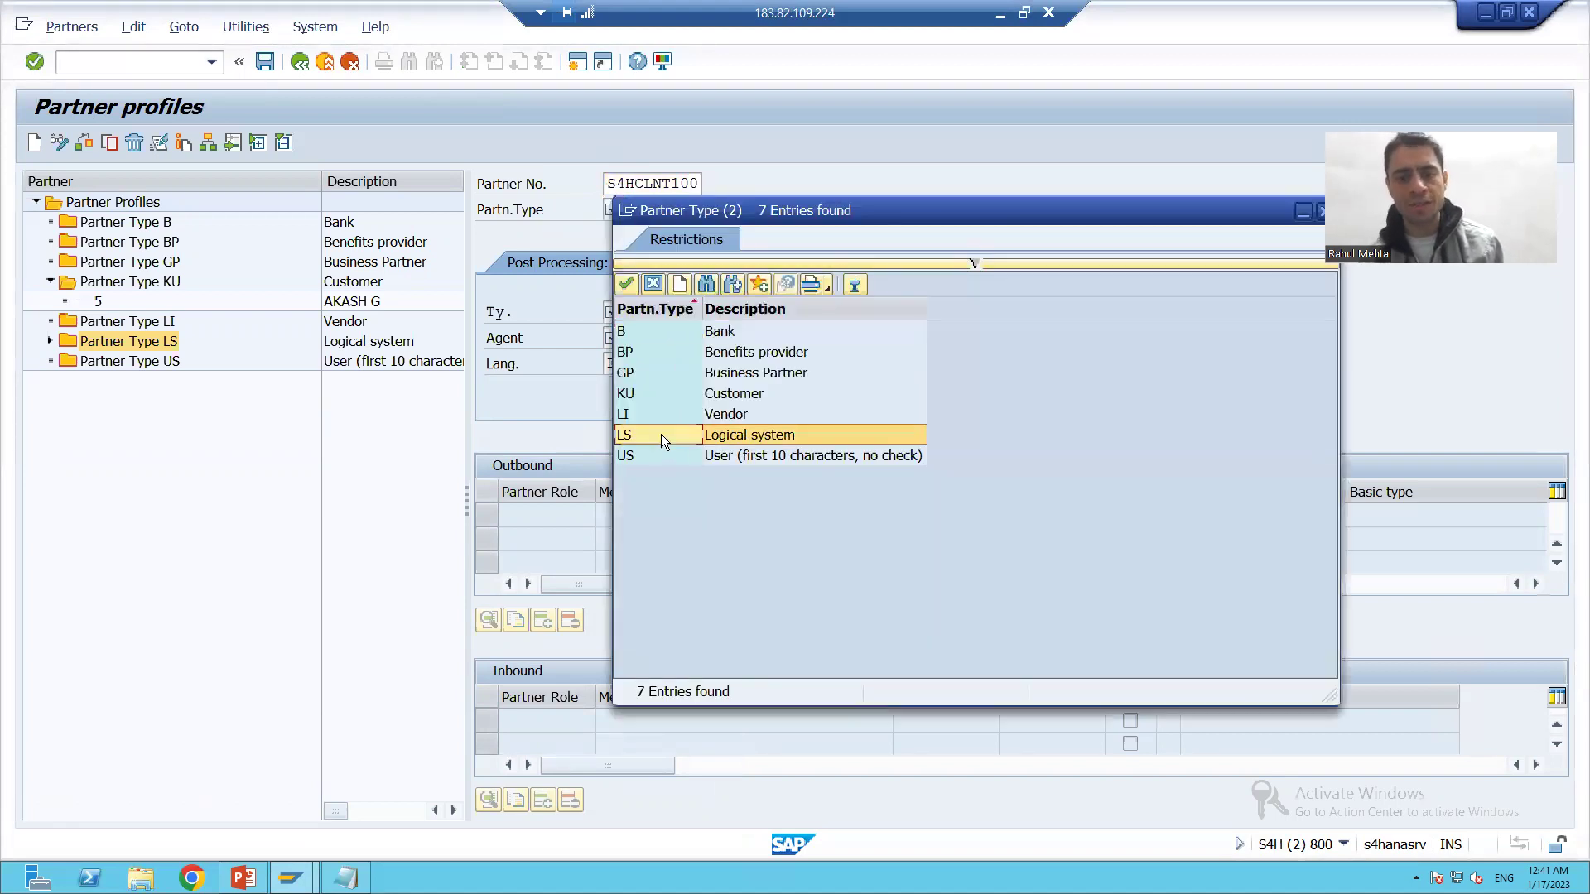
left_click(661, 434)
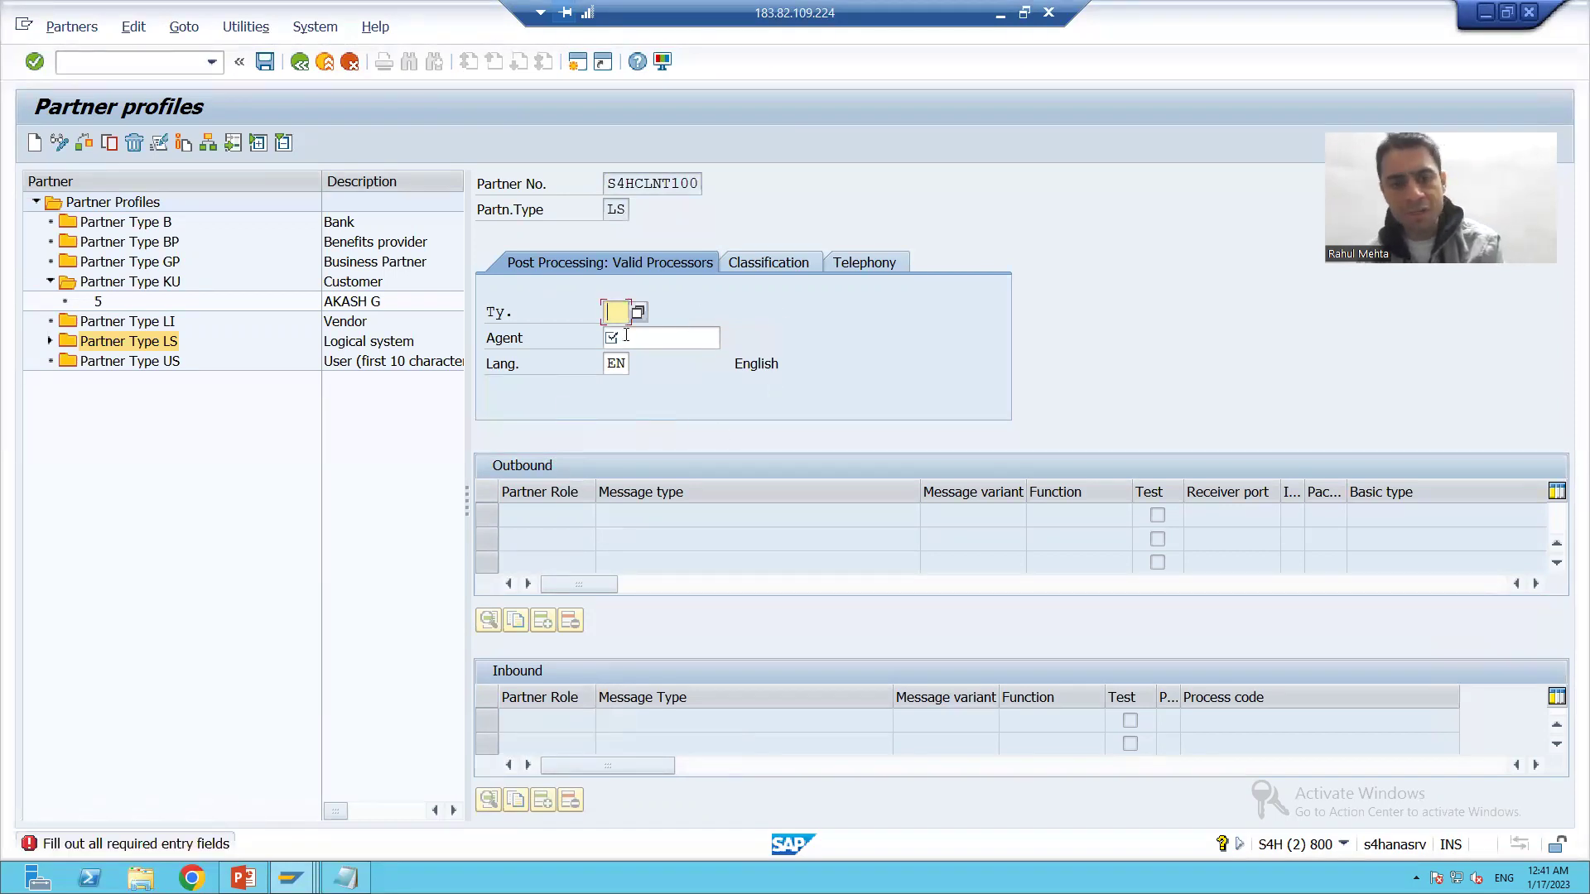
Step: Set the post-processing agent type to User (US) for the partner profile
left_click(638, 313)
left_click(638, 312)
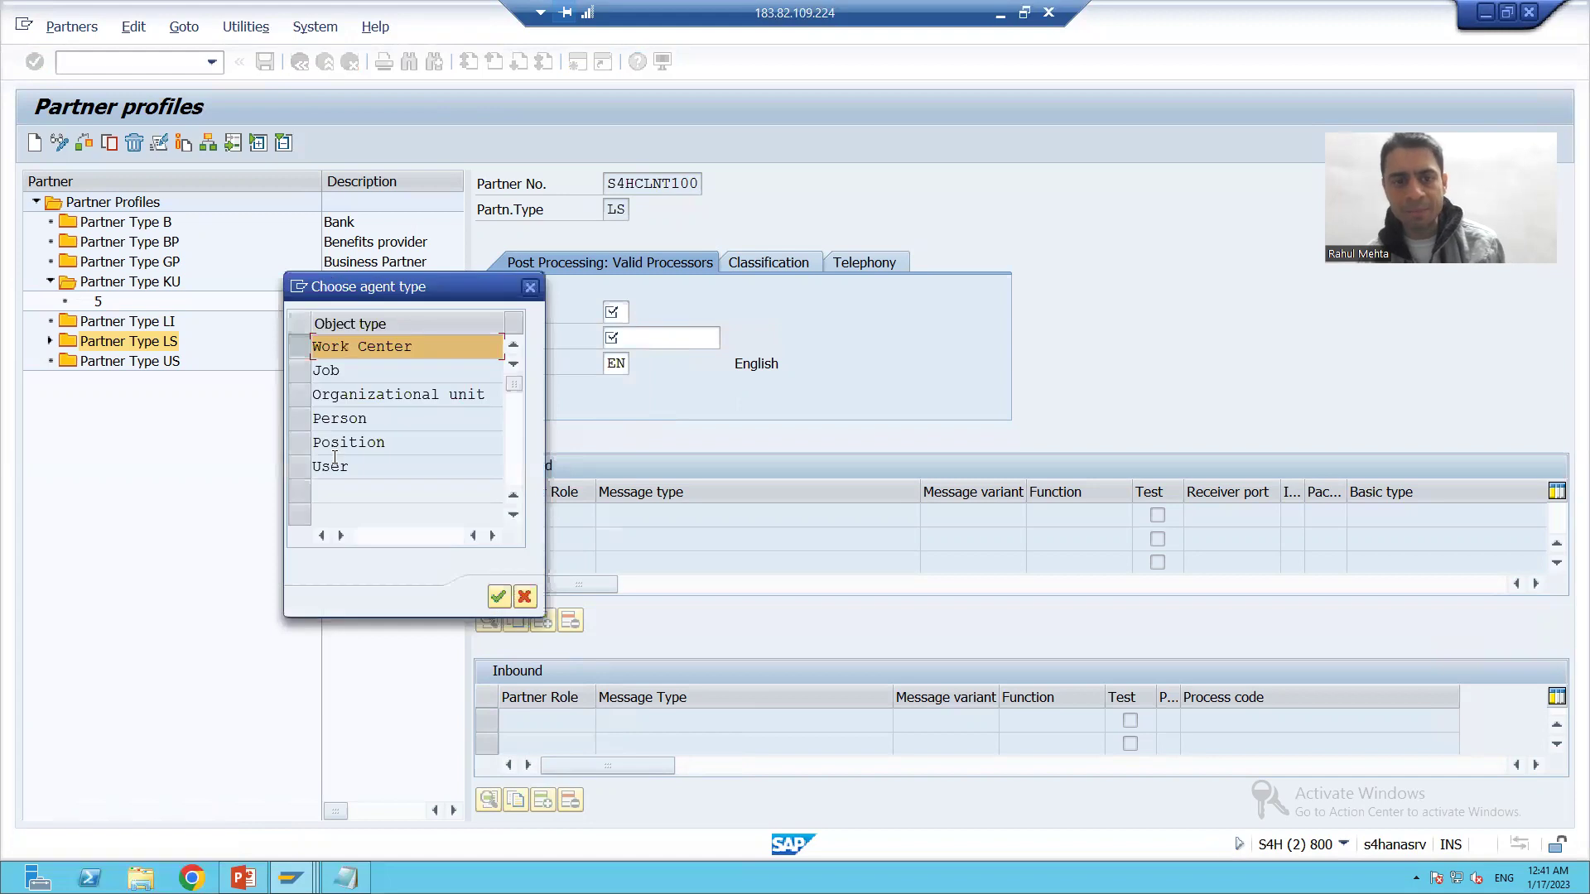
left_click(308, 466)
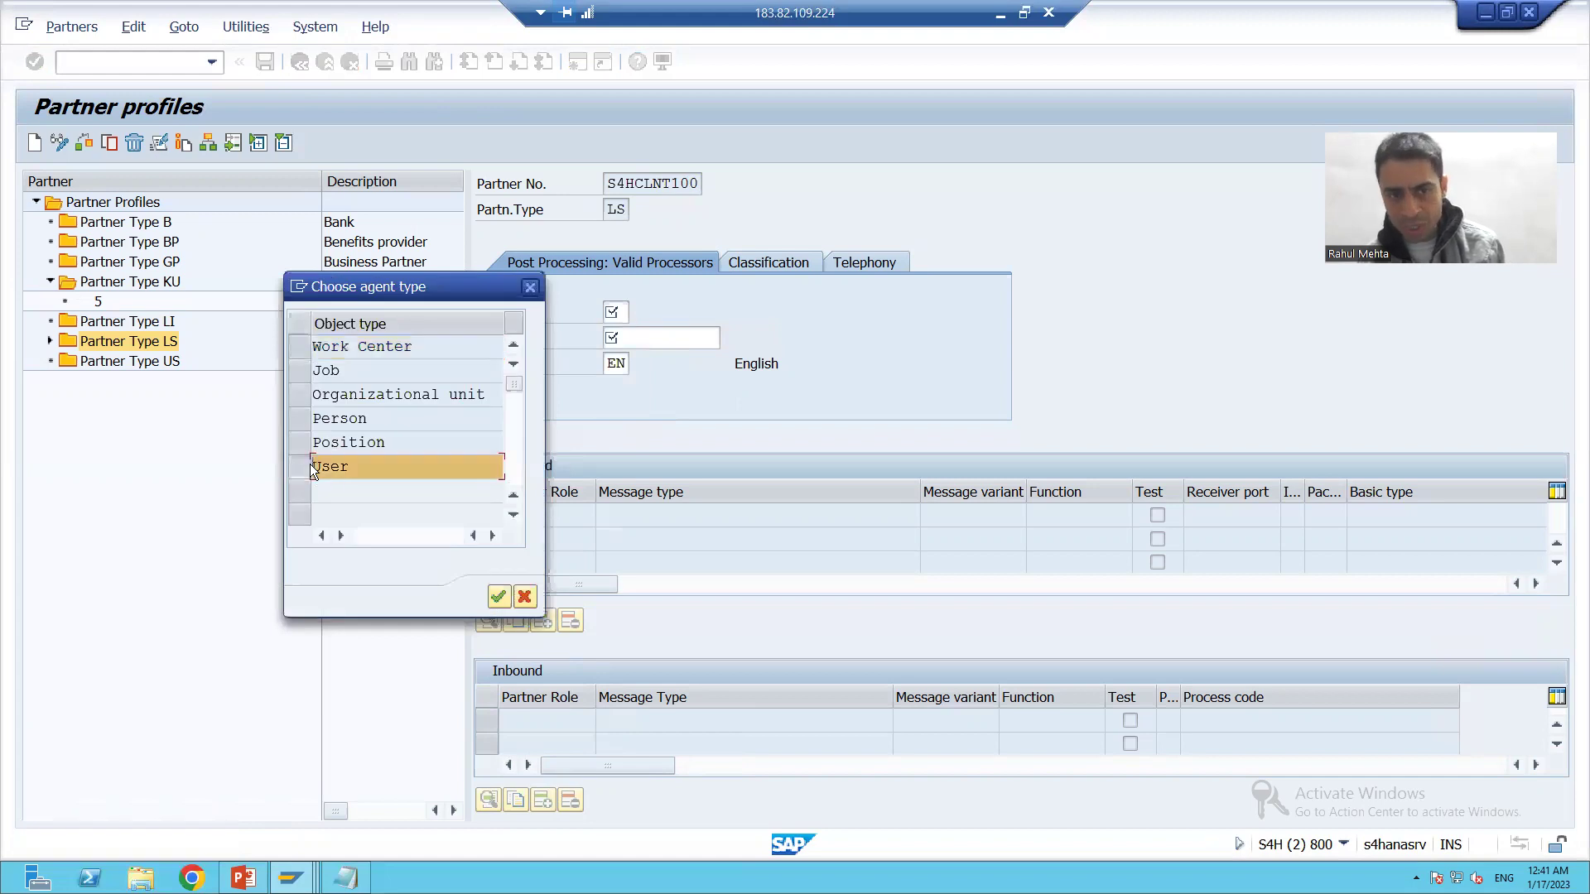
left_click(498, 596)
Step: Search for the user S3AUG13 and assign it as the post-processing agent of the partner profile
left_click(686, 339)
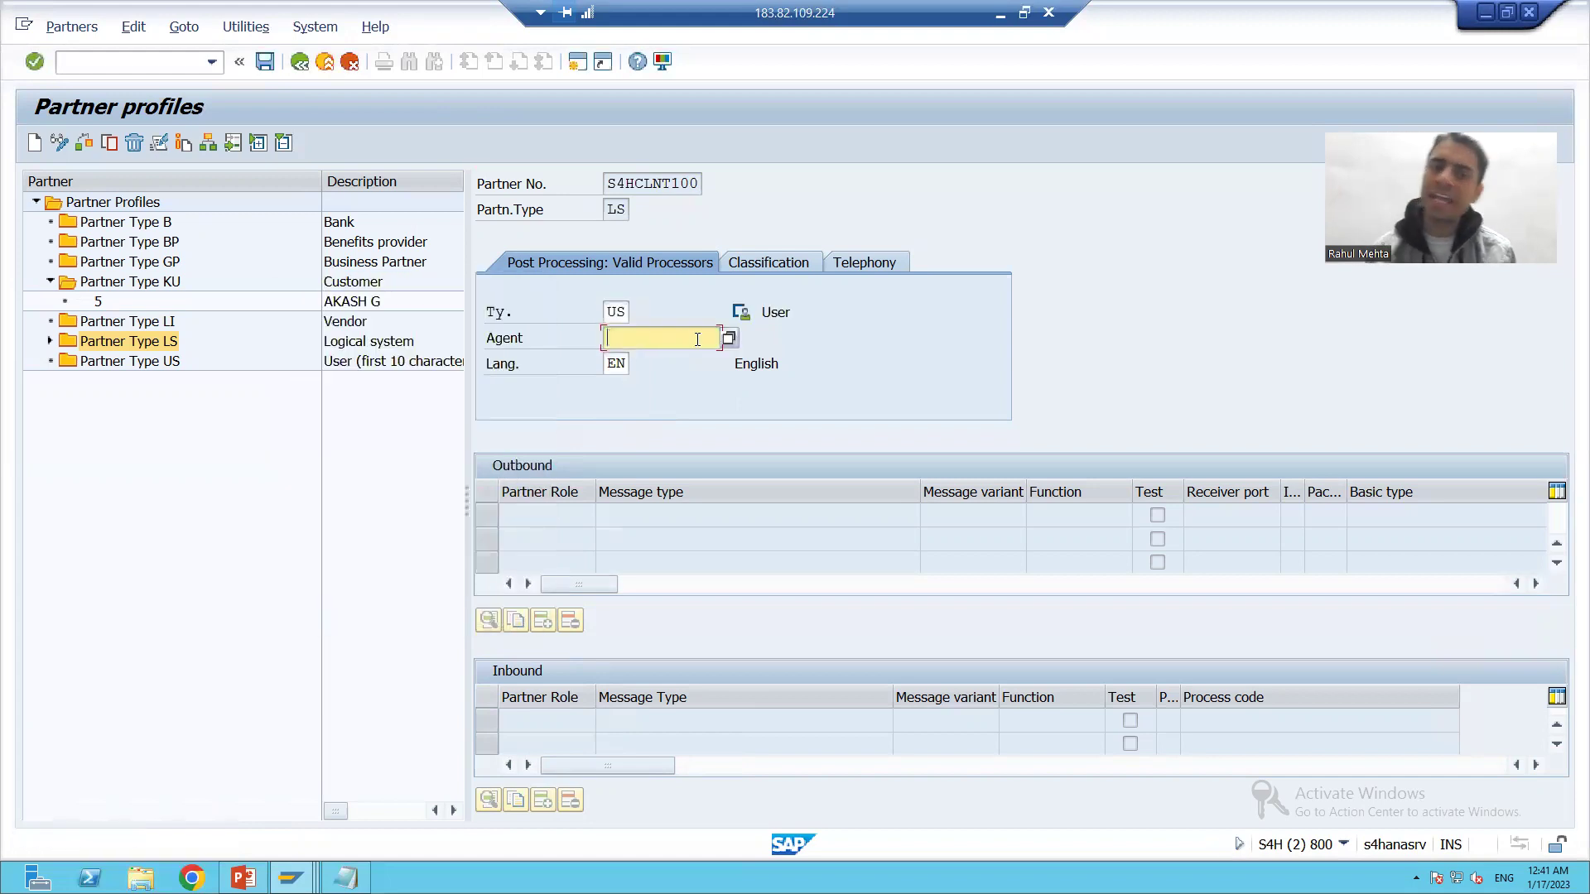
left_click(729, 340)
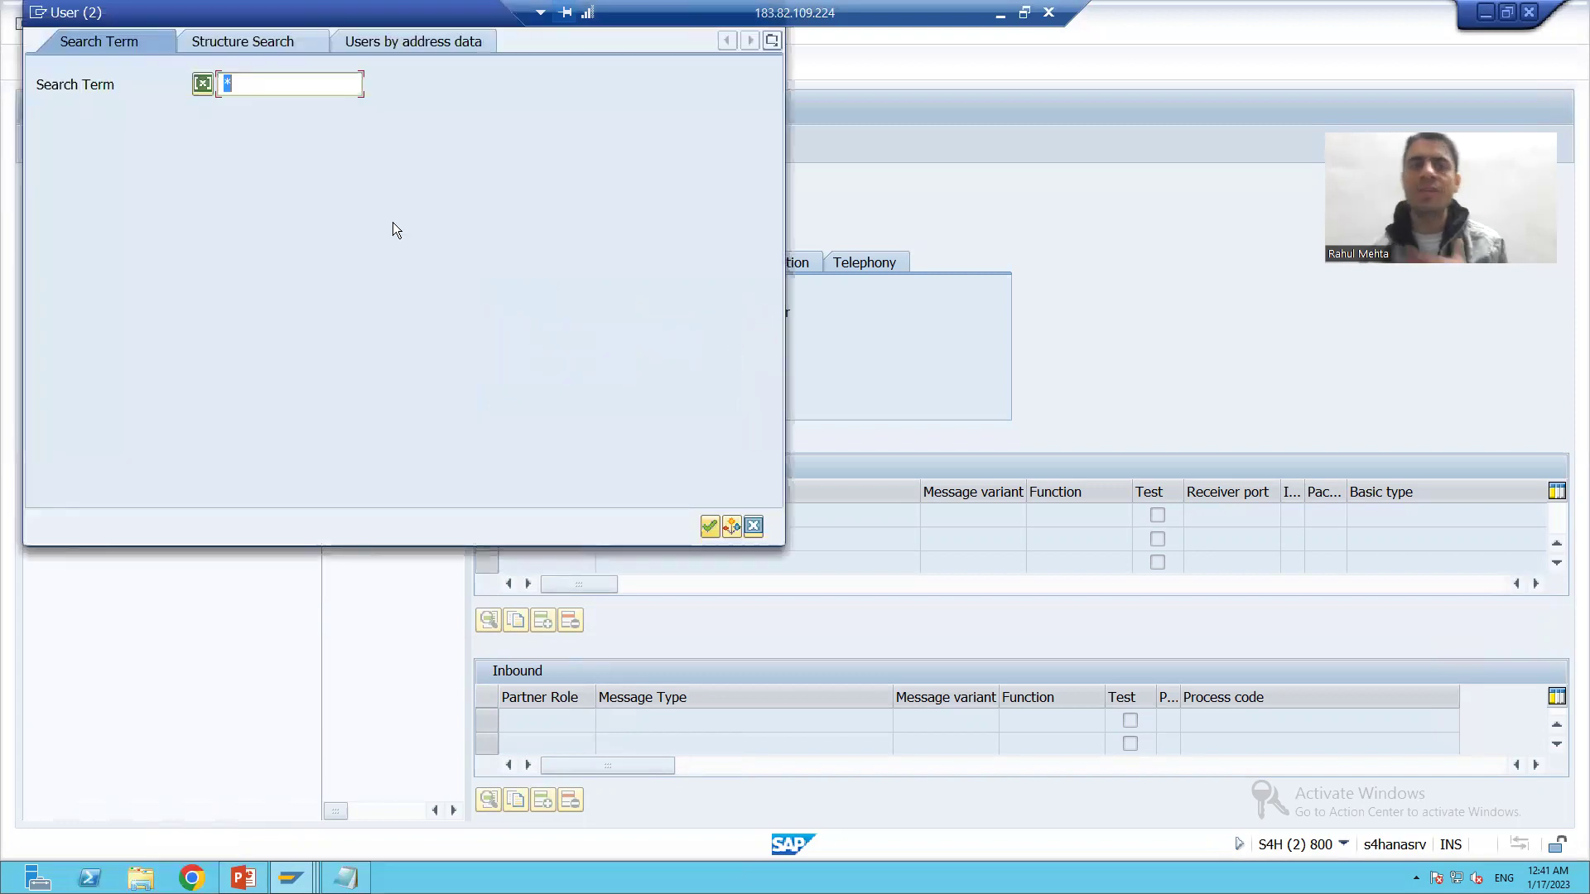
key("BackSpace")
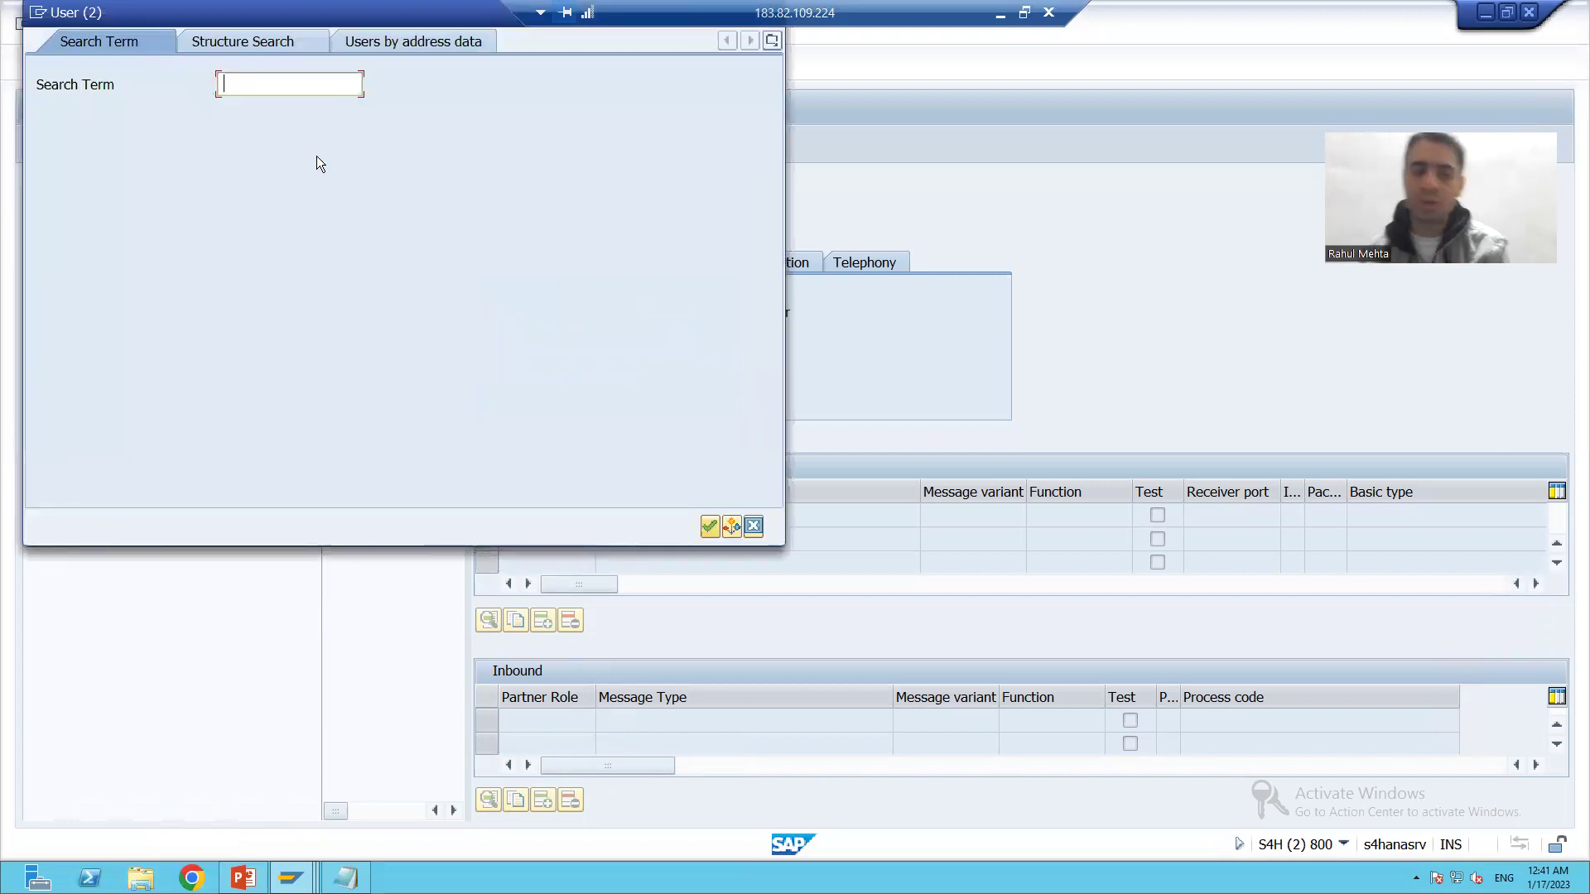
type("S3A")
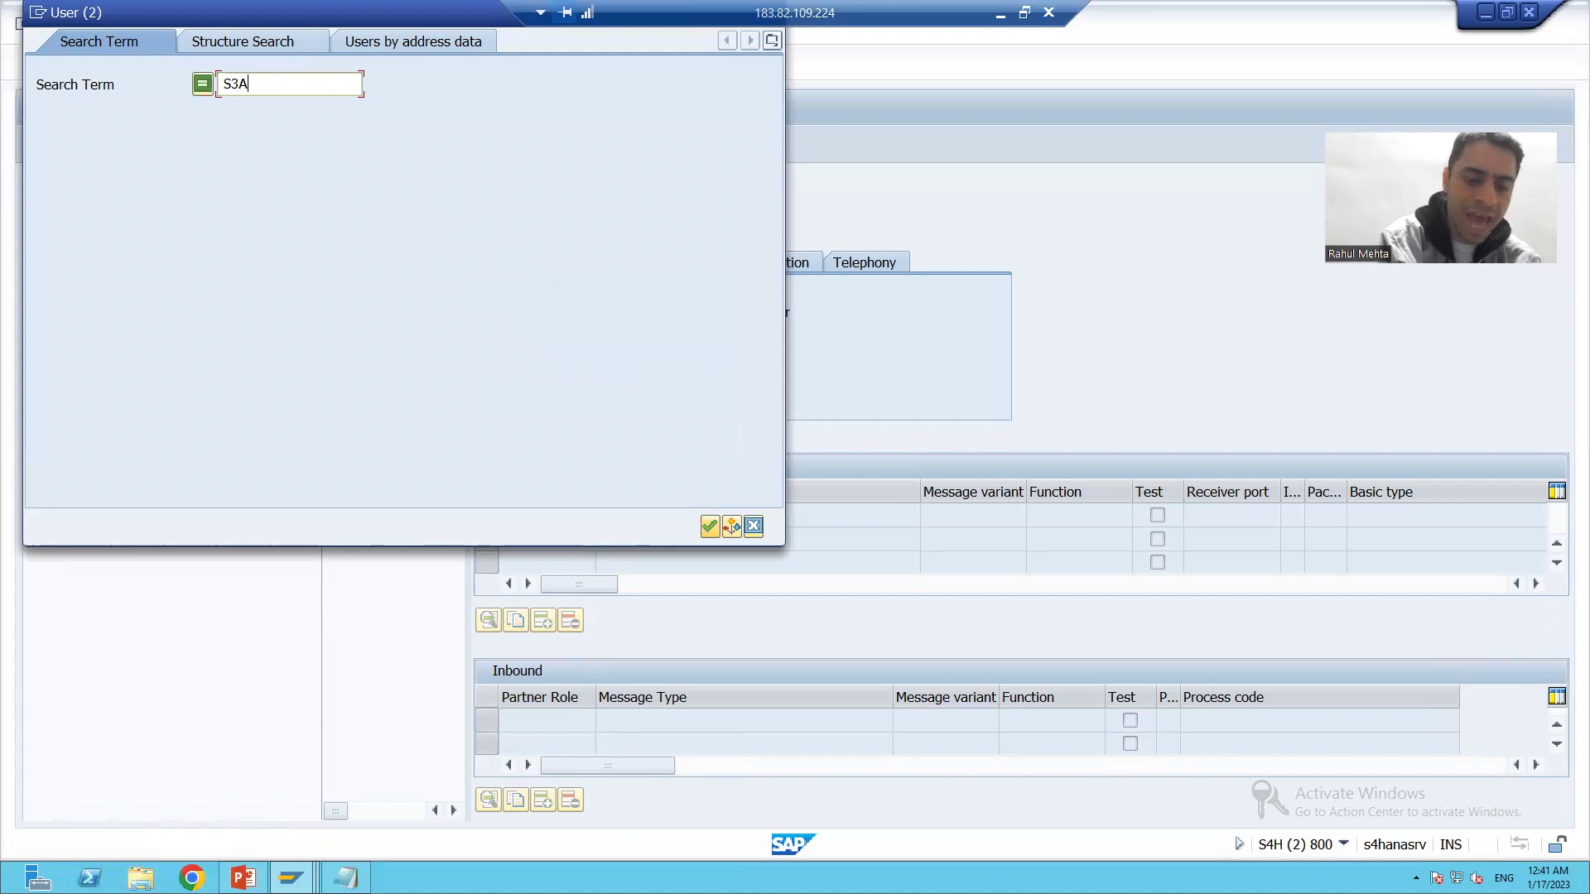
type("UG13")
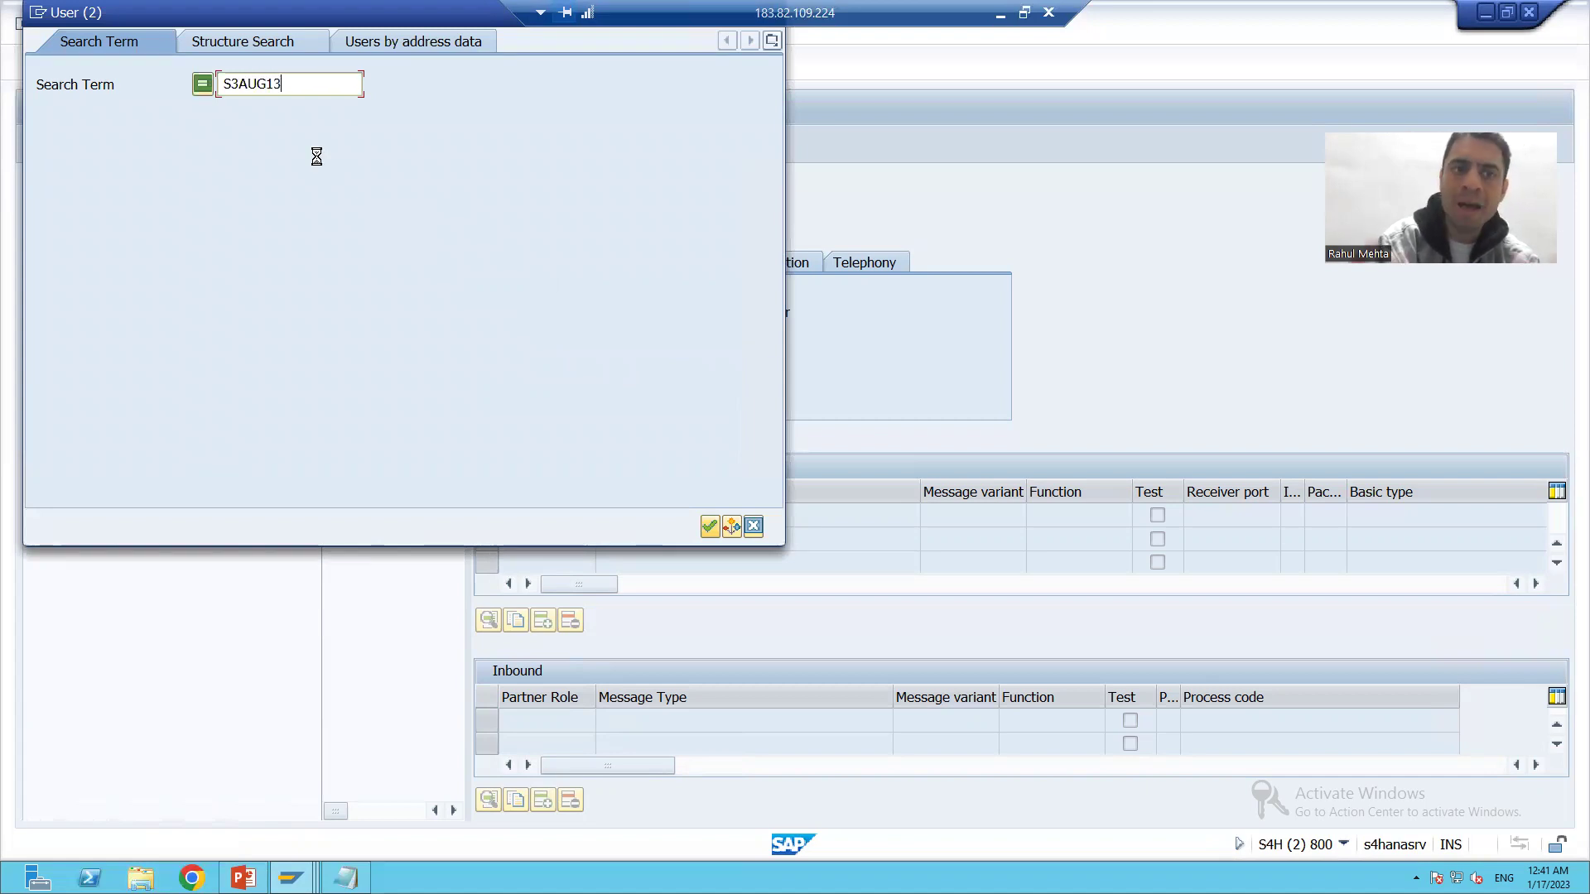
key("Return")
double_click(137, 134)
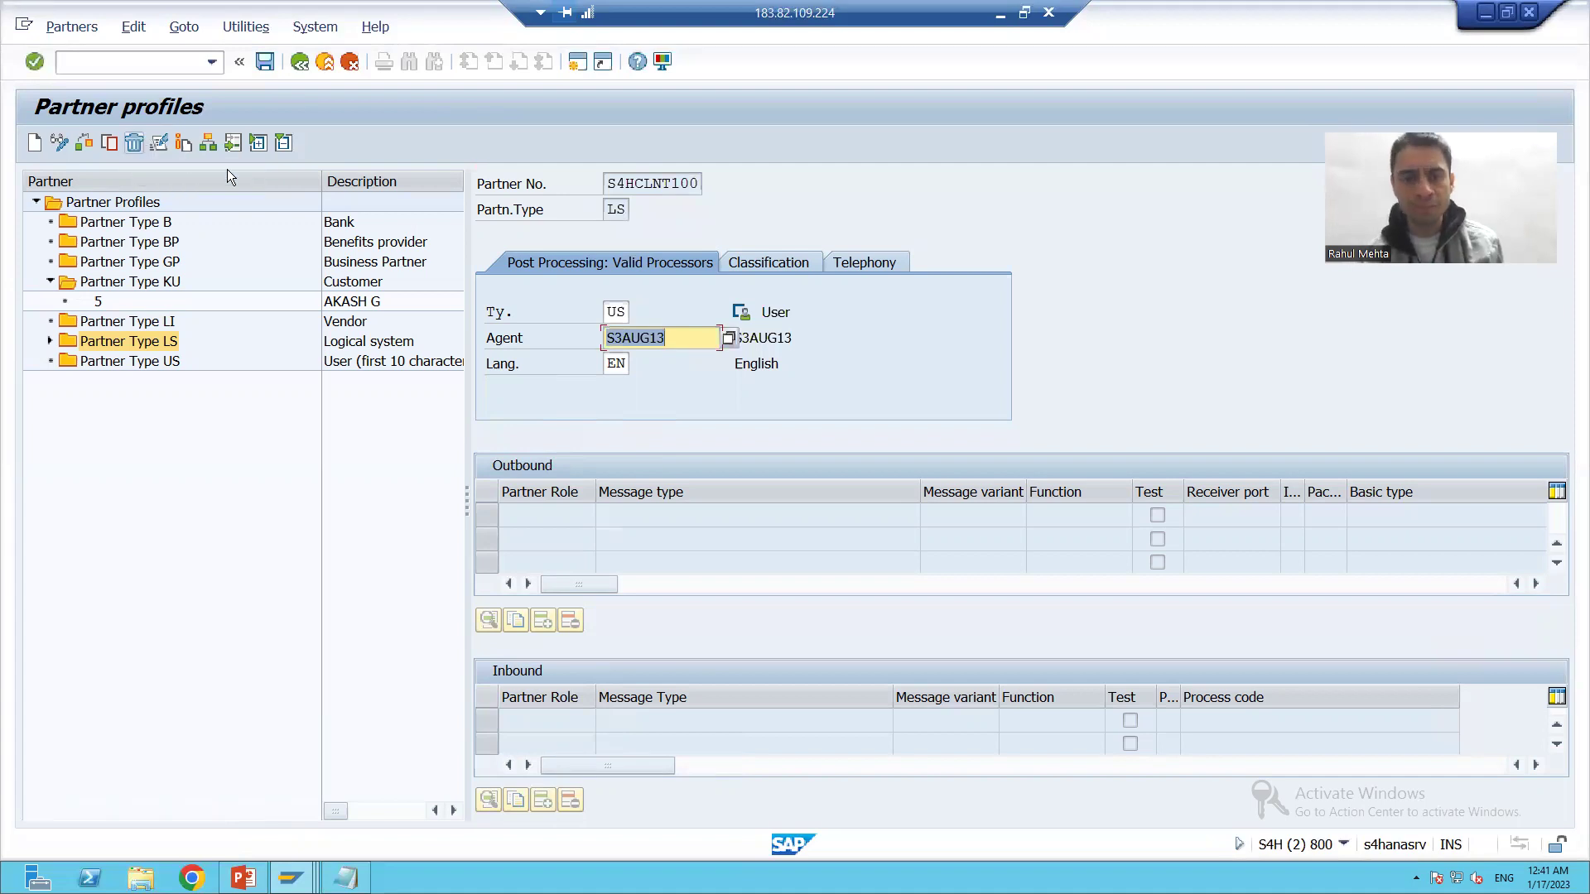
key("Return")
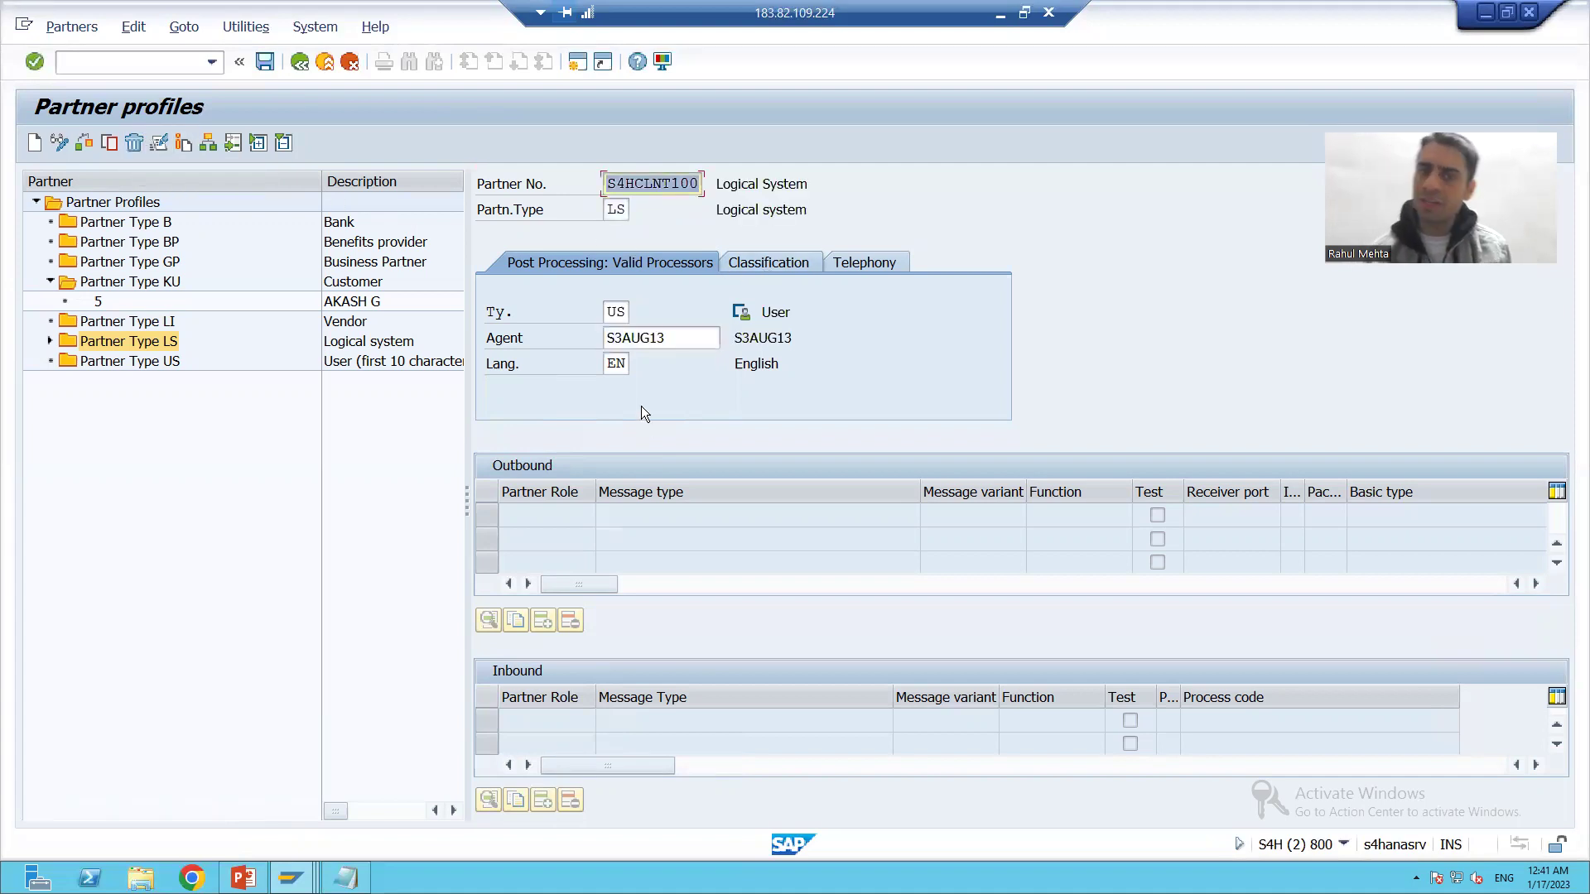
Step: Show the partner profile's classification settings and save the S4HCLNT100 profile
left_click(776, 267)
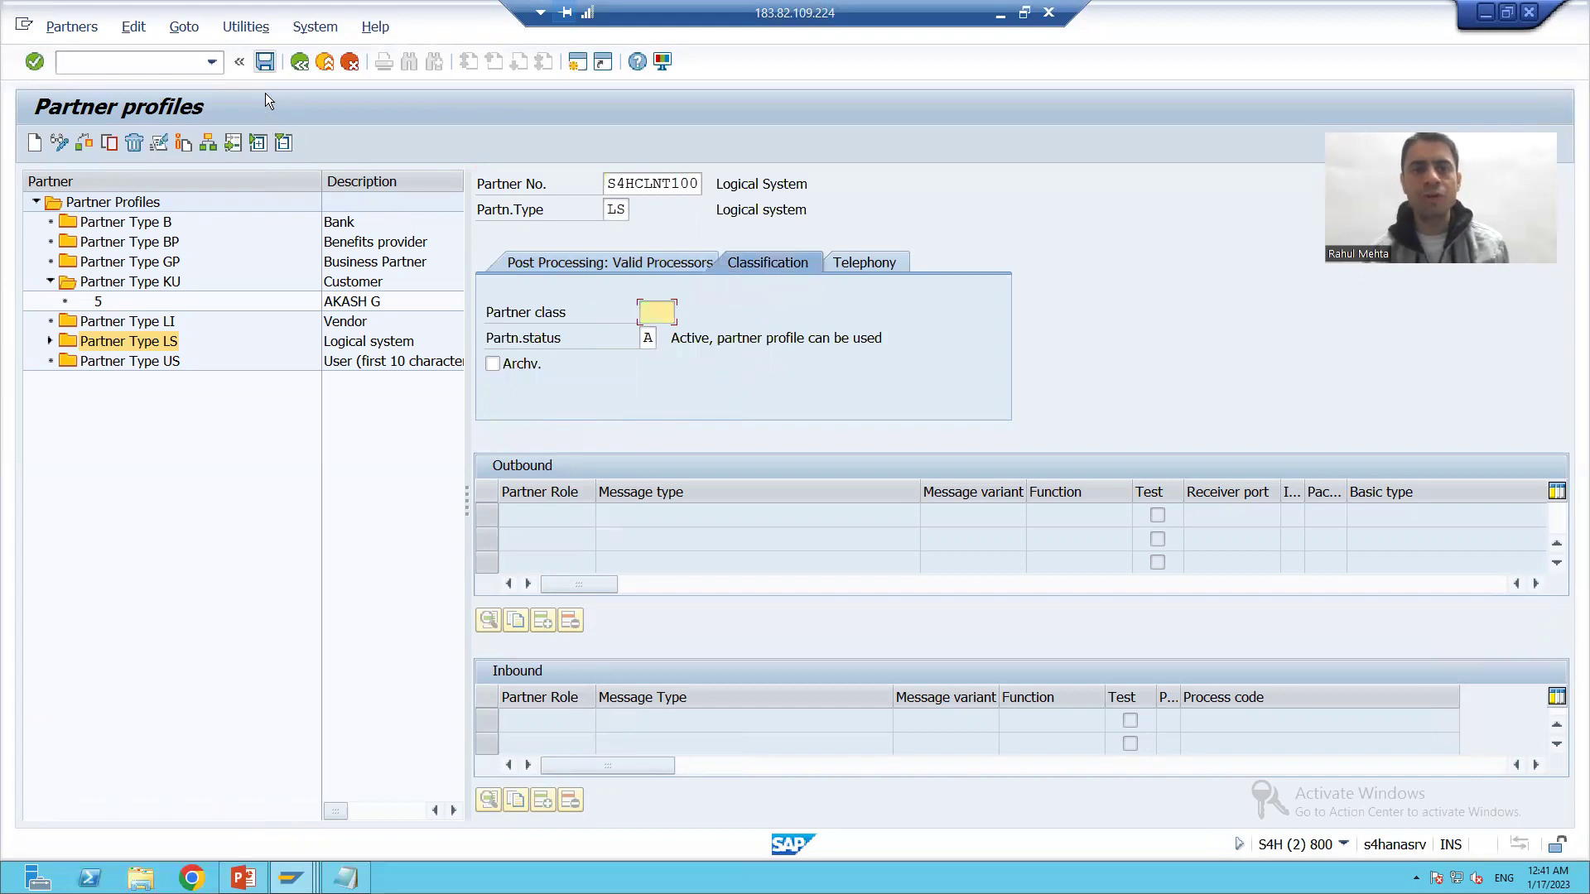
left_click(264, 61)
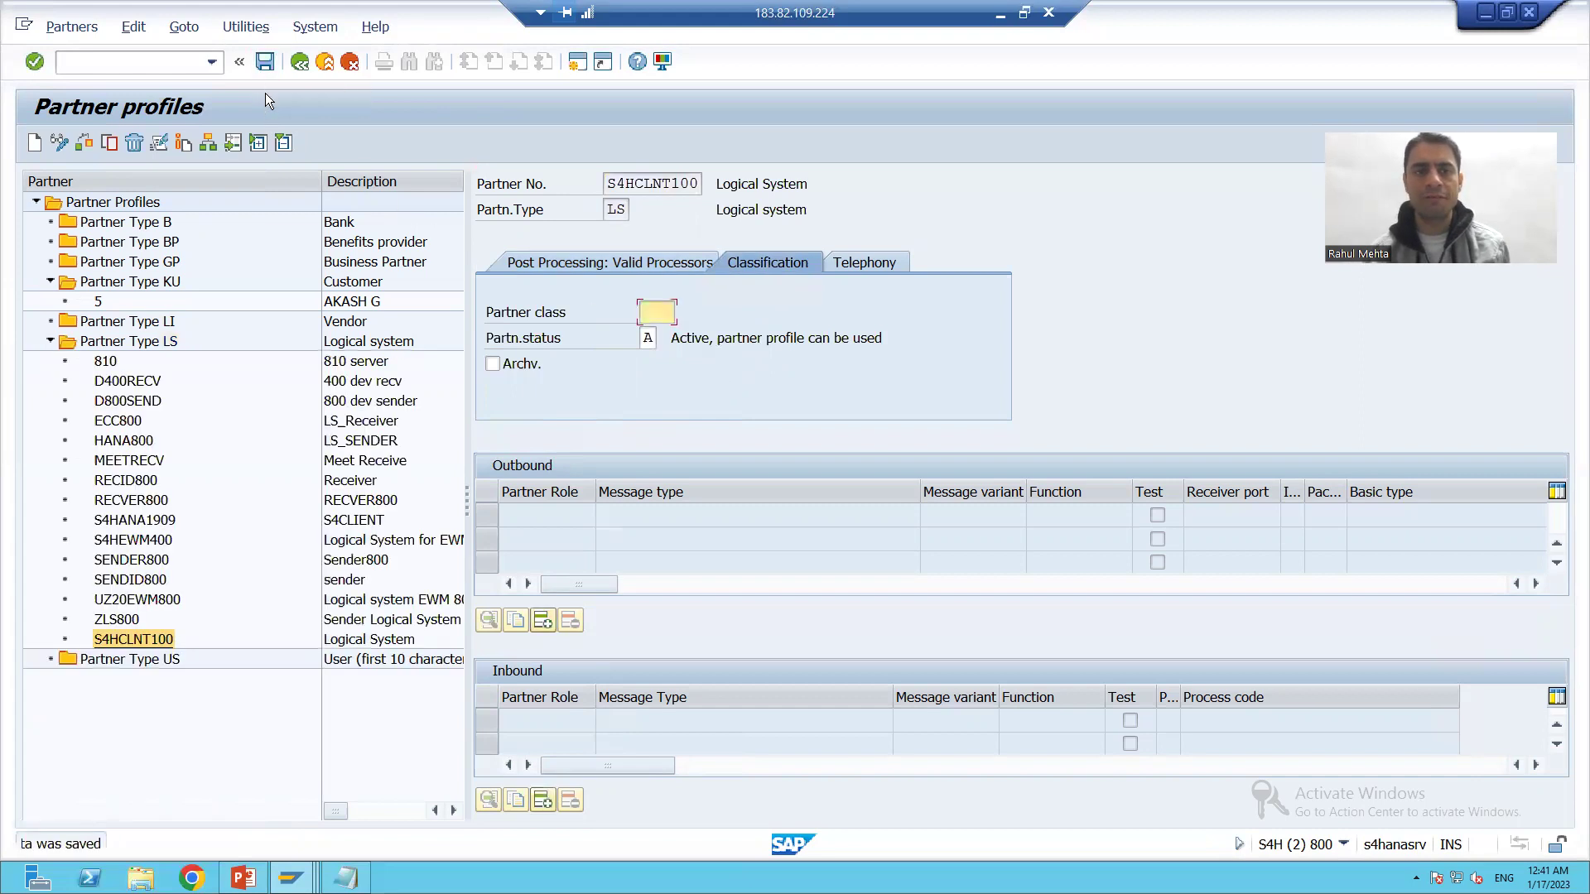
Step: Check the saved S4HCLNT100 profile in the list under Partner Type LS
left_click(100, 645)
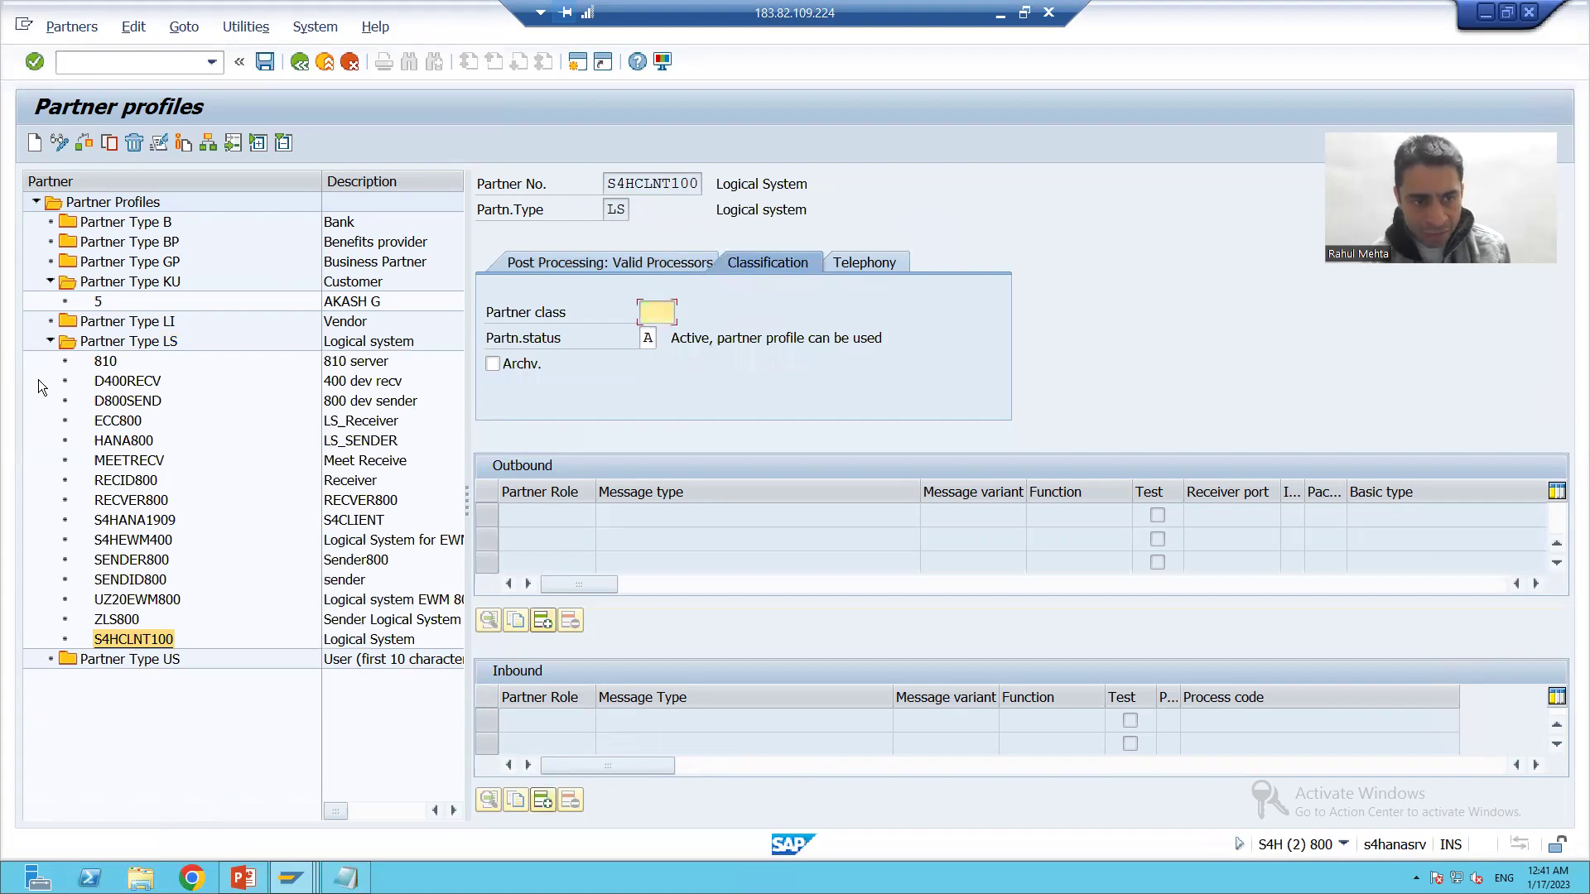
left_click(50, 340)
left_click(50, 340)
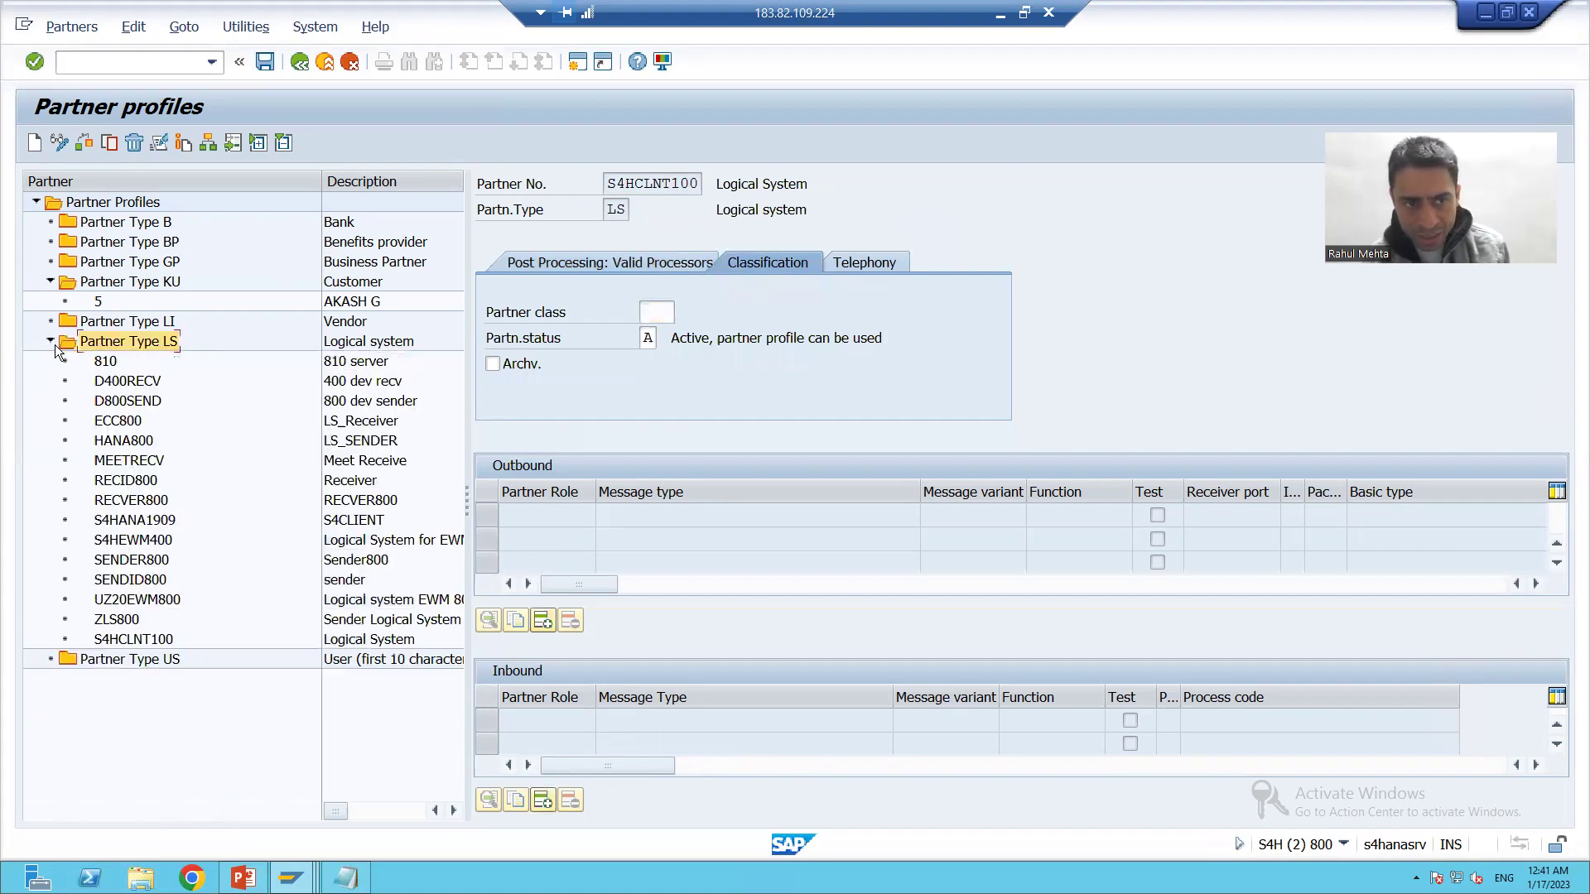
left_click(138, 641)
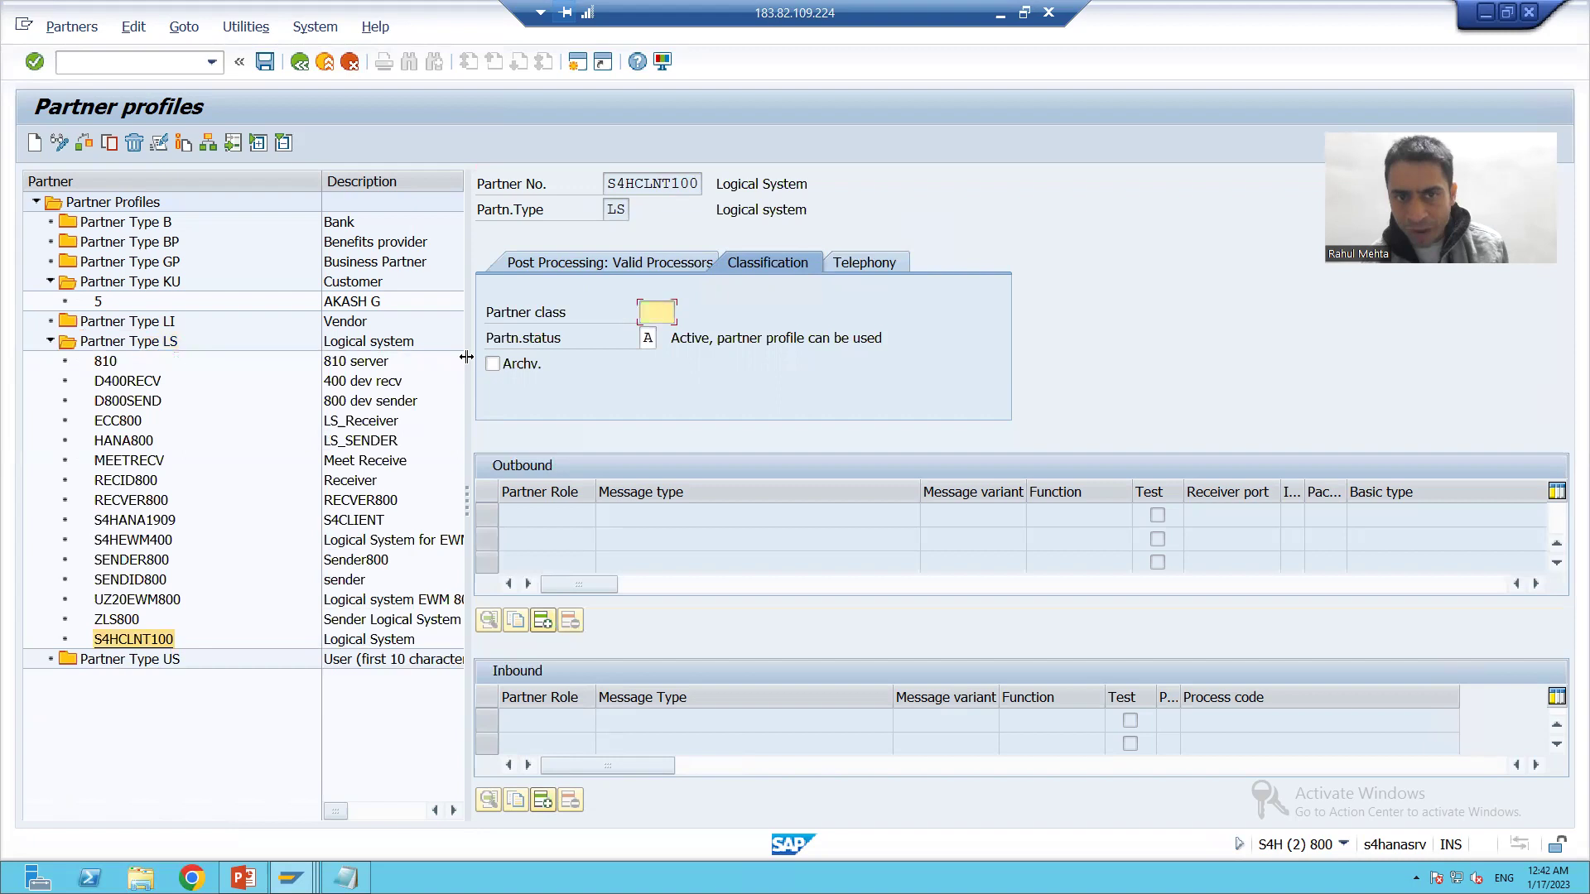
Step: Review the S4HCLNT100 profile's partner number, post-processing agent settings, and its outbound and inbound parameter tables
left_click(518, 266)
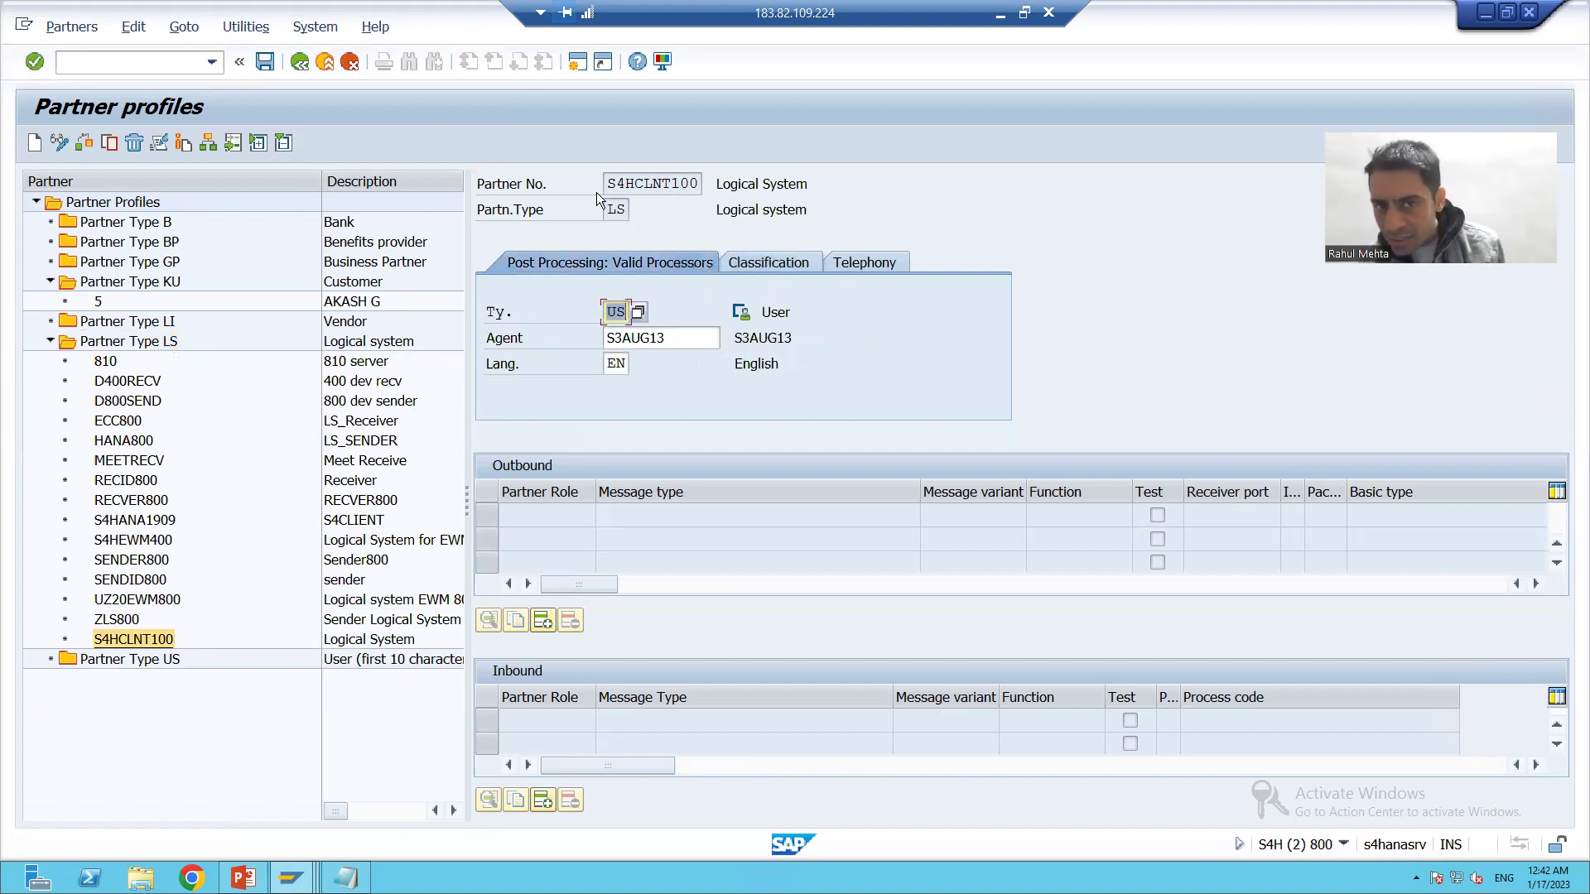
left_click(626, 190)
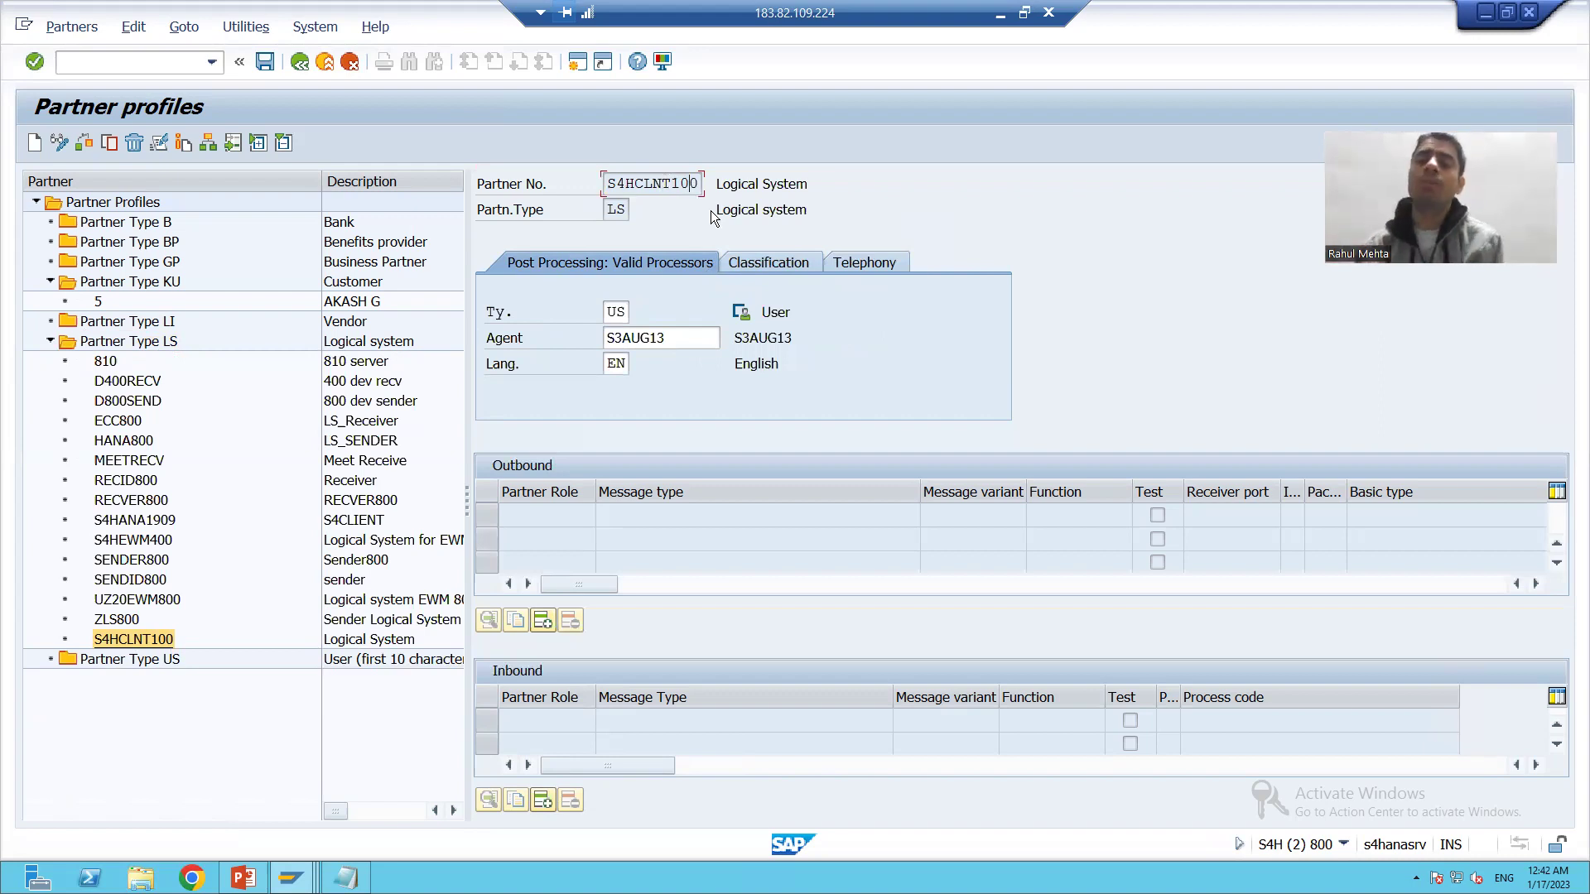
left_click(575, 514)
left_click(535, 719)
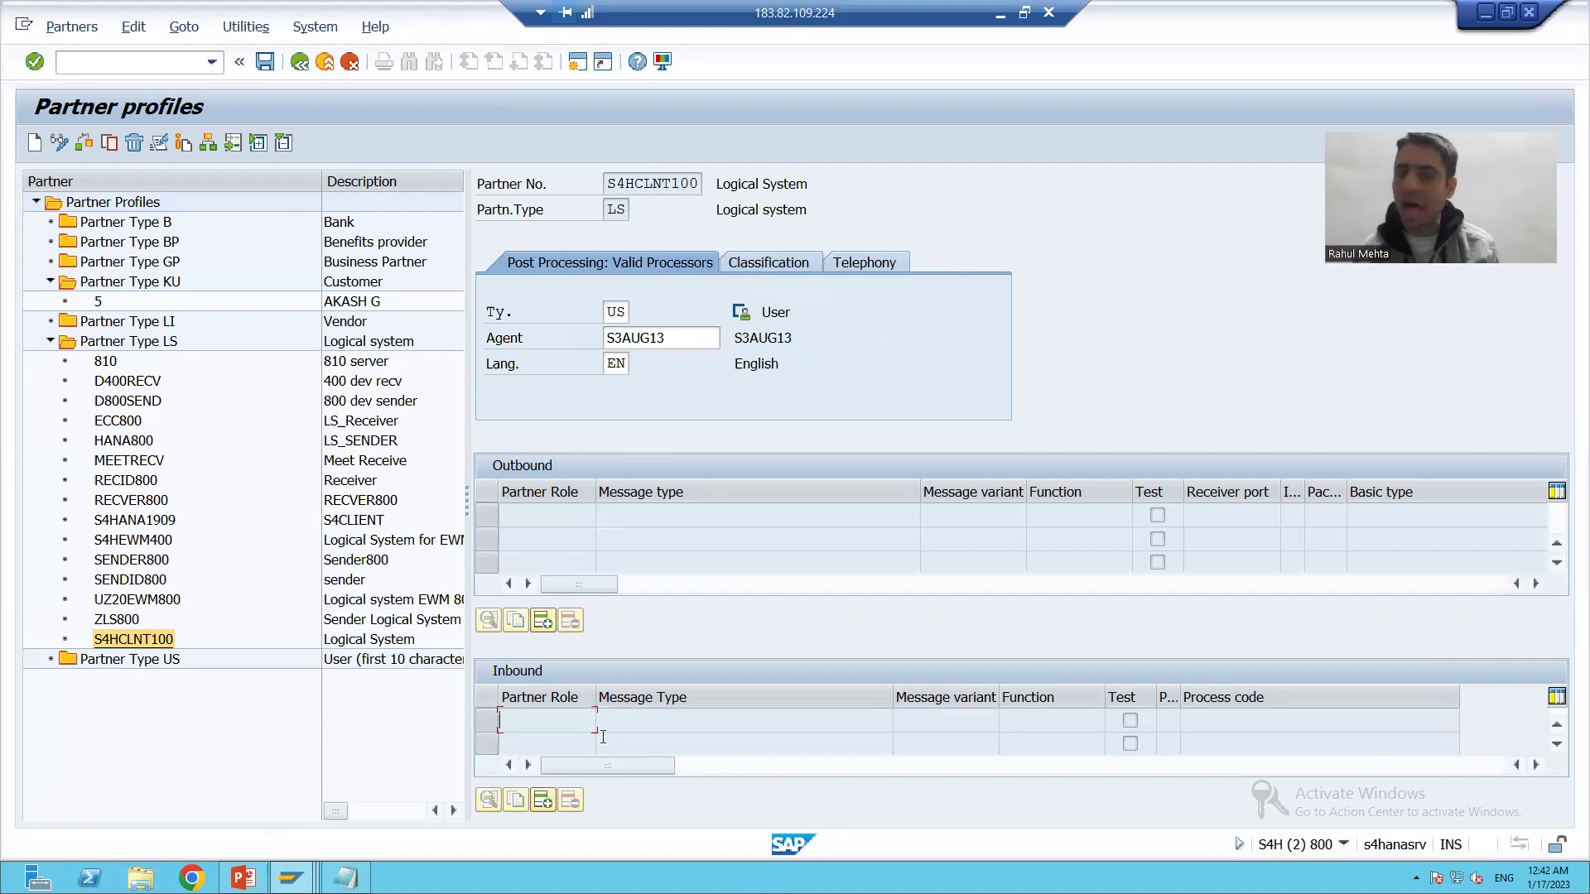
left_click(591, 517)
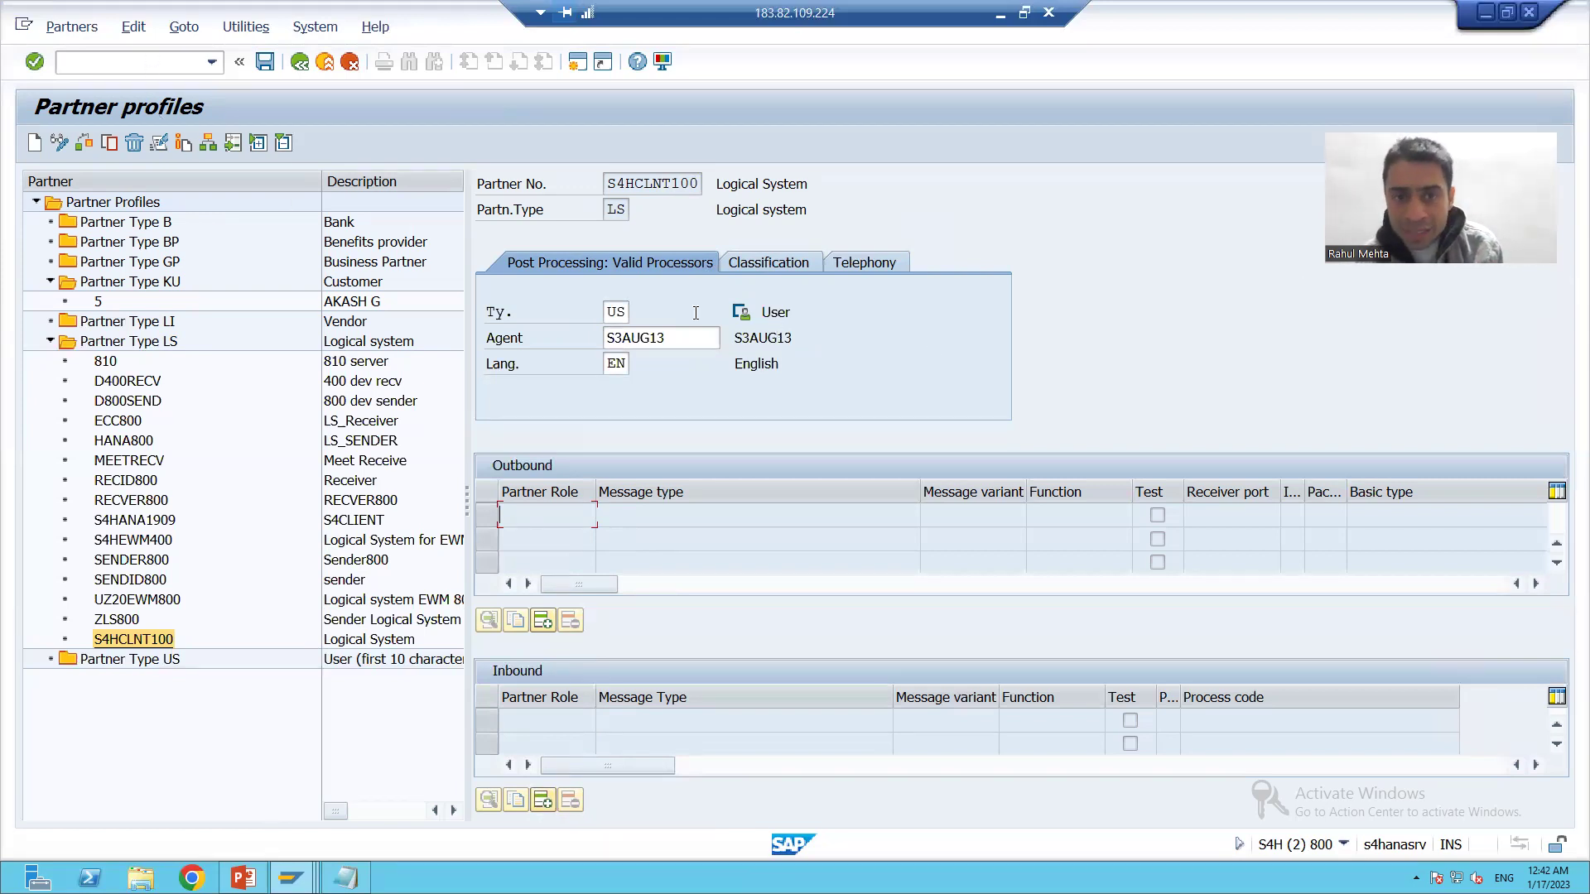
left_click(621, 317)
left_click(622, 338)
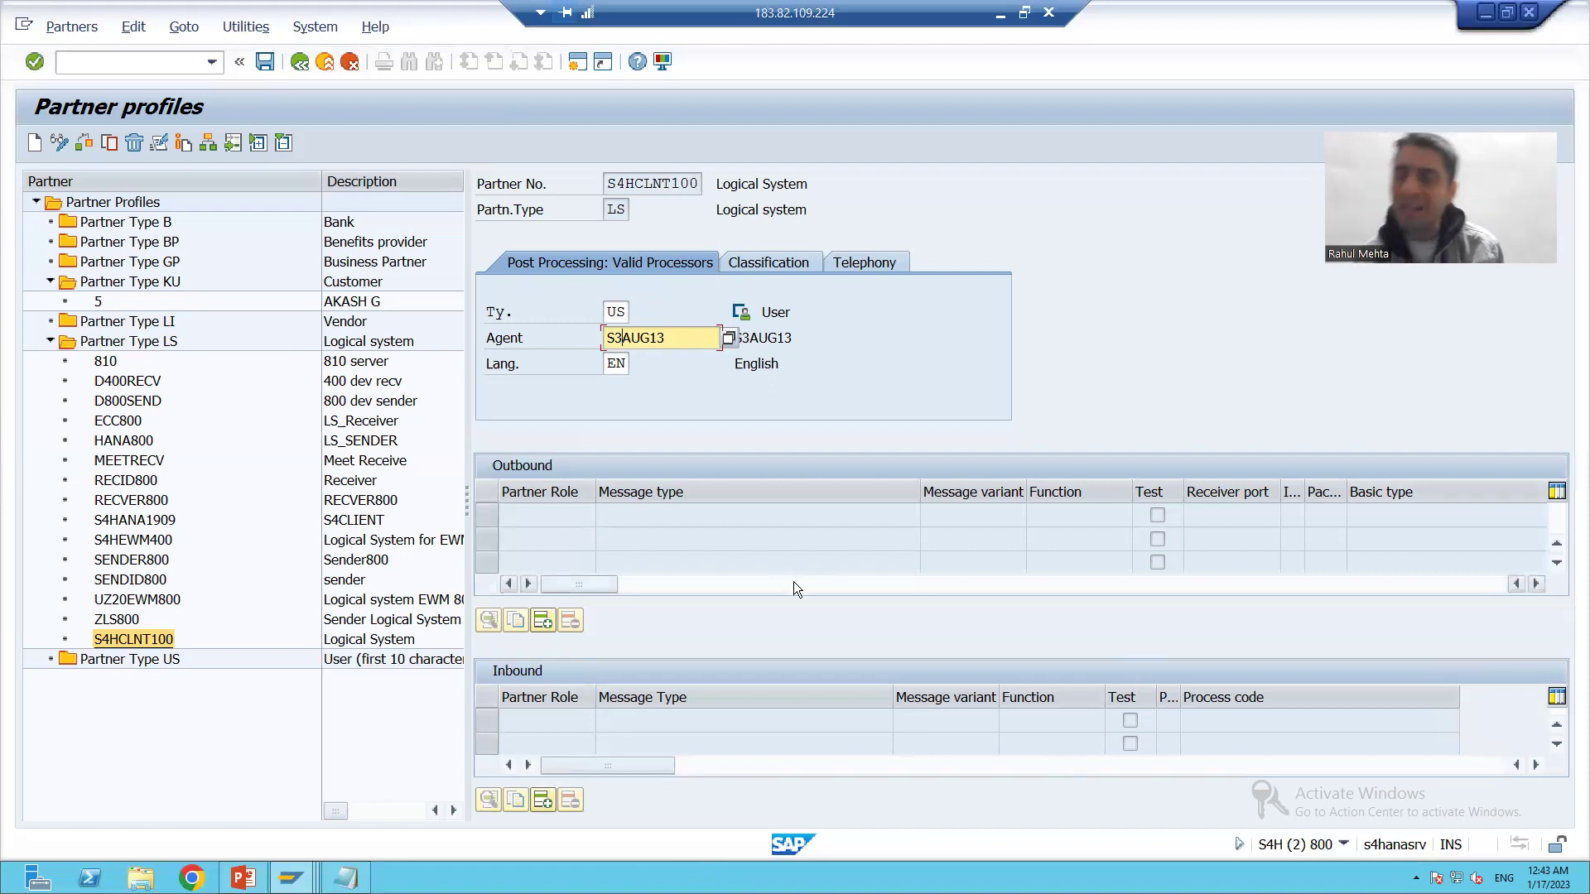
left_click(539, 717)
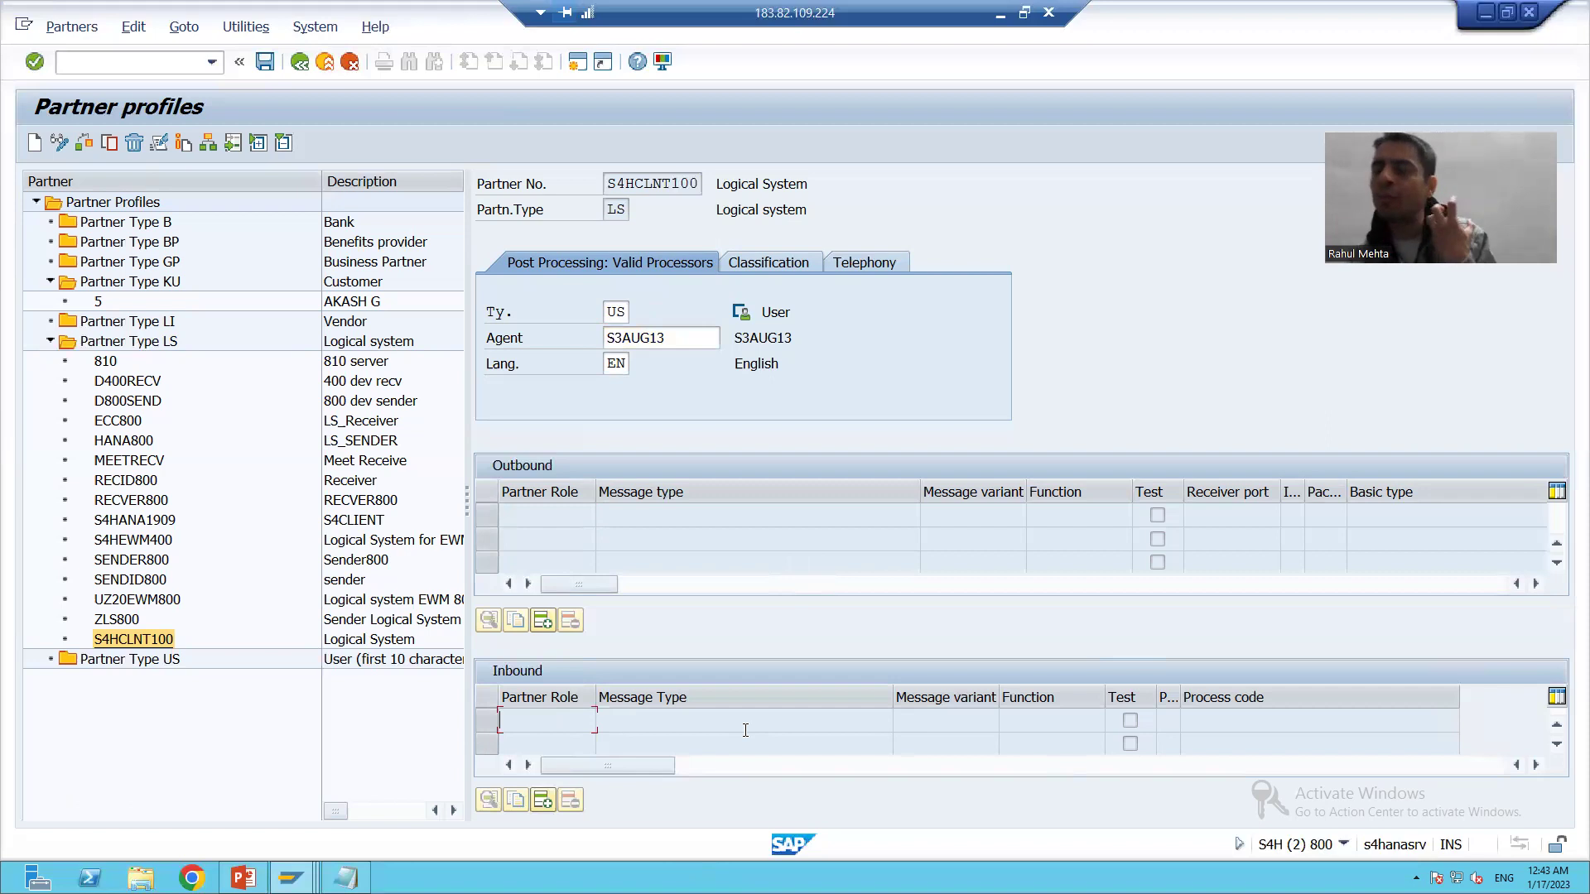
left_click(538, 523)
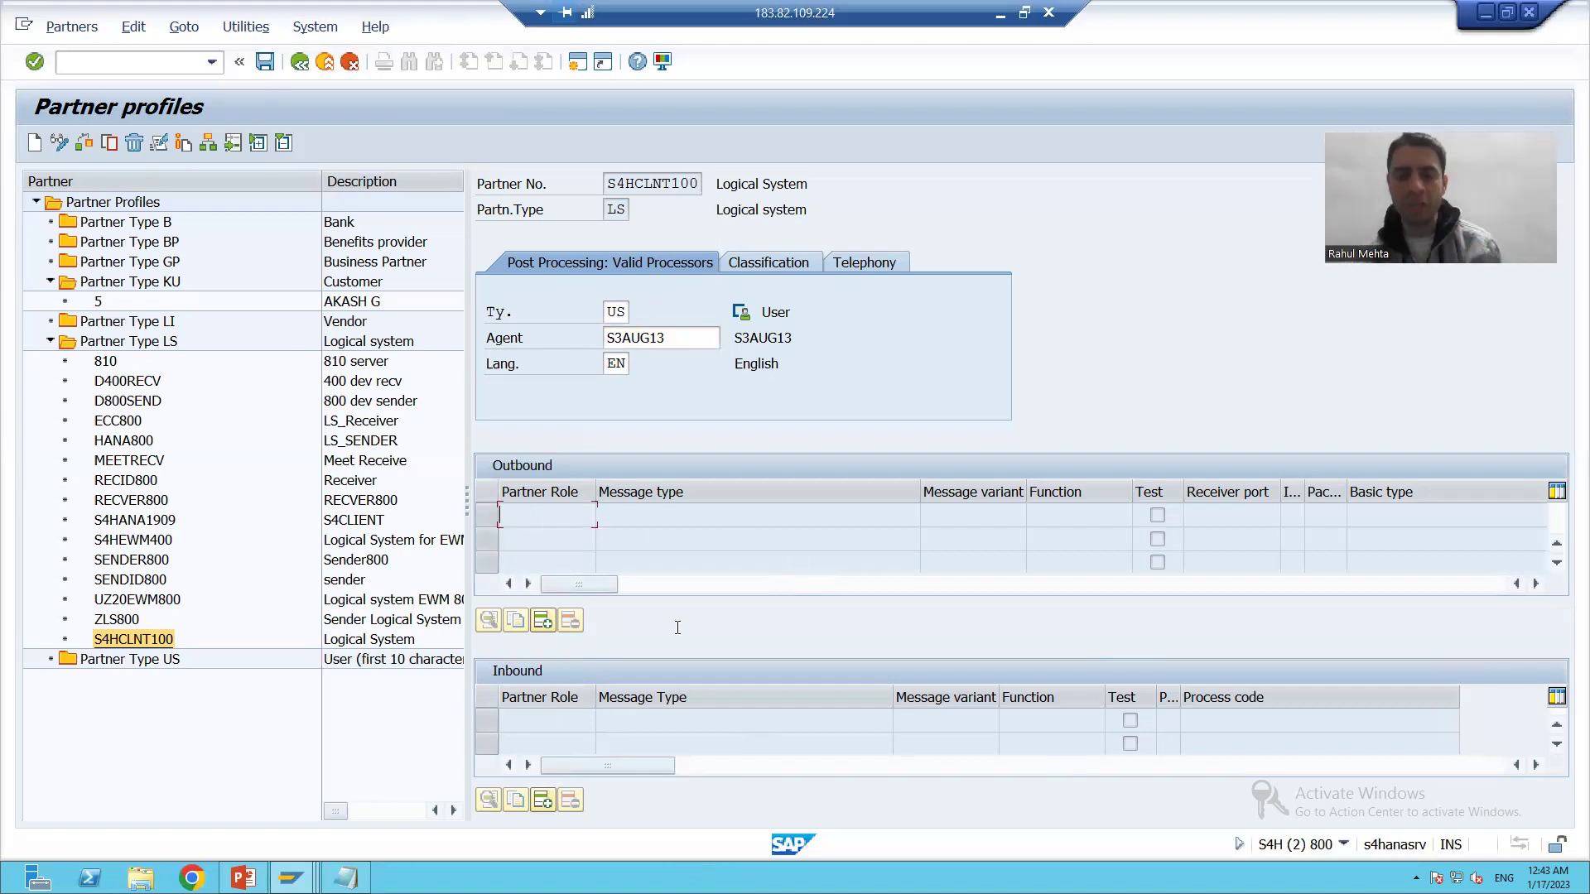
Step: Start a new inbound parameter for partner S4HCLNT100, and open transaction BDBG in a separate session
left_click(545, 800)
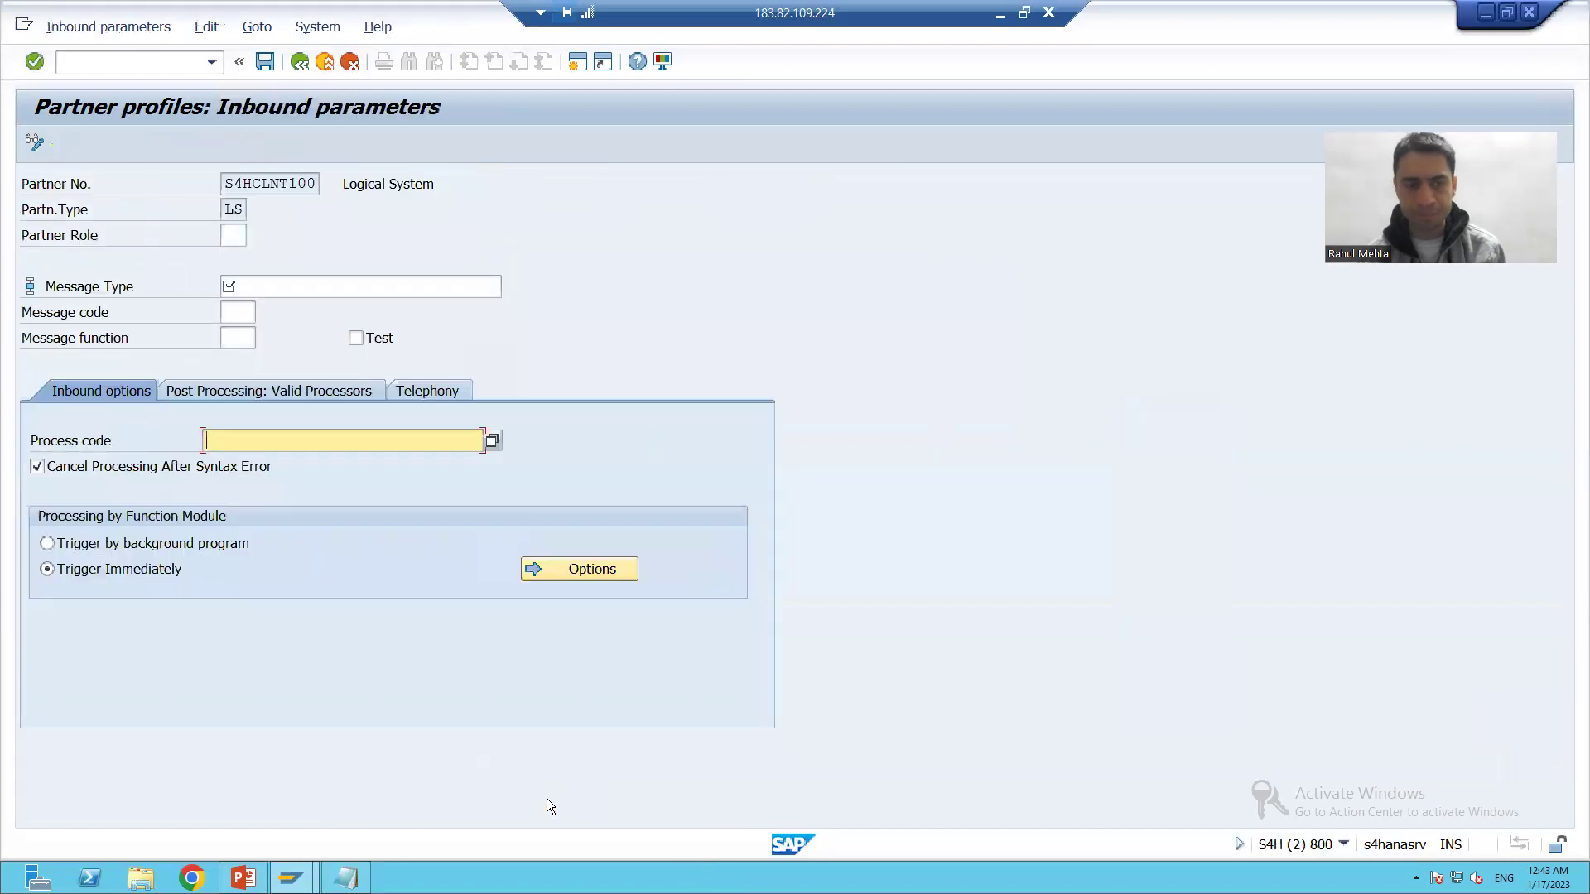
left_click(242, 289)
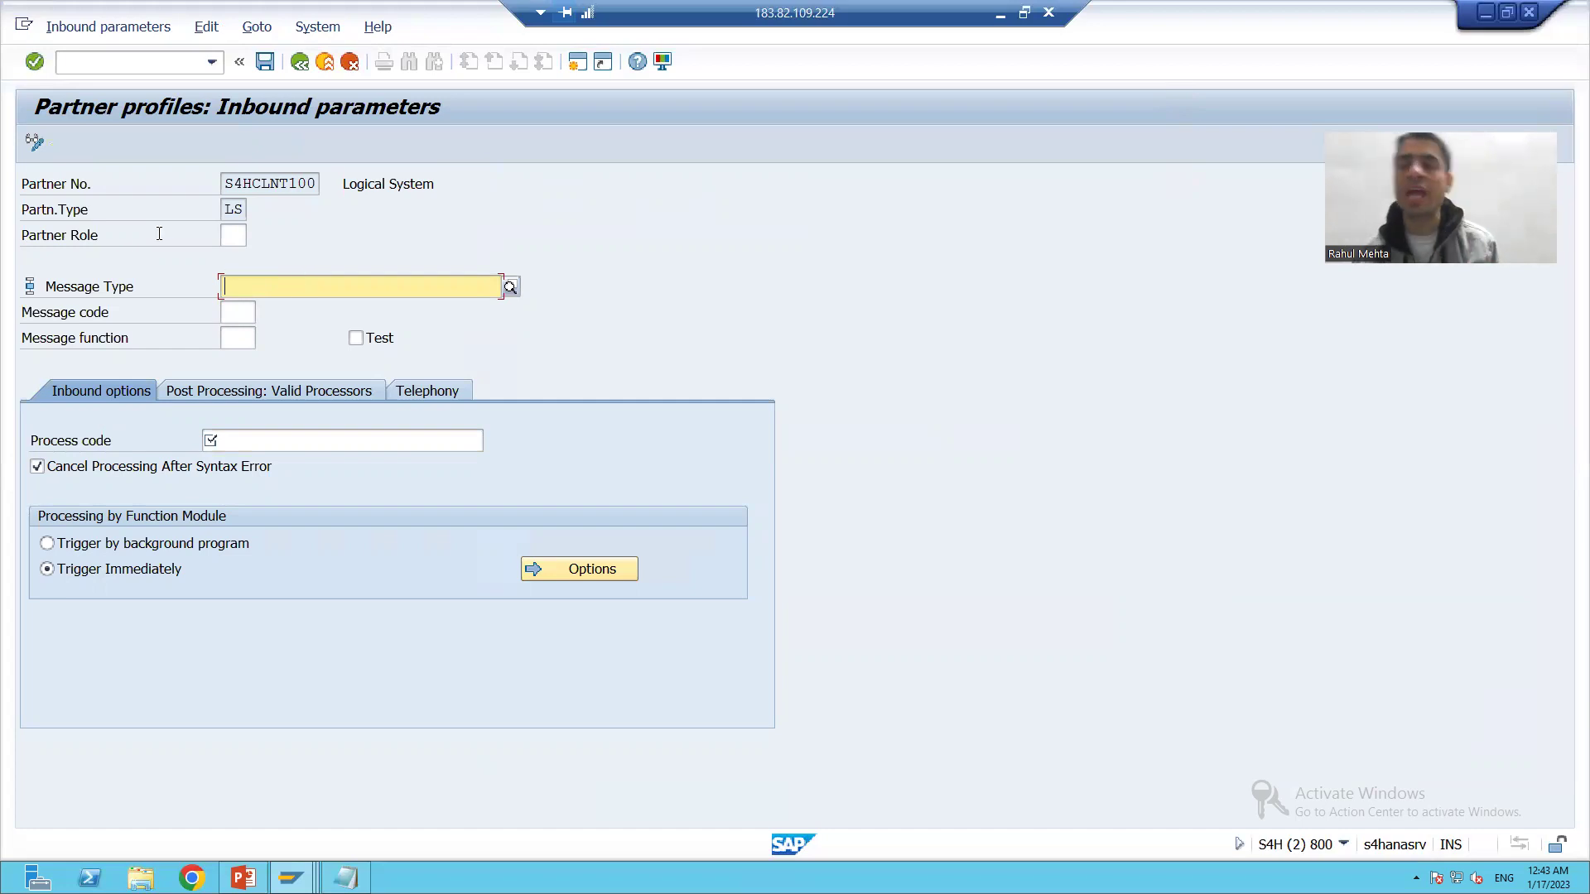
left_click(71, 67)
type("/os")
key("BackSpace")
type("bdbg")
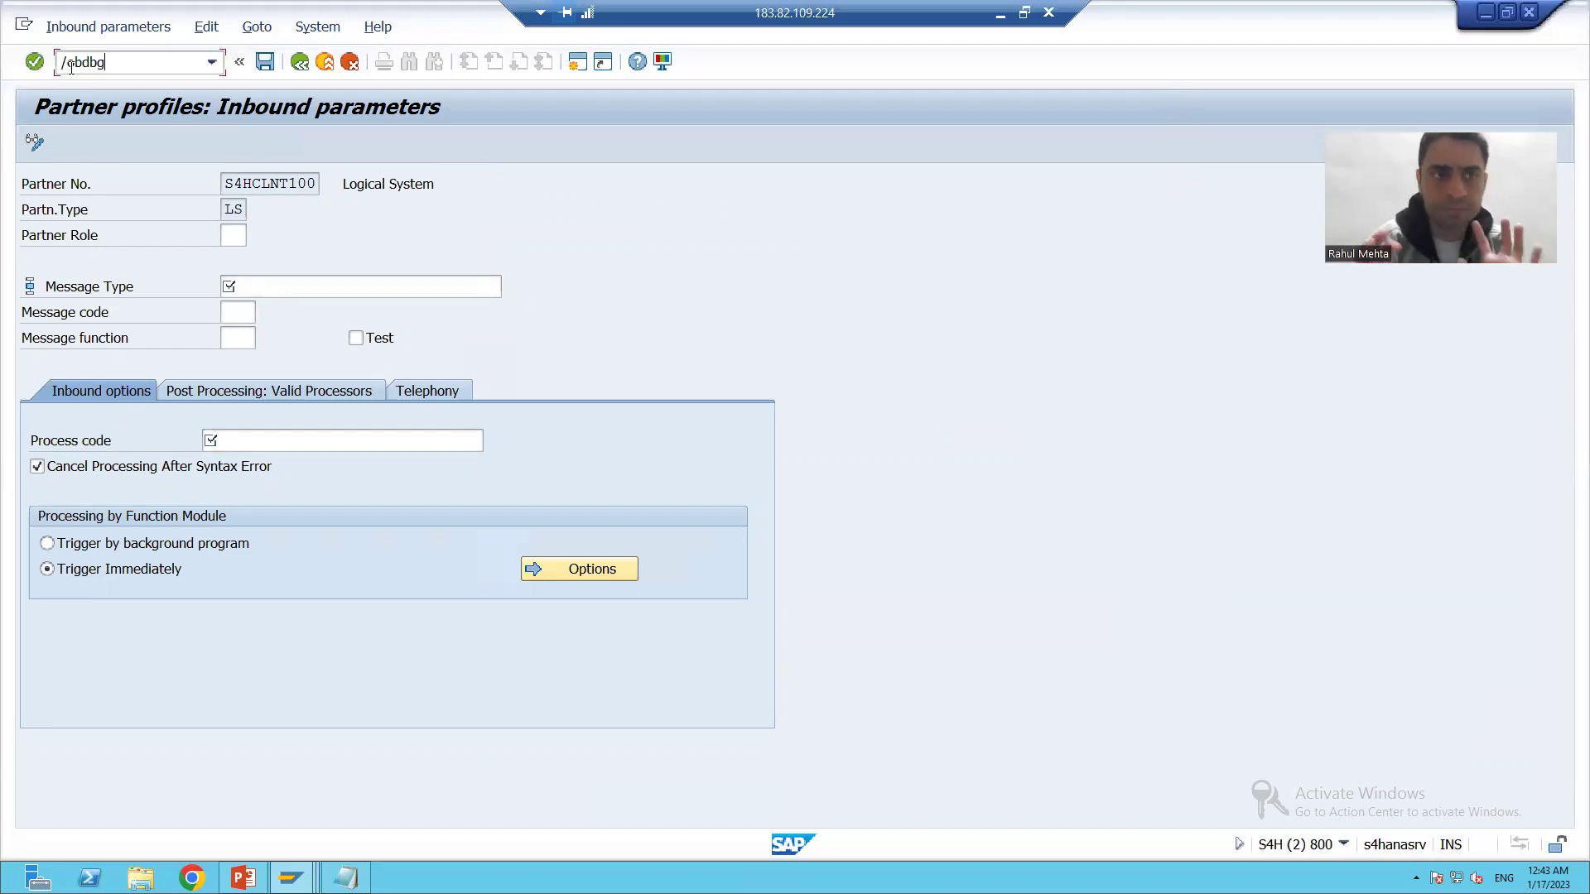
key("Return")
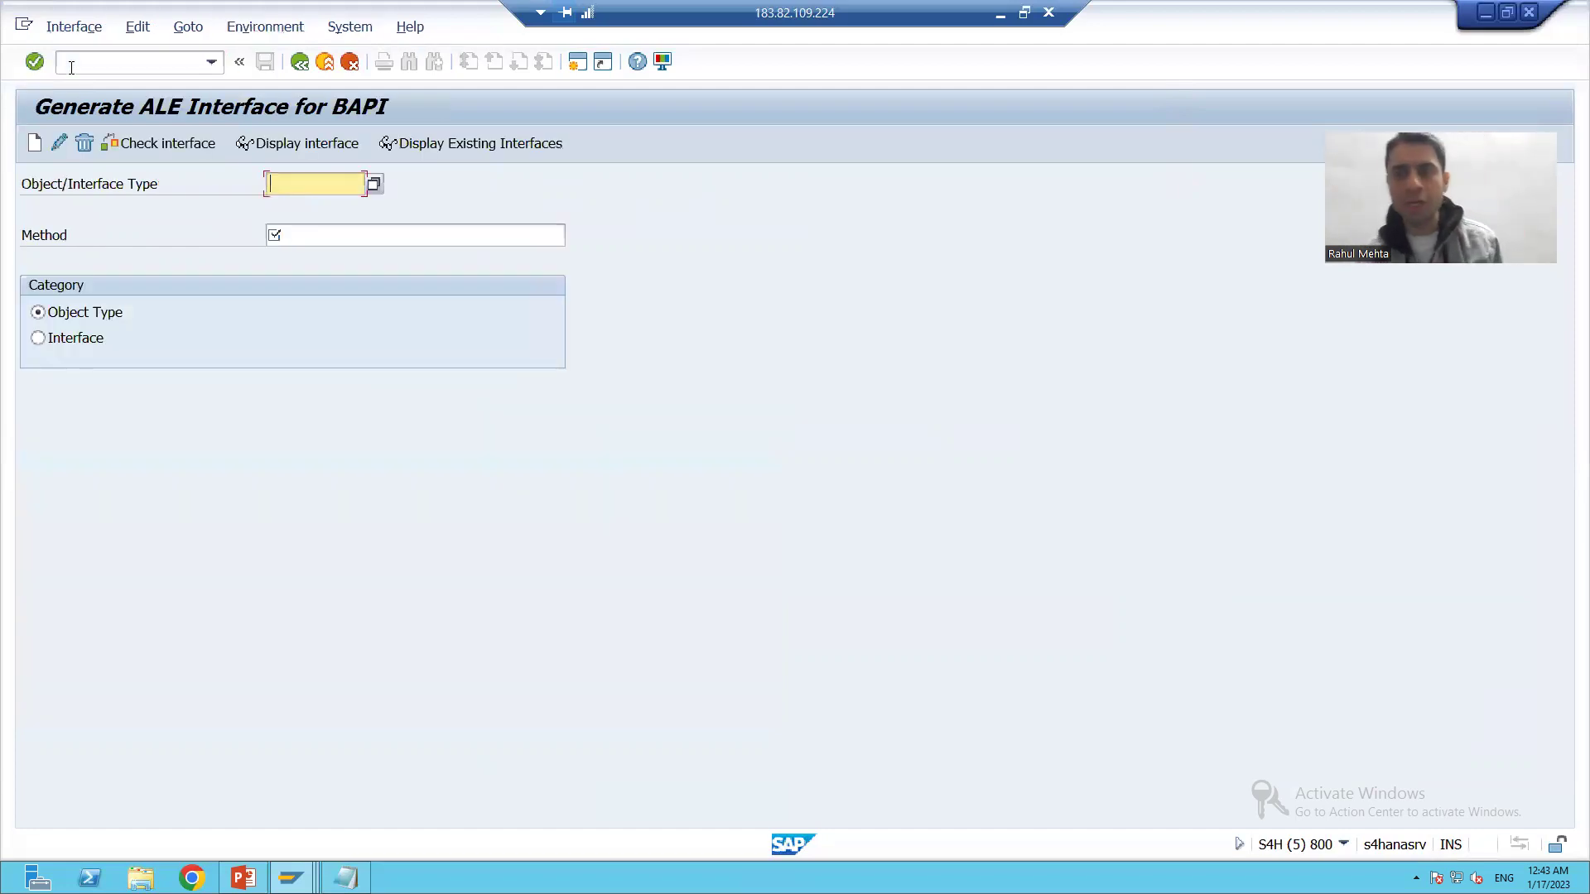
Step: Display the generated ALE interface for object type ZEMPLOYEE and method CREATE to look up its message type
type("Z")
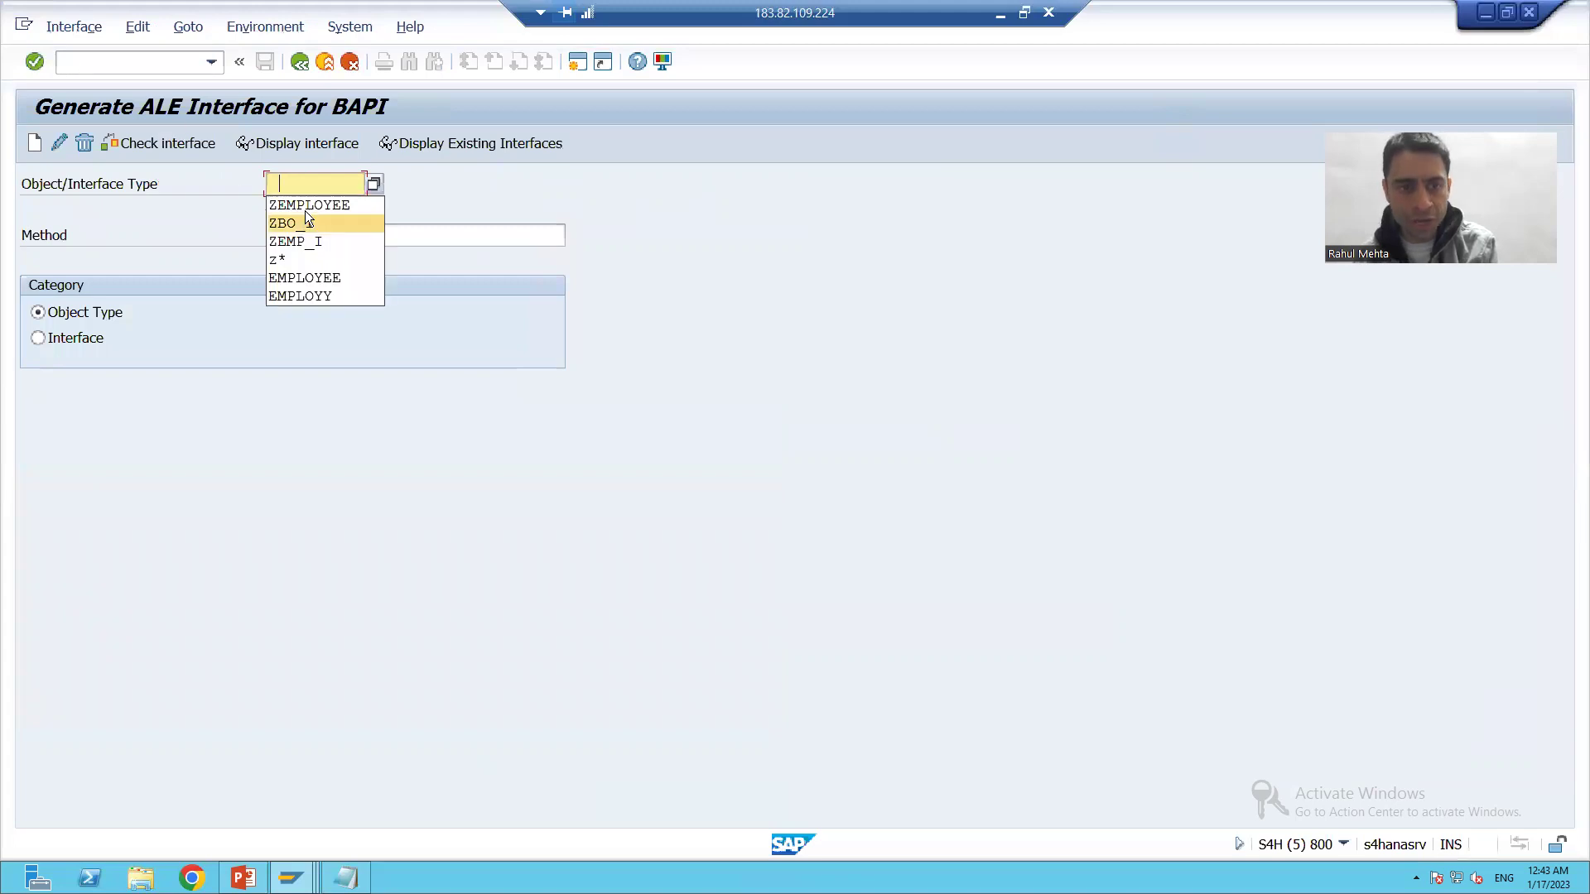
left_click(306, 203)
left_click(309, 234)
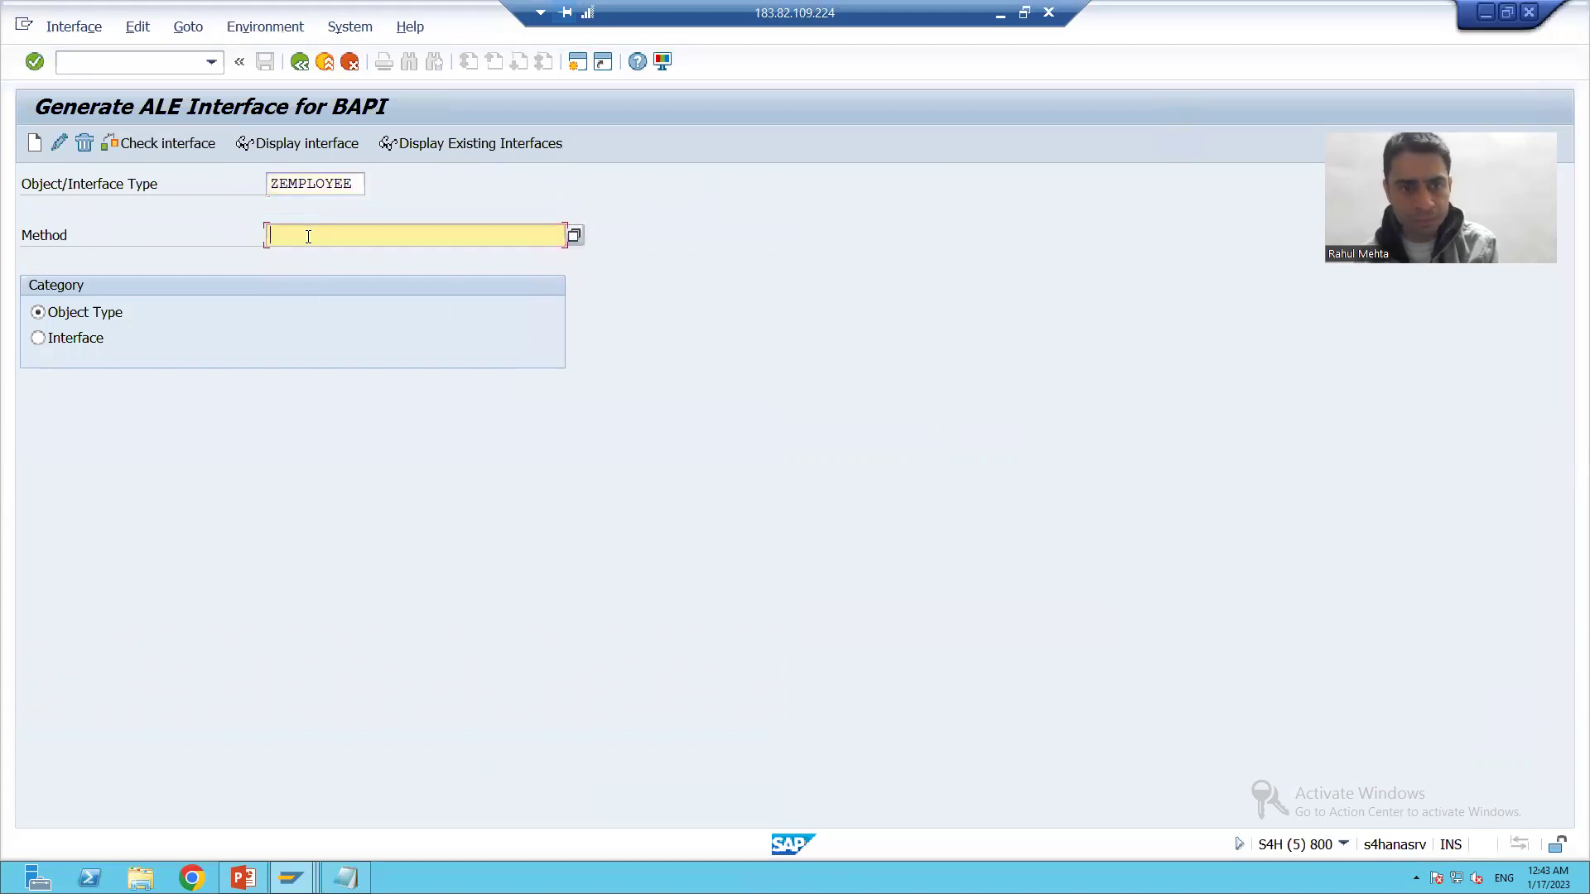
left_click(308, 237)
left_click(300, 258)
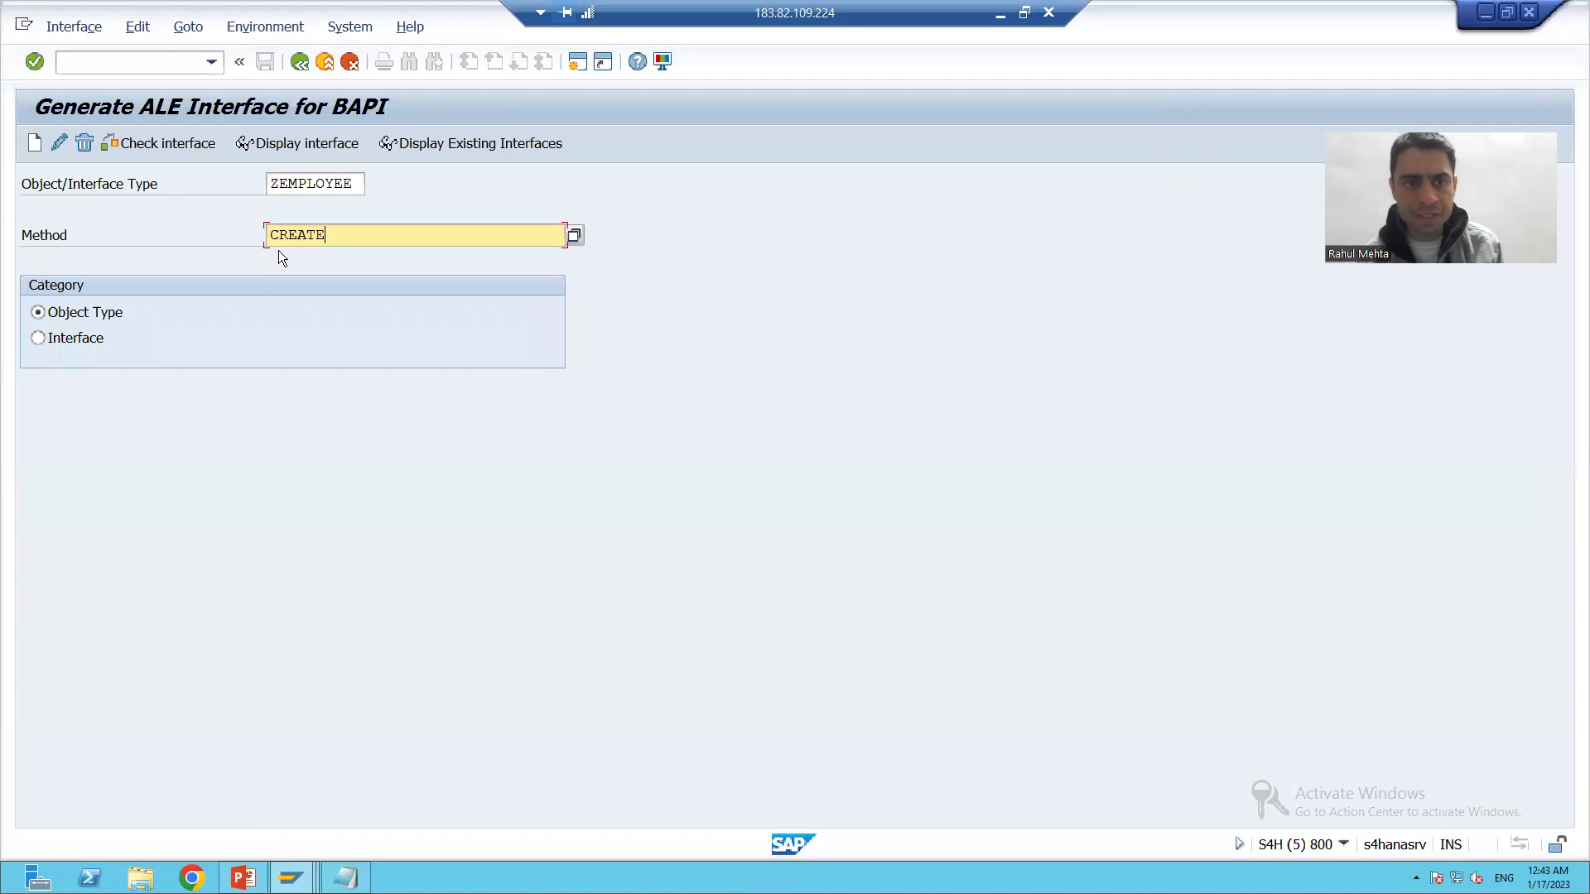
left_click(265, 146)
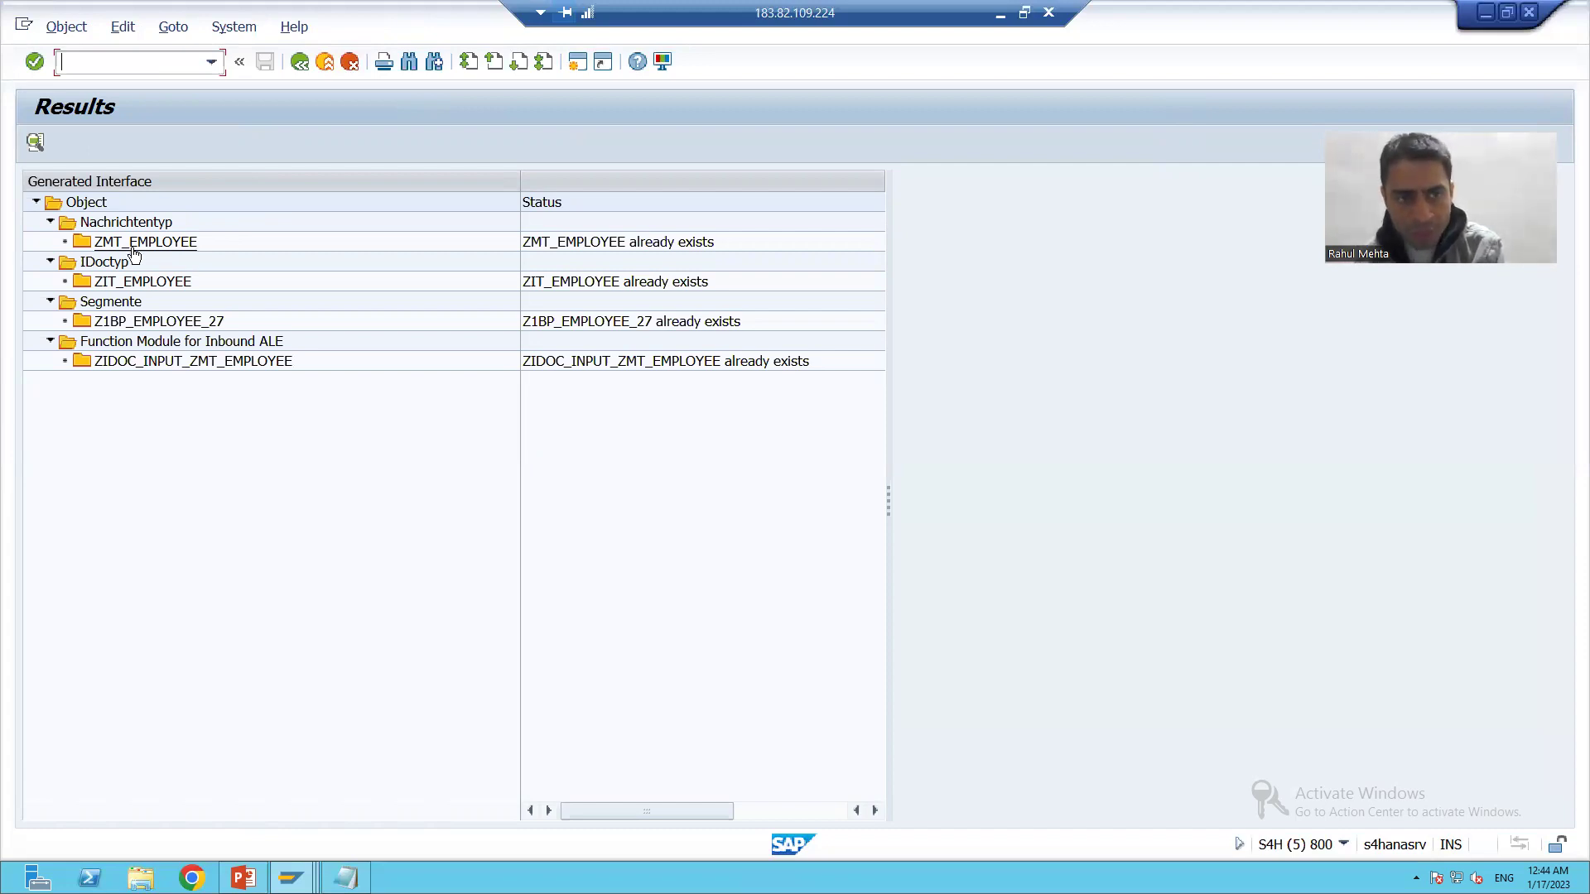
Step: Return to the inbound parameters session and set the message type to ZMT_EMPLOYEE
key("alt+Tab")
type("ZMT_E")
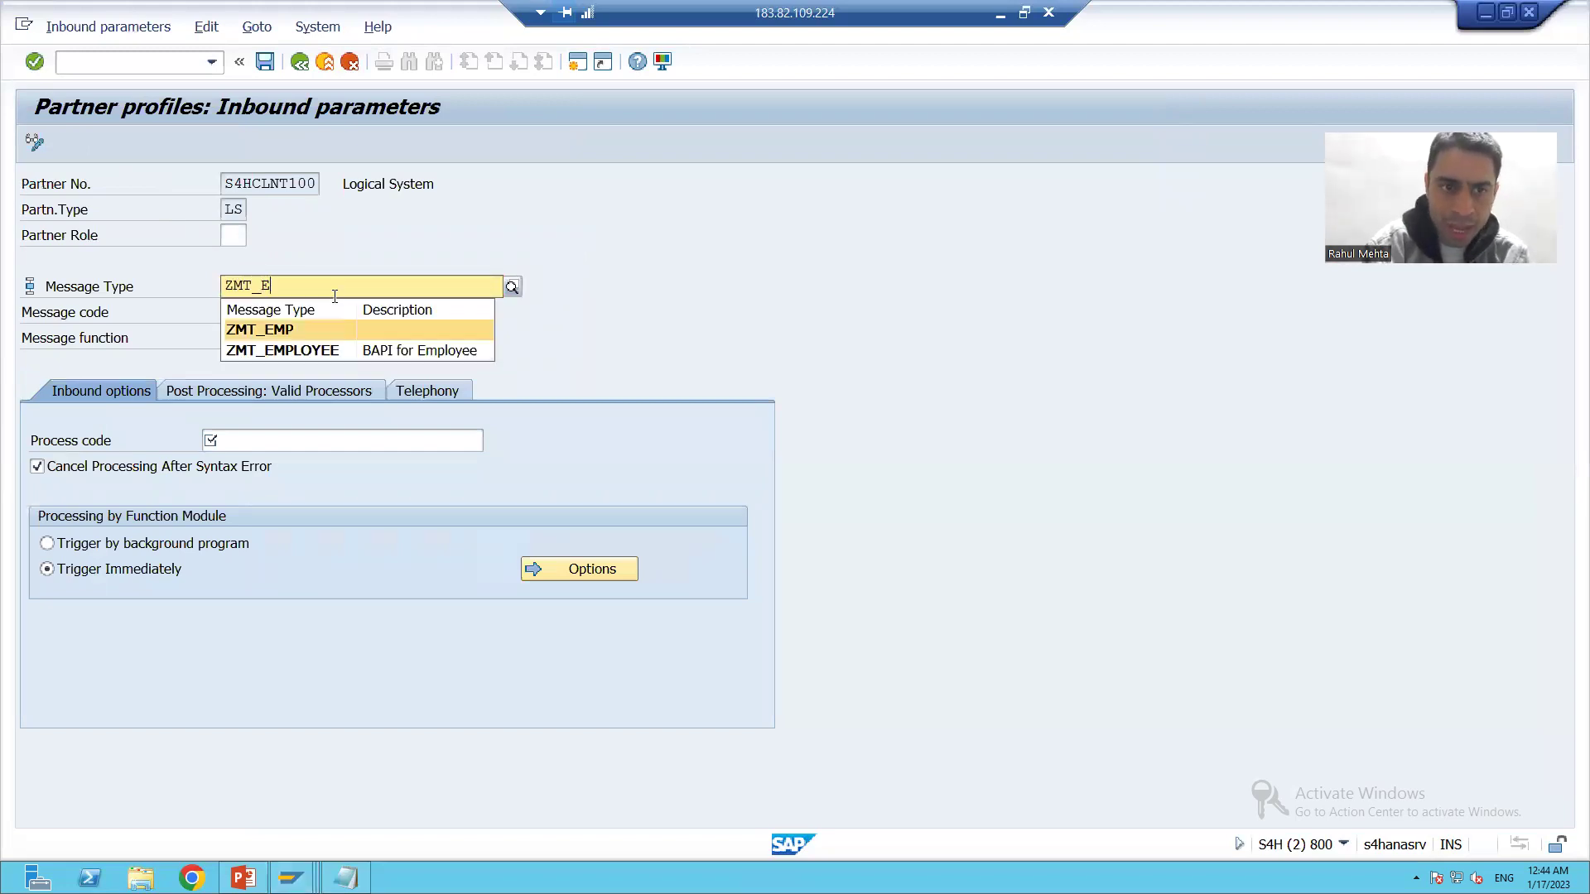
key("Down")
key("Return")
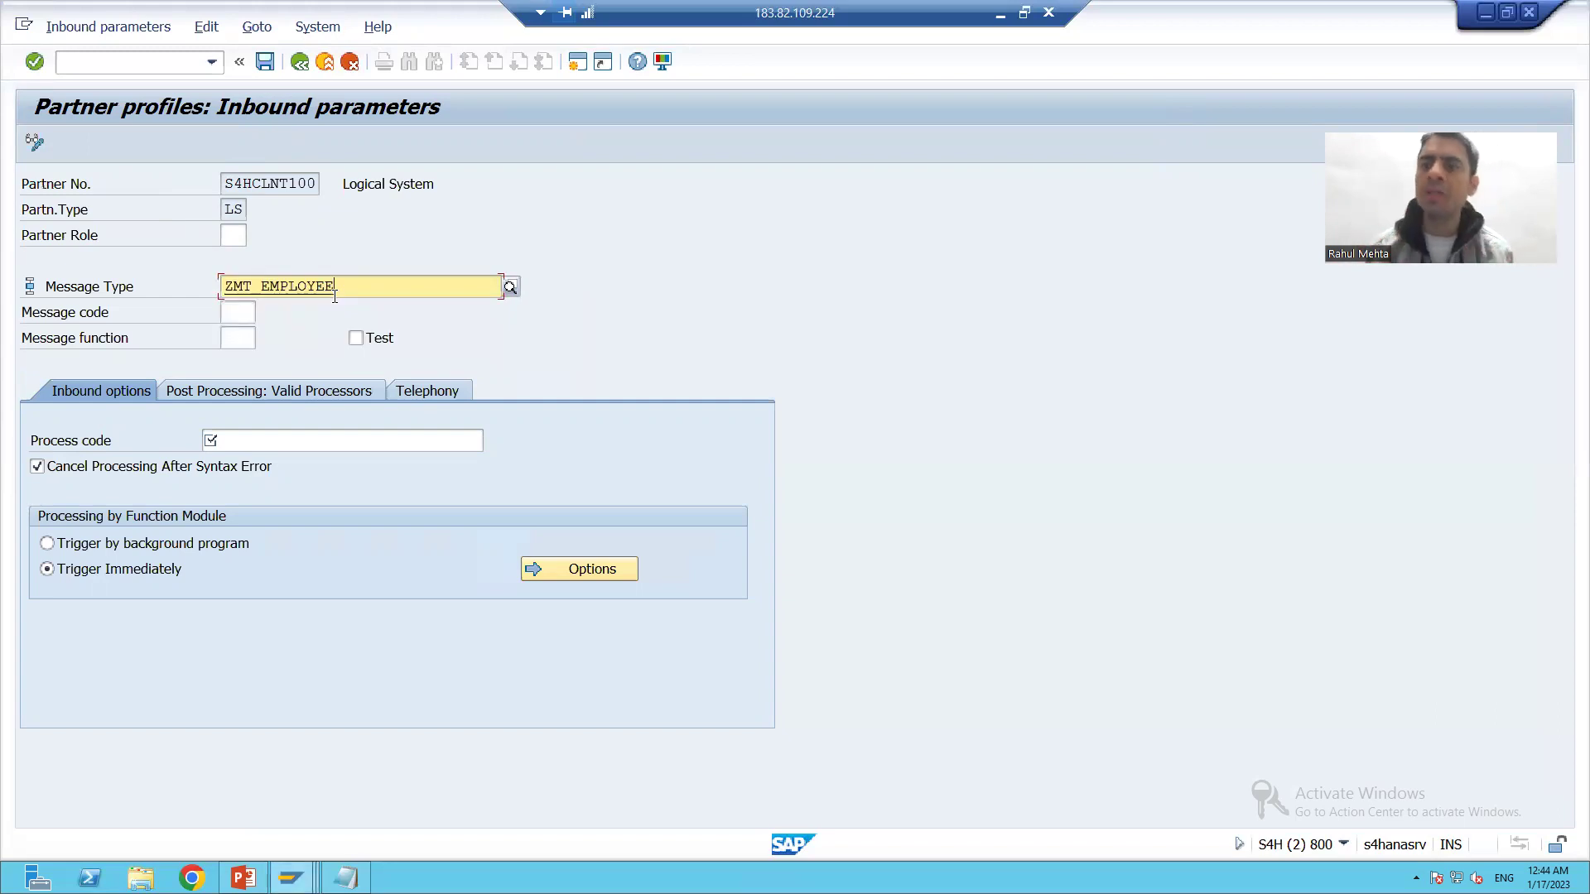
Step: Assign process code BAPI to the inbound parameter, save it, and return to the partner profile overview
left_click(256, 447)
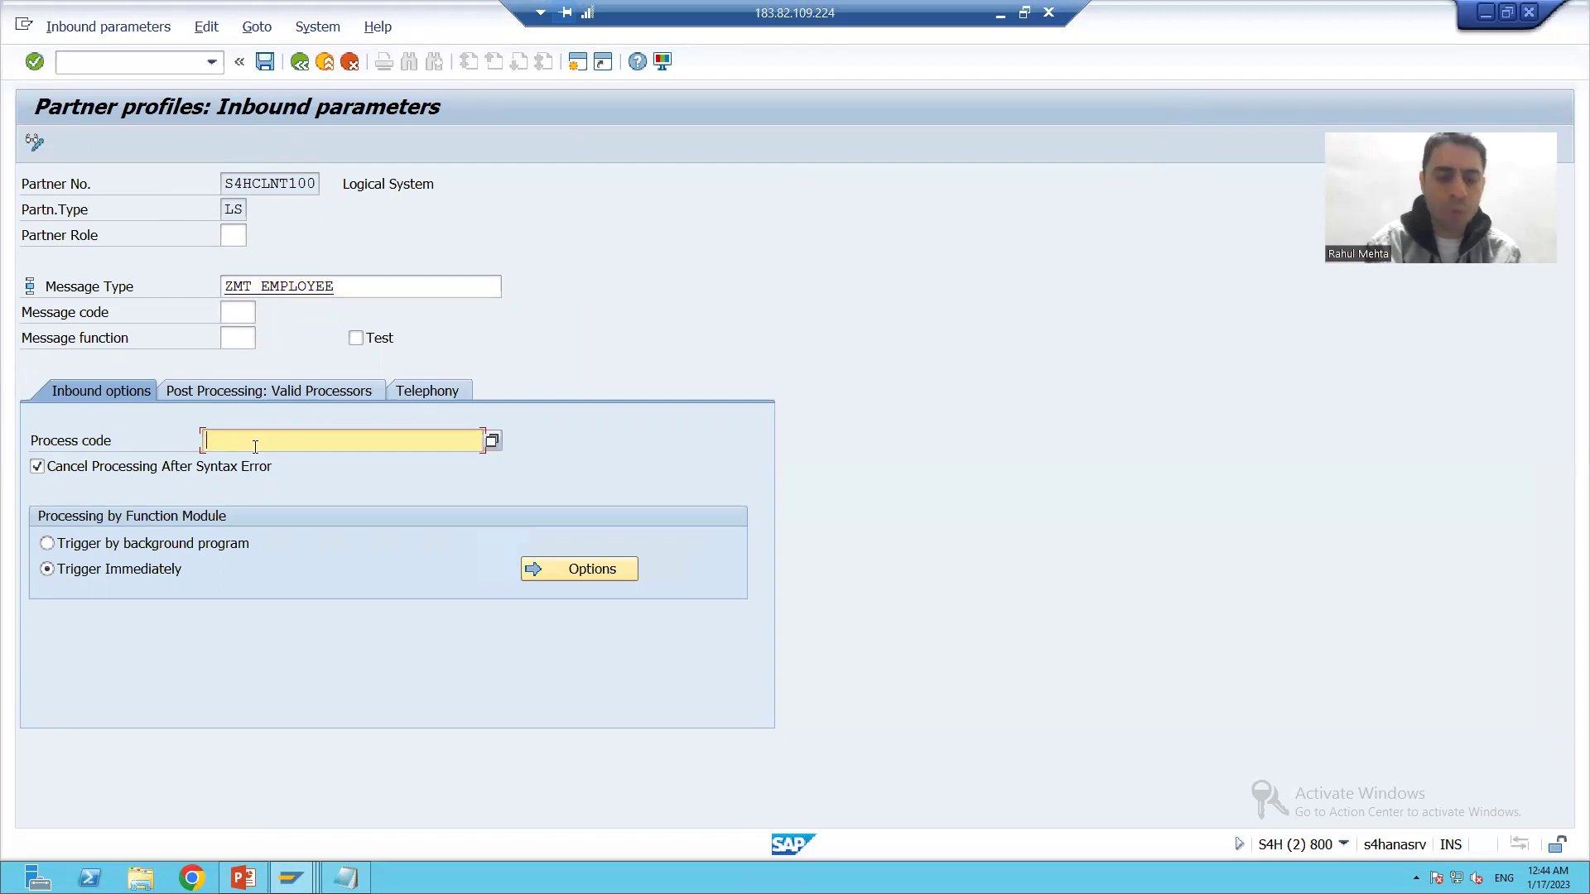
type("BAPI")
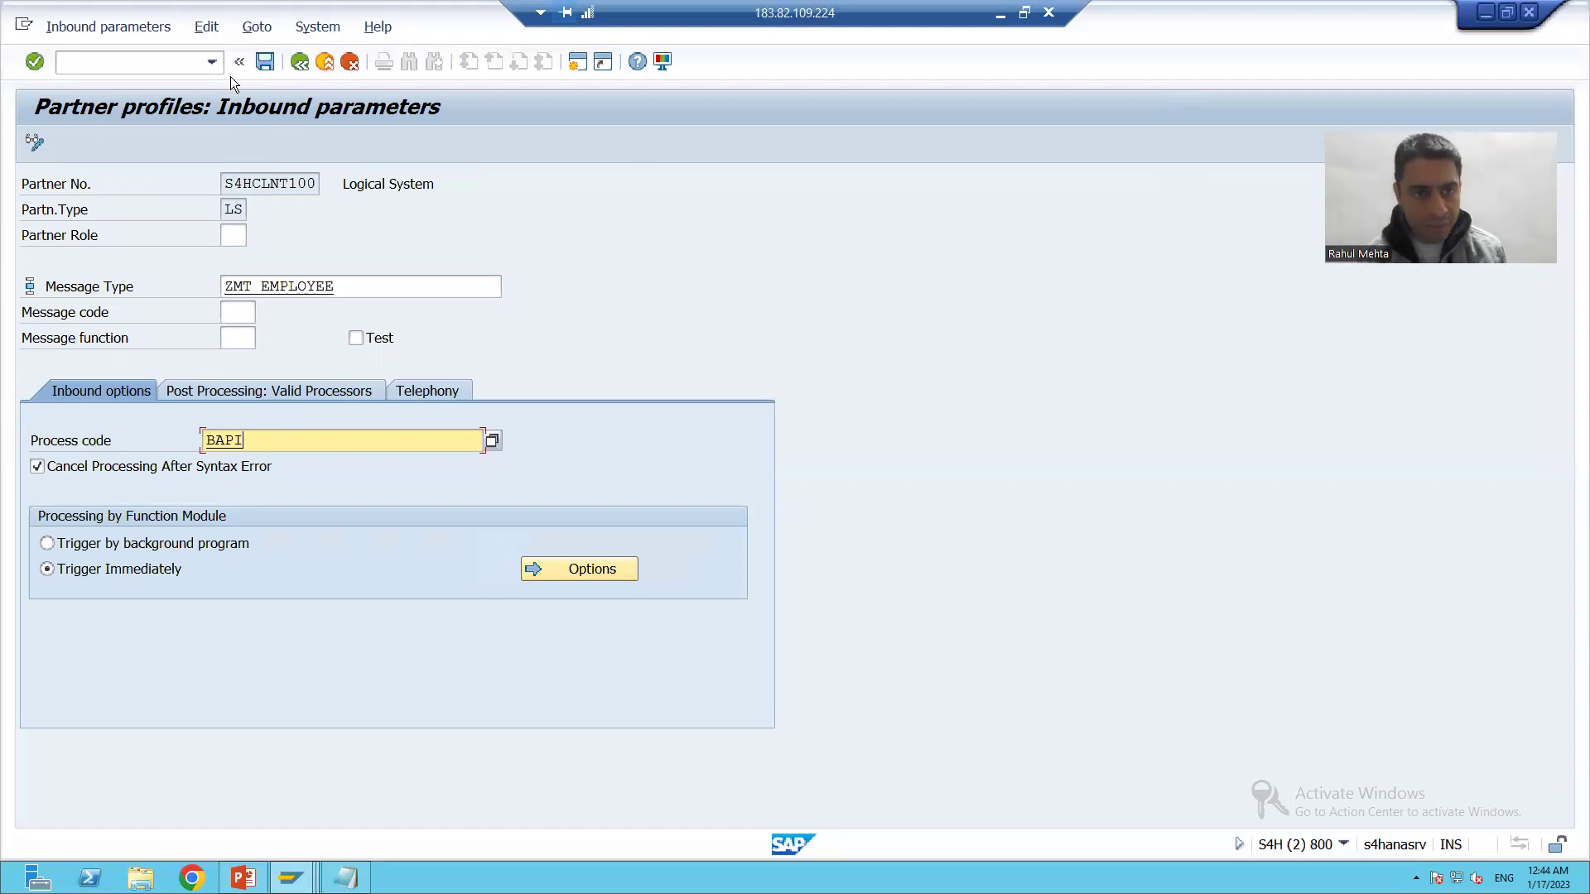
key("ctrl+s")
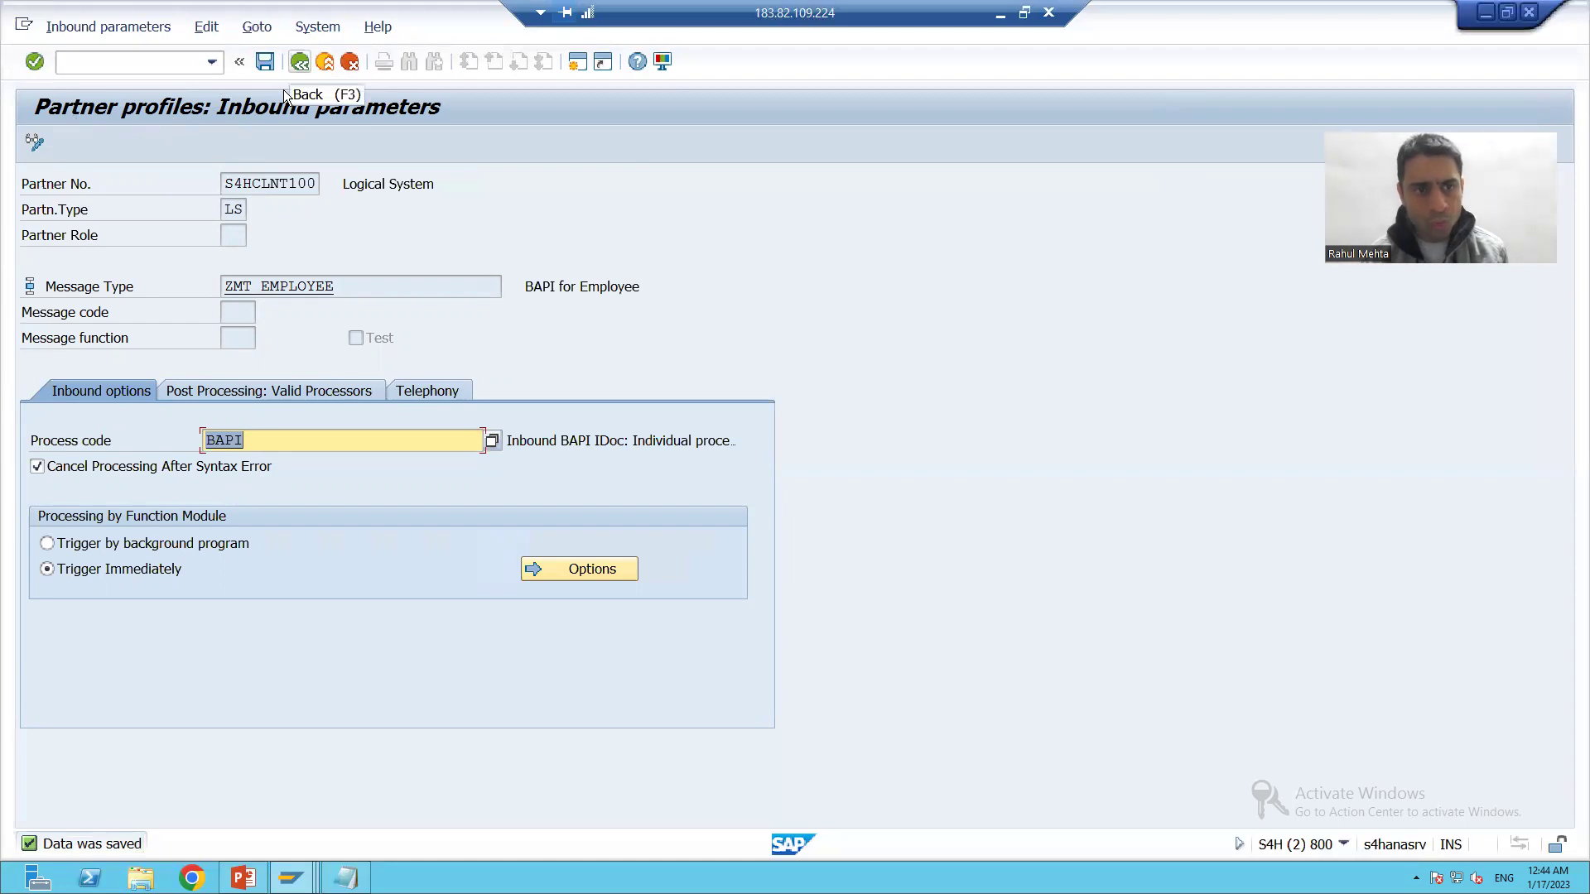
key("F3")
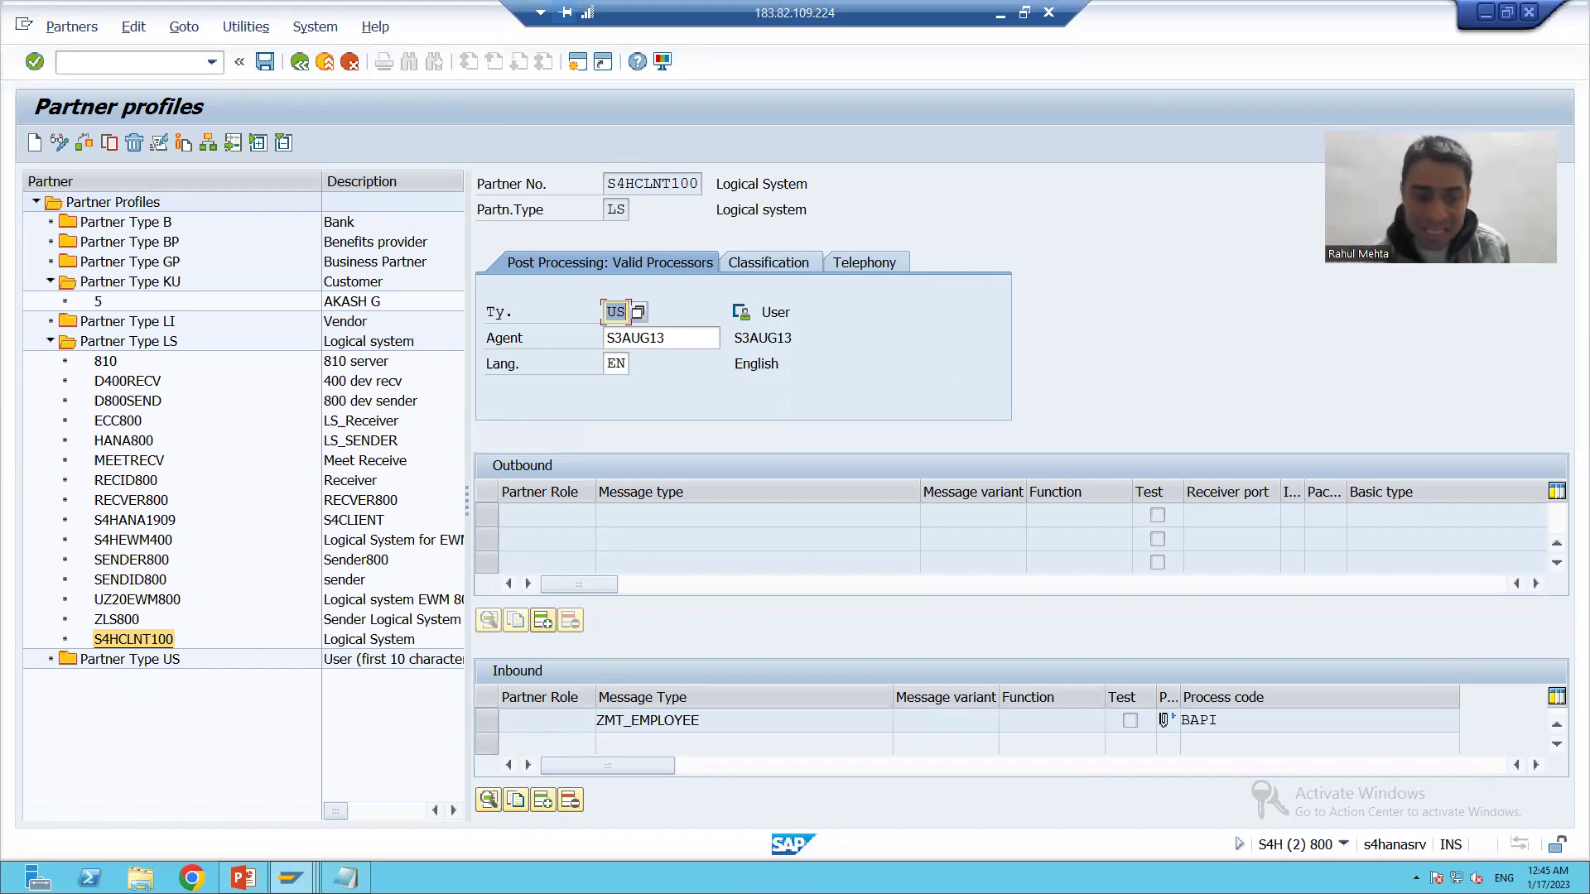
Step: Review the logical system naming convention slide in PowerPoint, and return to SAP to check the Partner Type LS node and the partner number
left_click(243, 877)
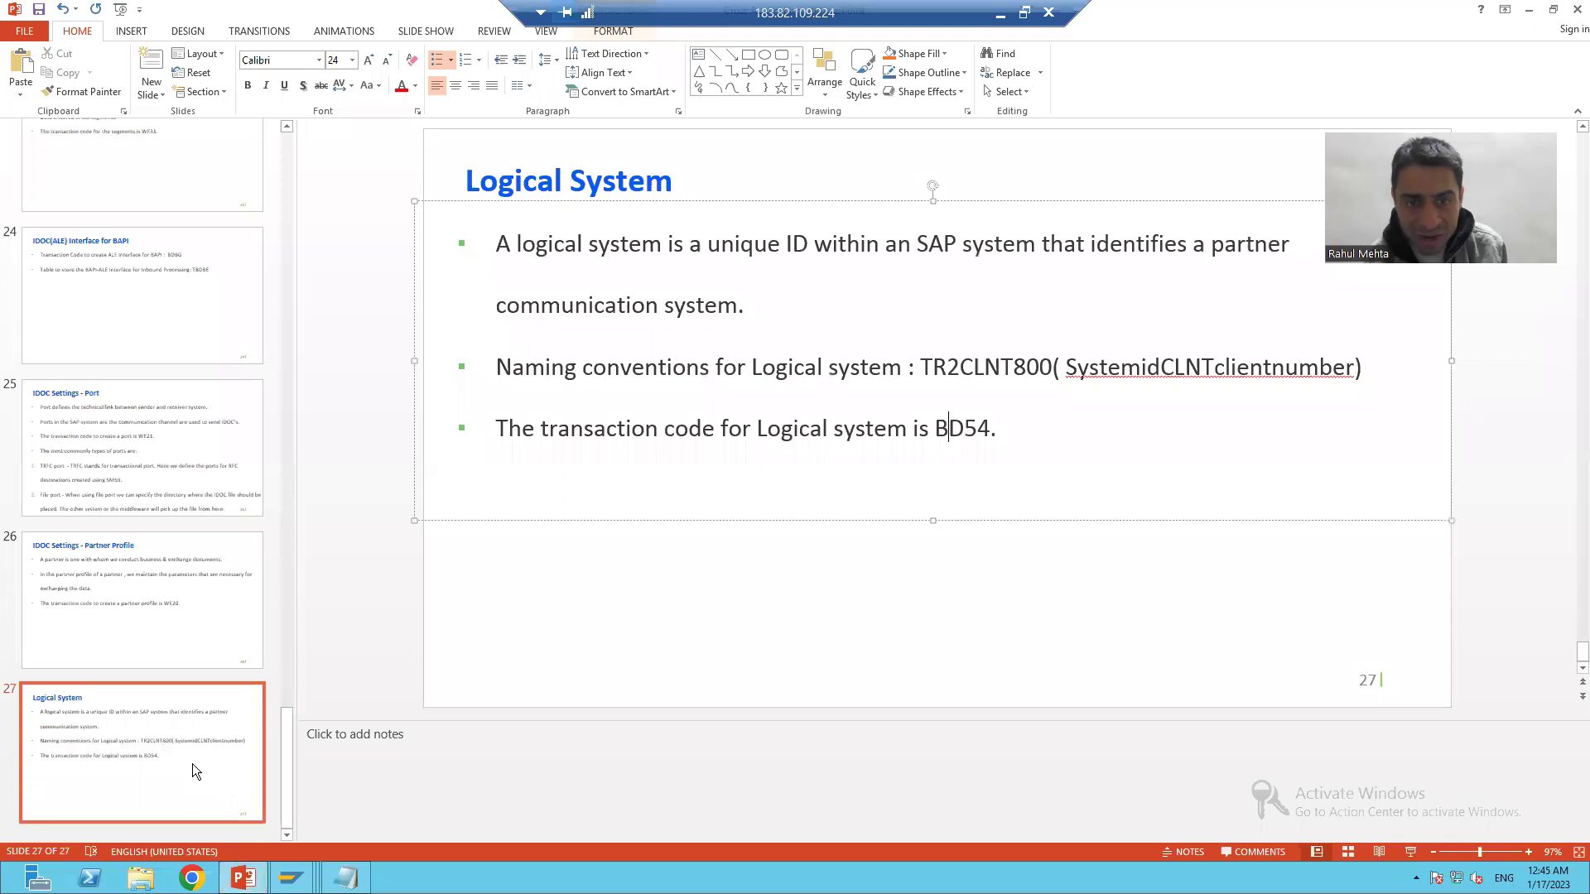
left_click(1298, 367)
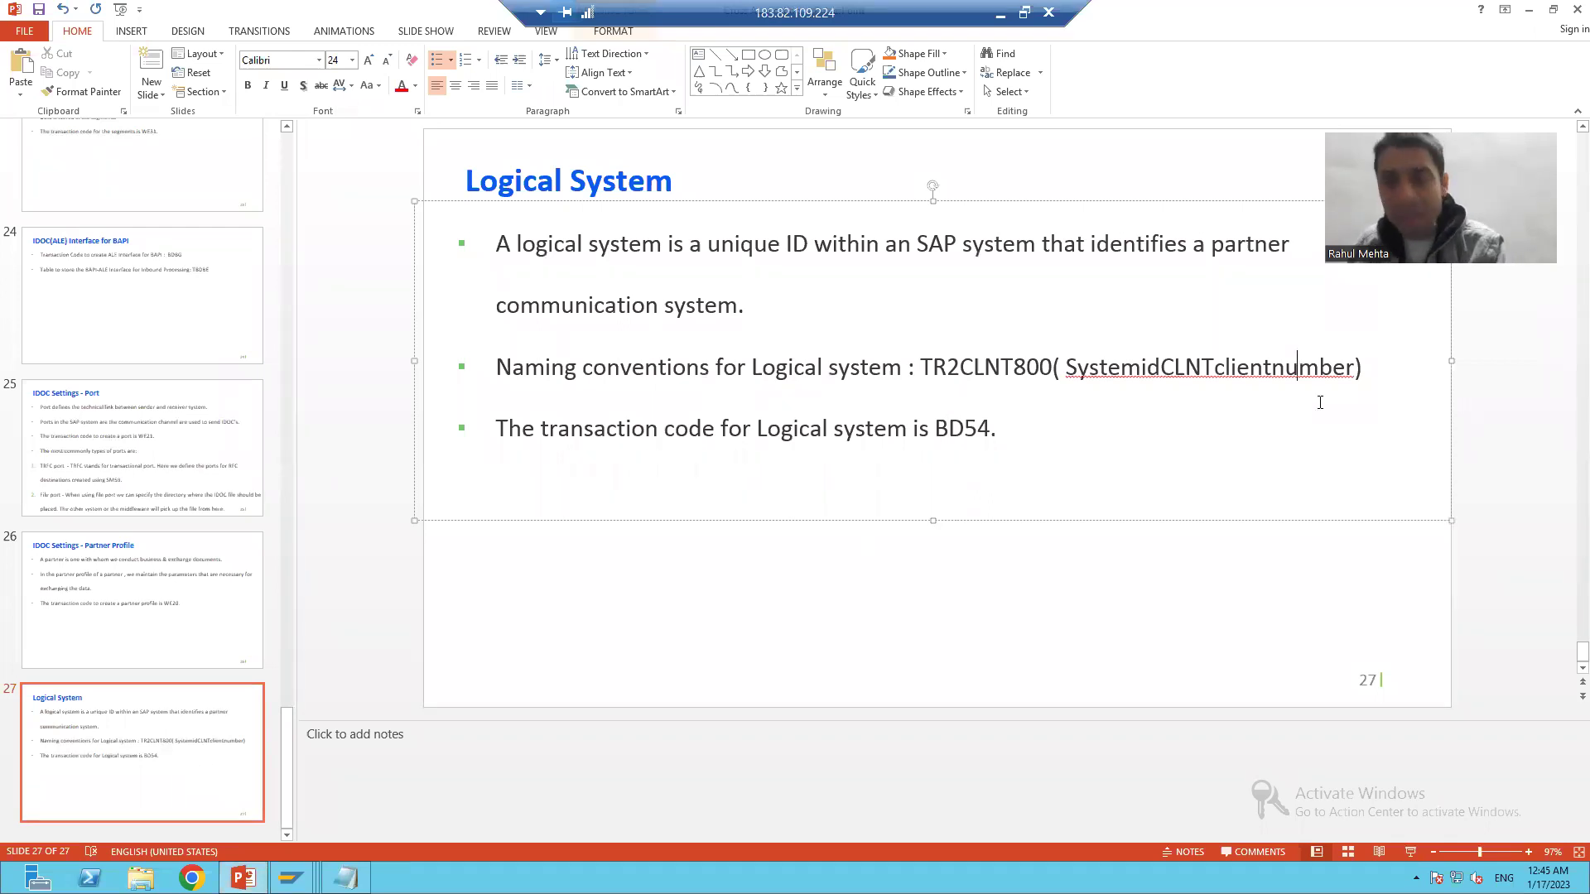
key("alt+Tab")
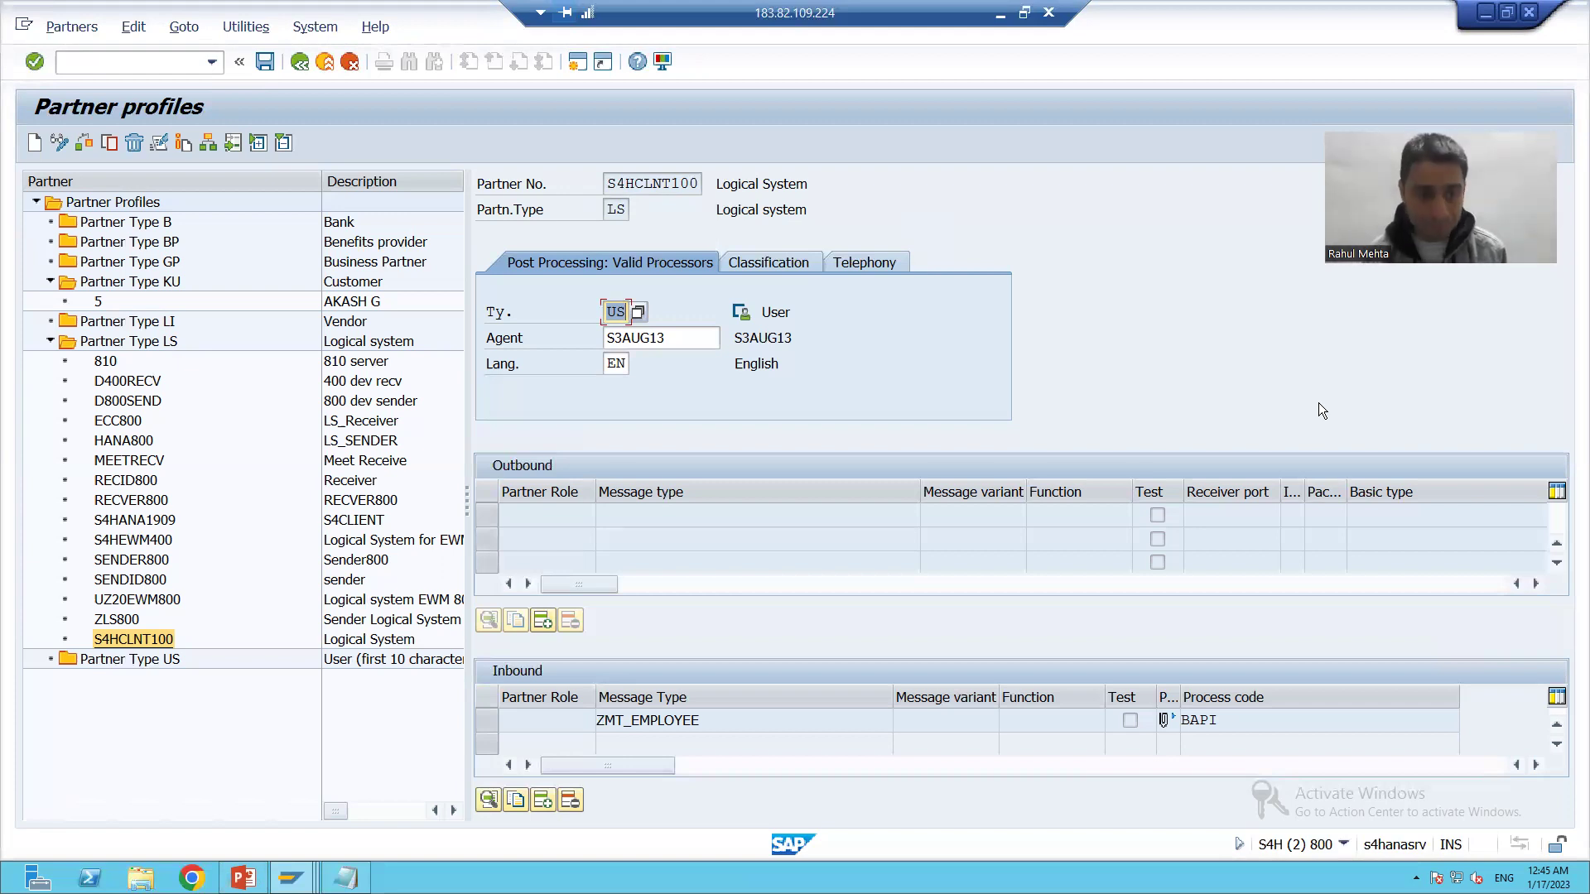
left_click(135, 343)
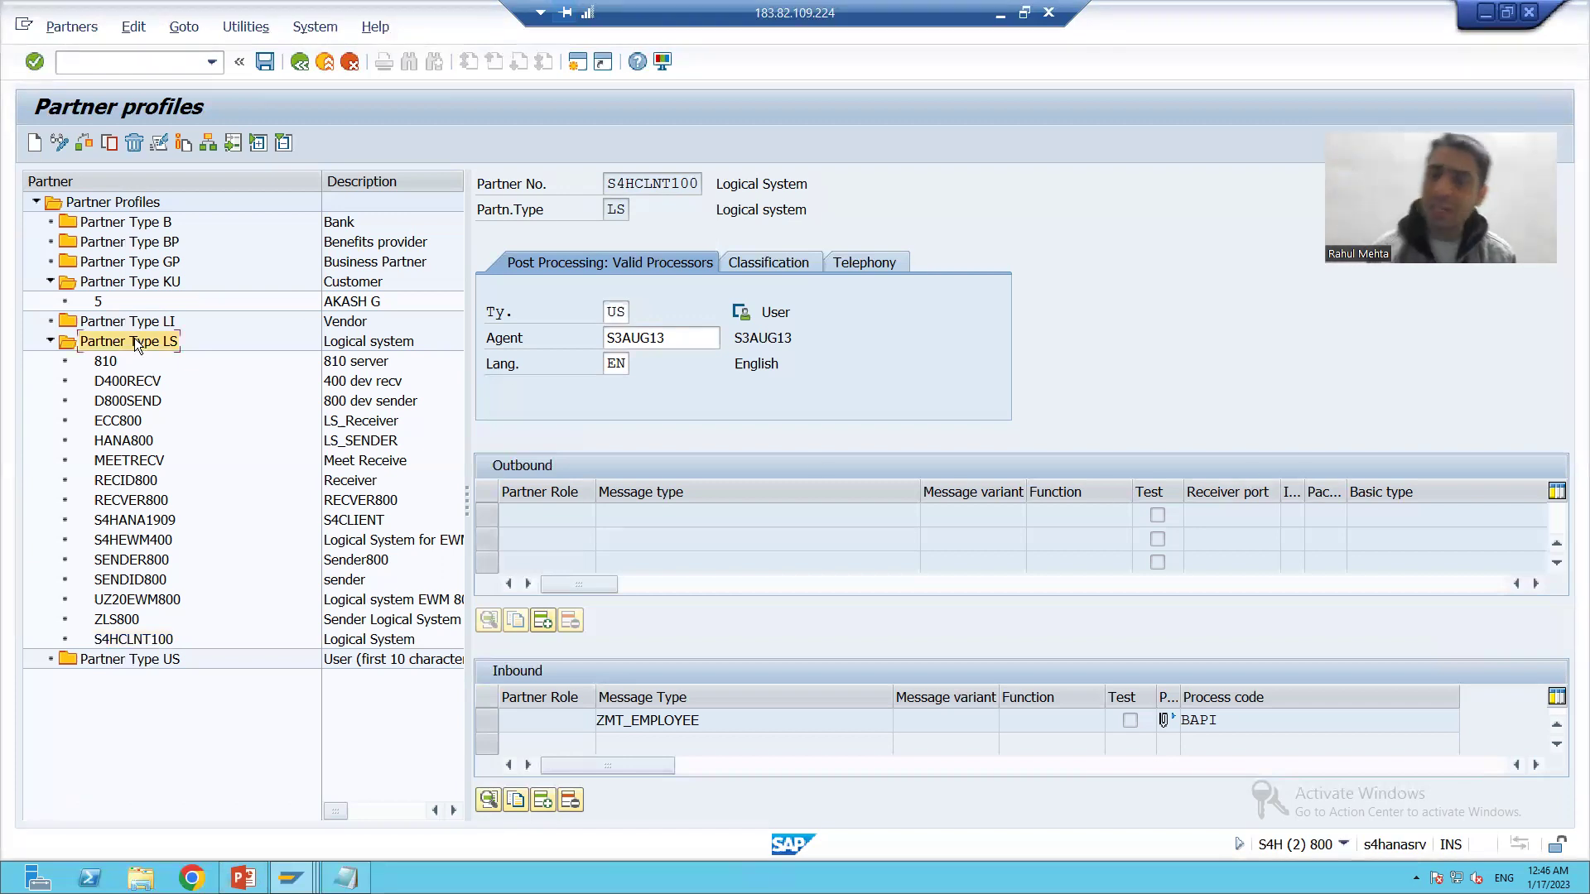
left_click(618, 190)
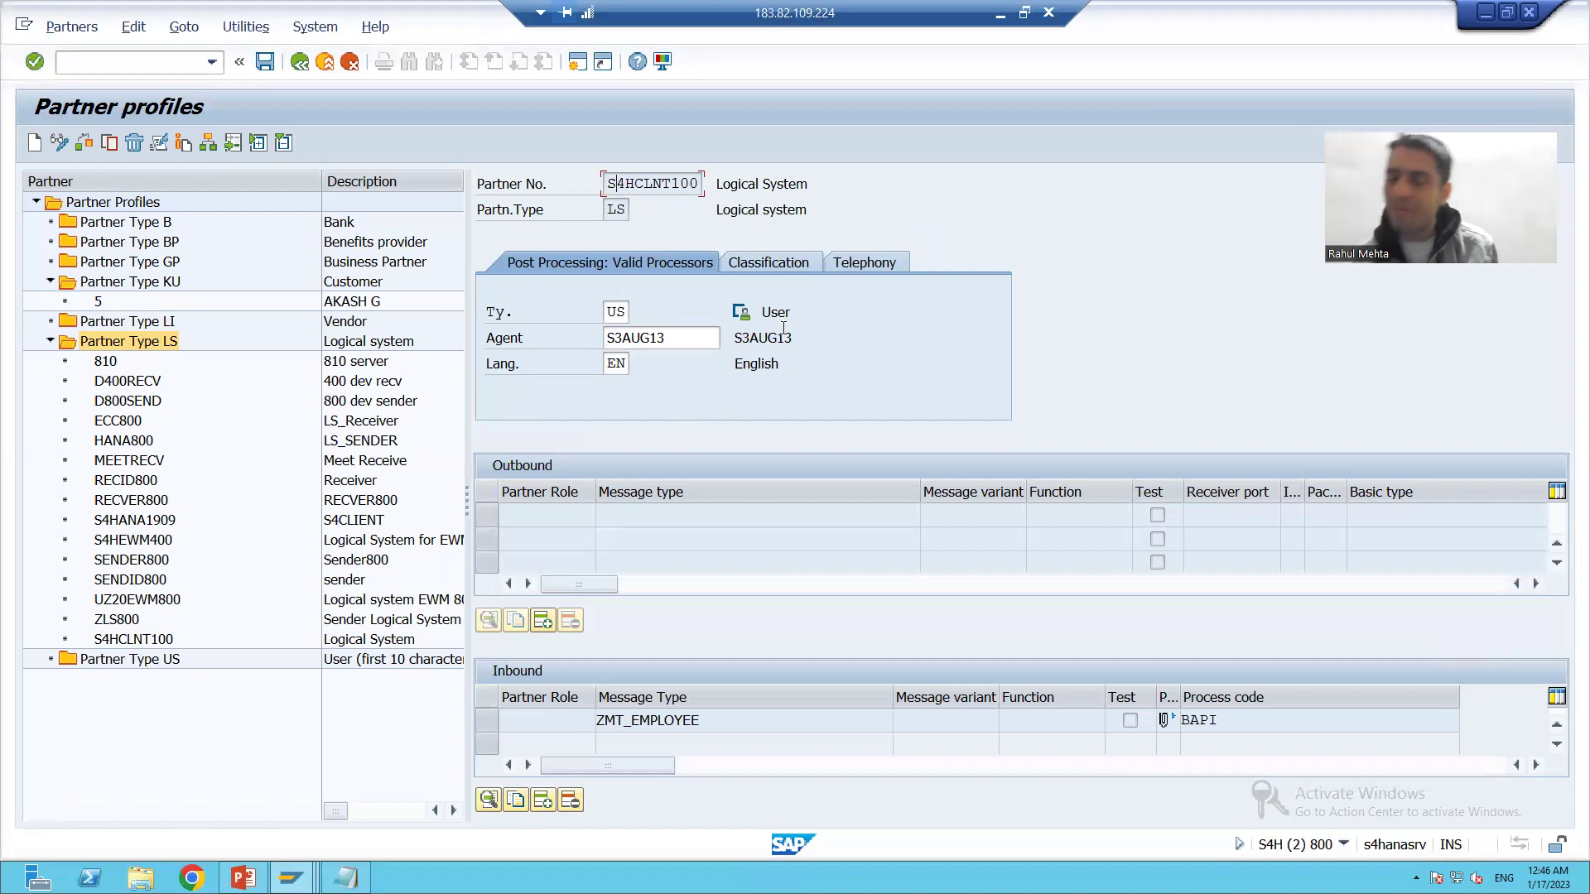
left_click(542, 800)
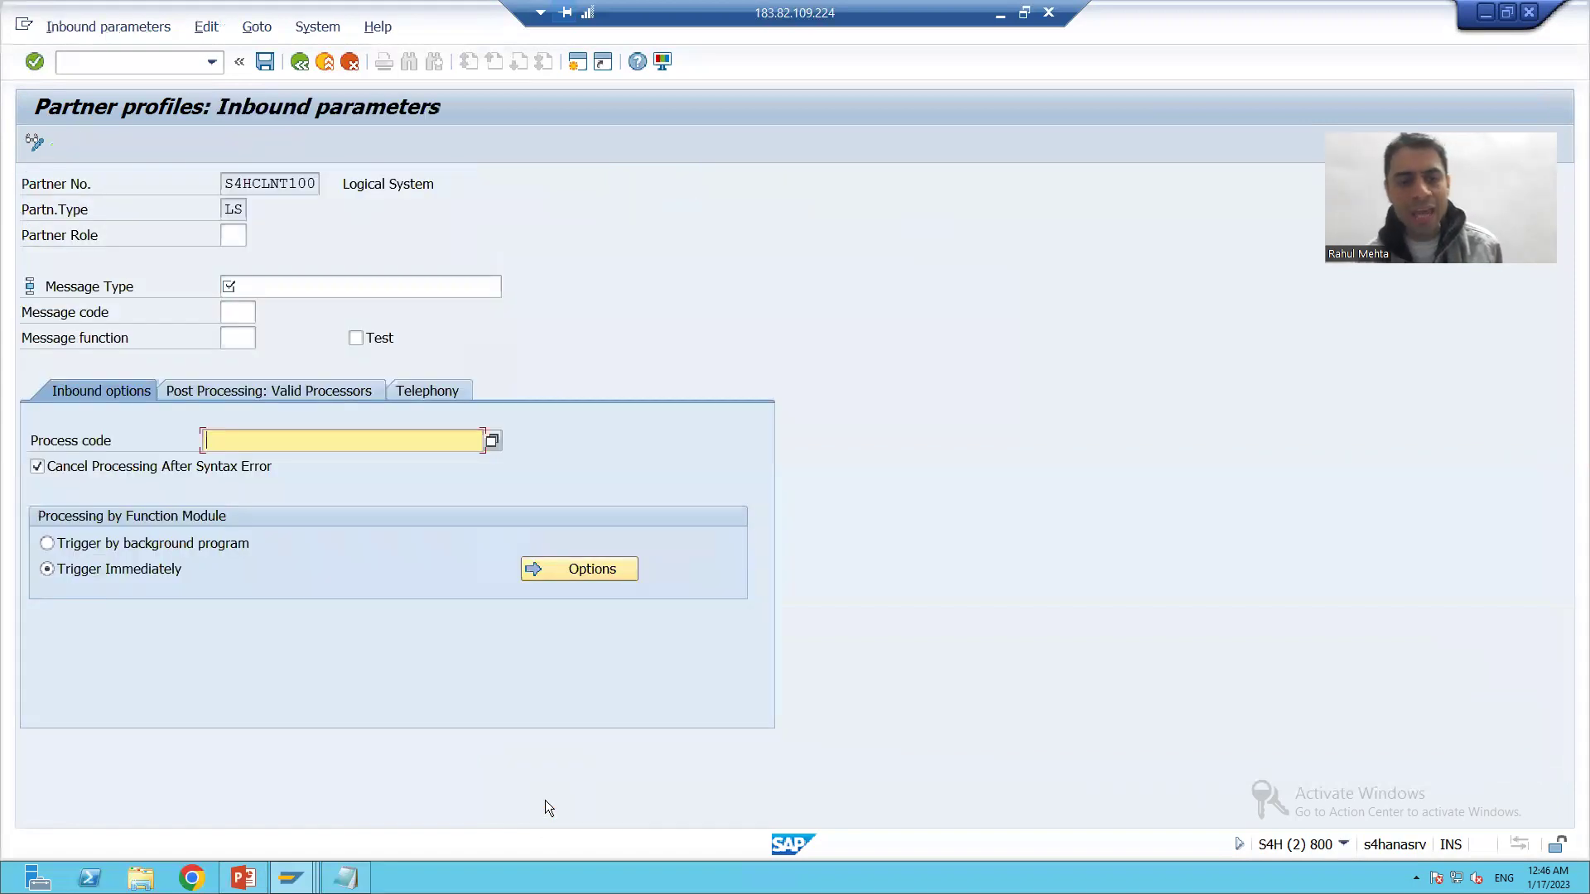
key("Return")
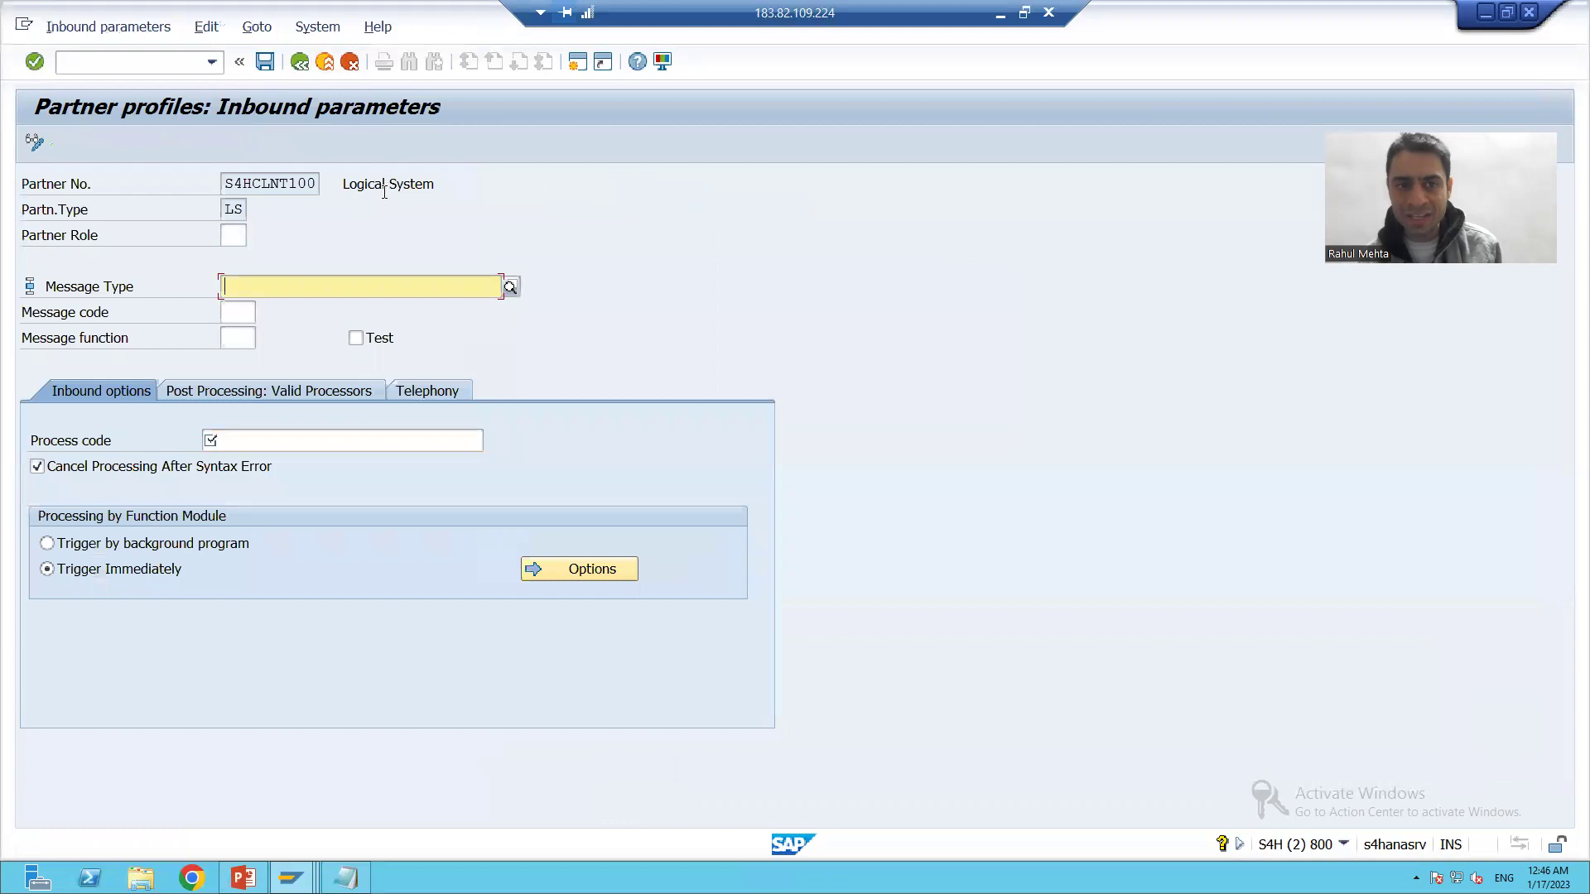
key("F3")
left_click(384, 425)
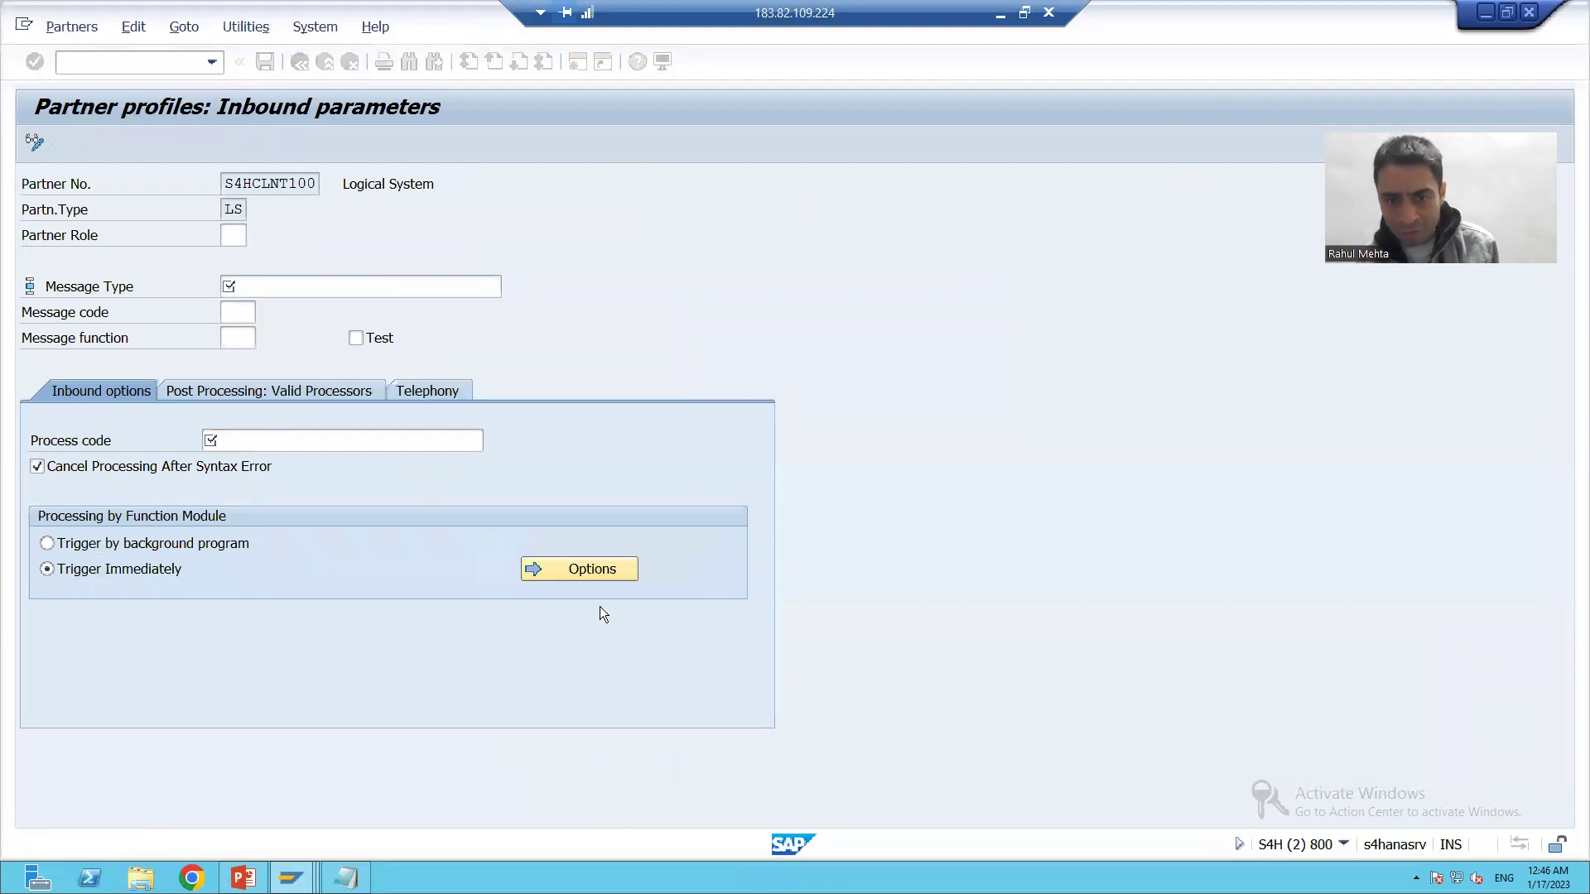
Step: Open the ZMT_EMPLOYEE inbound entry and review its message type and process code
double_click(667, 720)
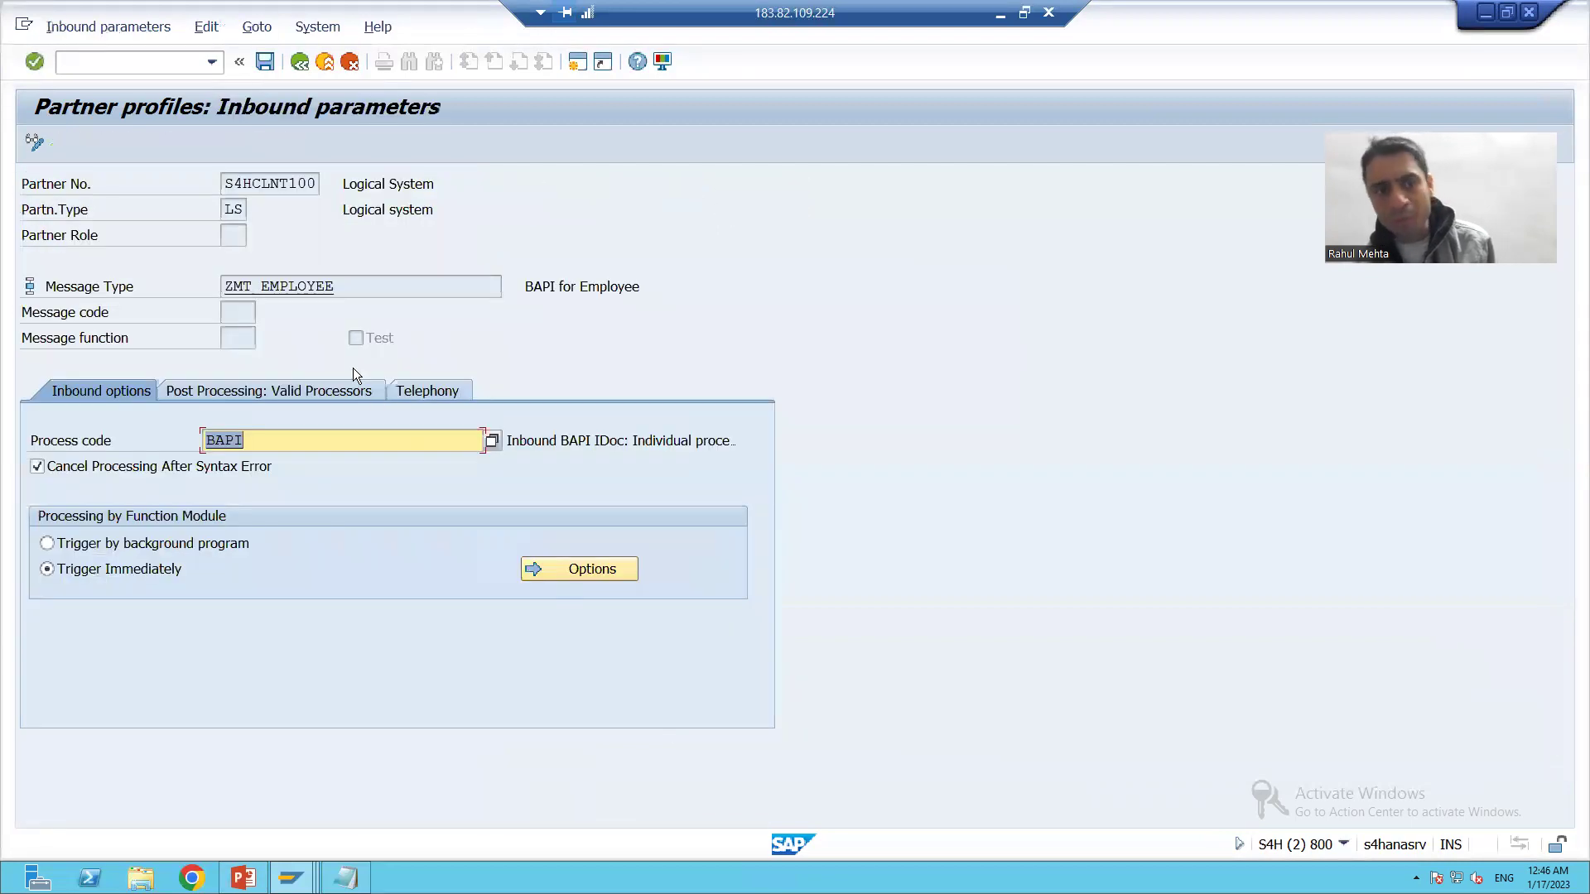
left_click(344, 284)
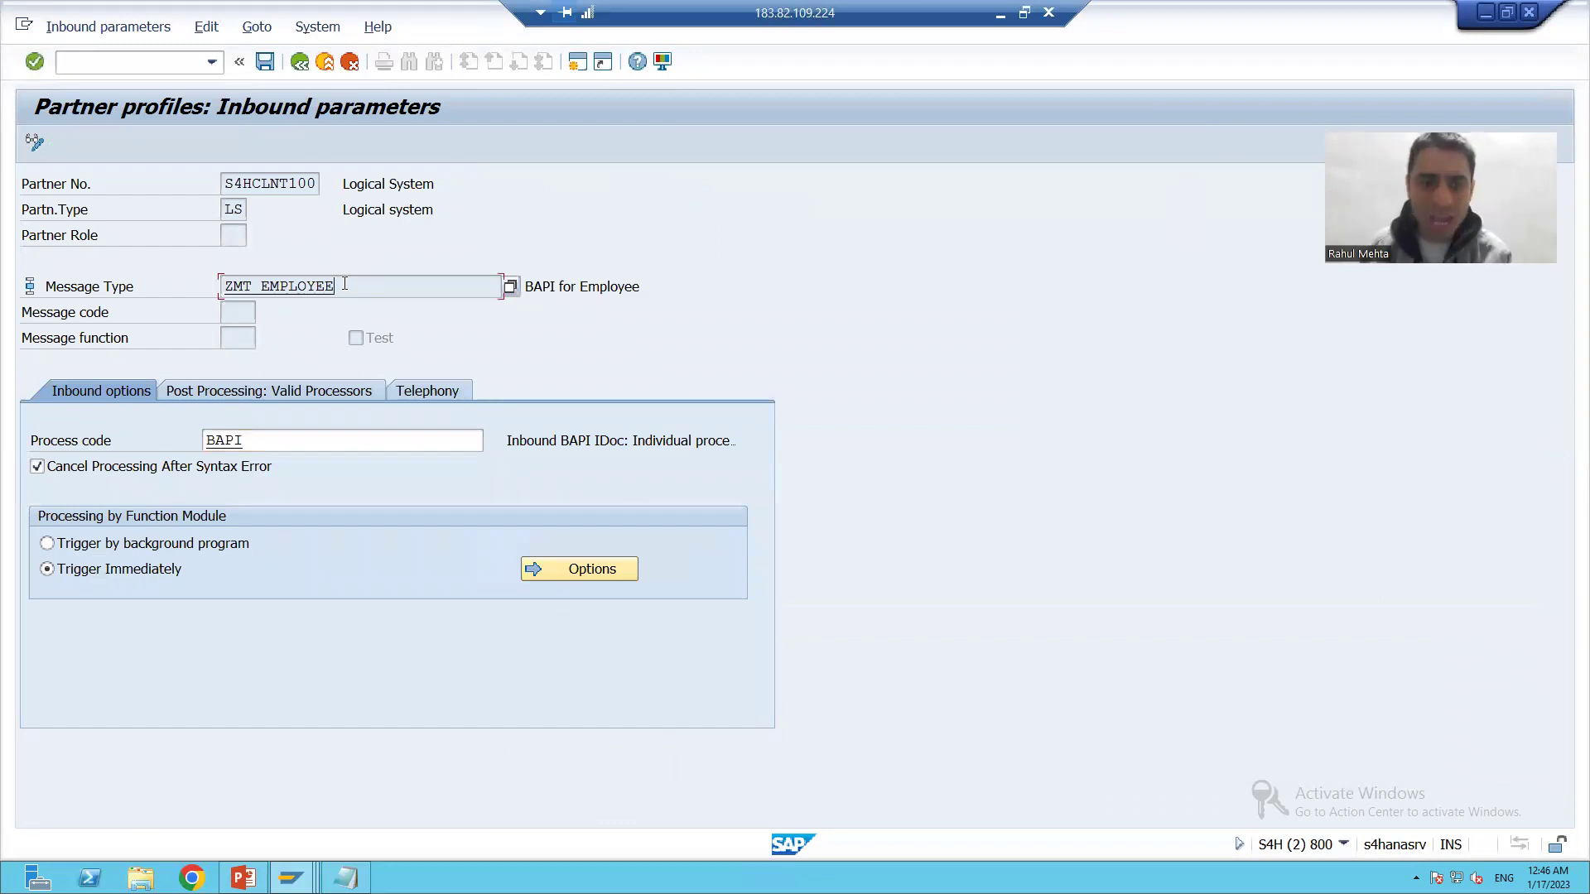
left_click(308, 447)
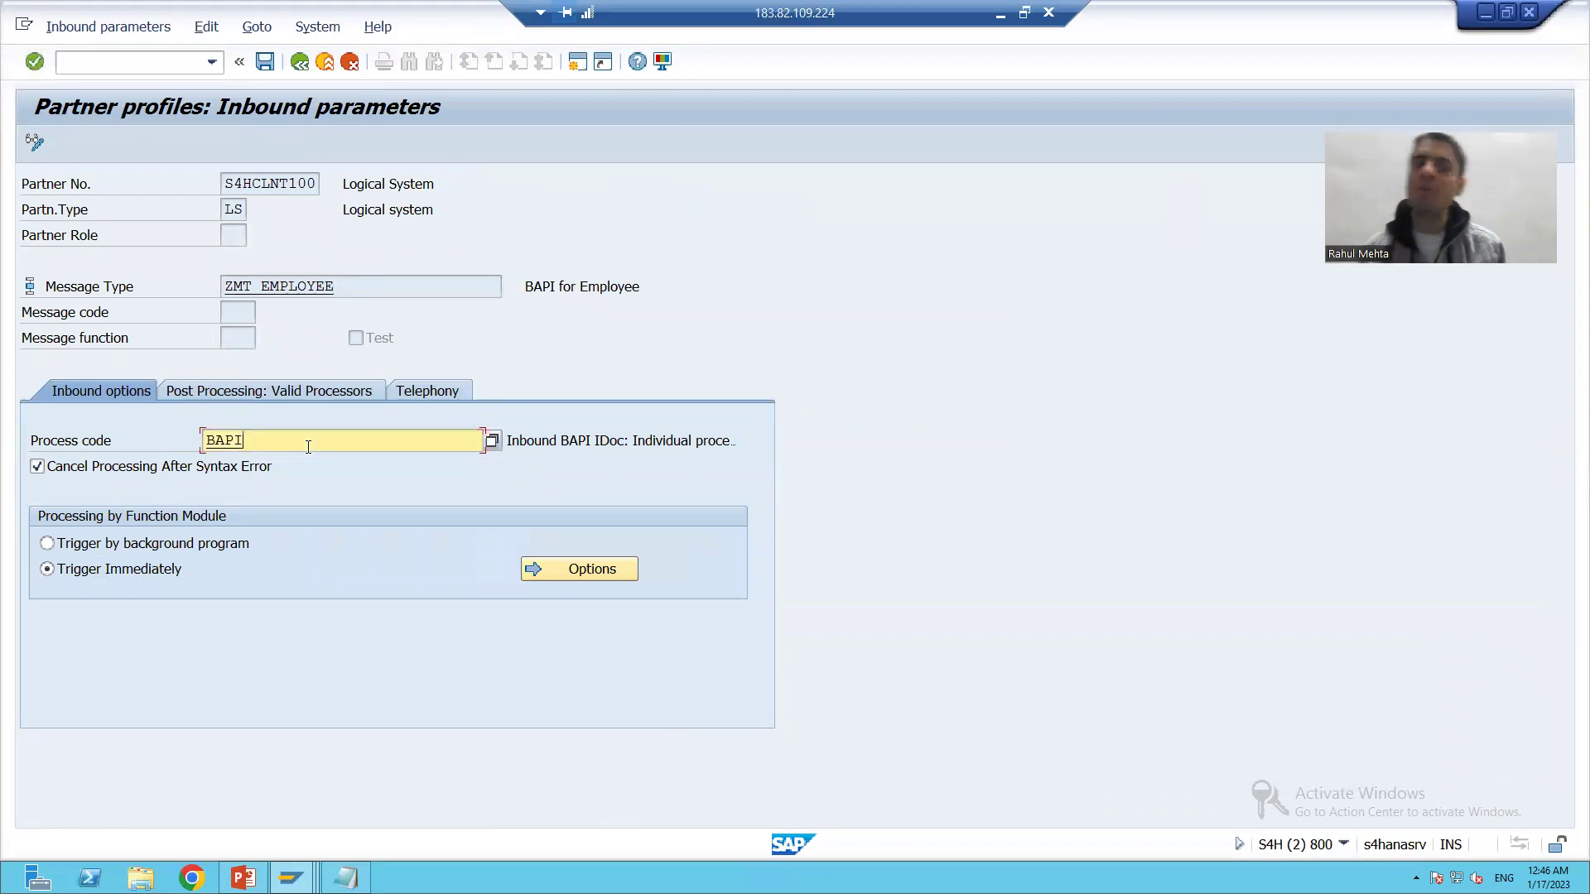